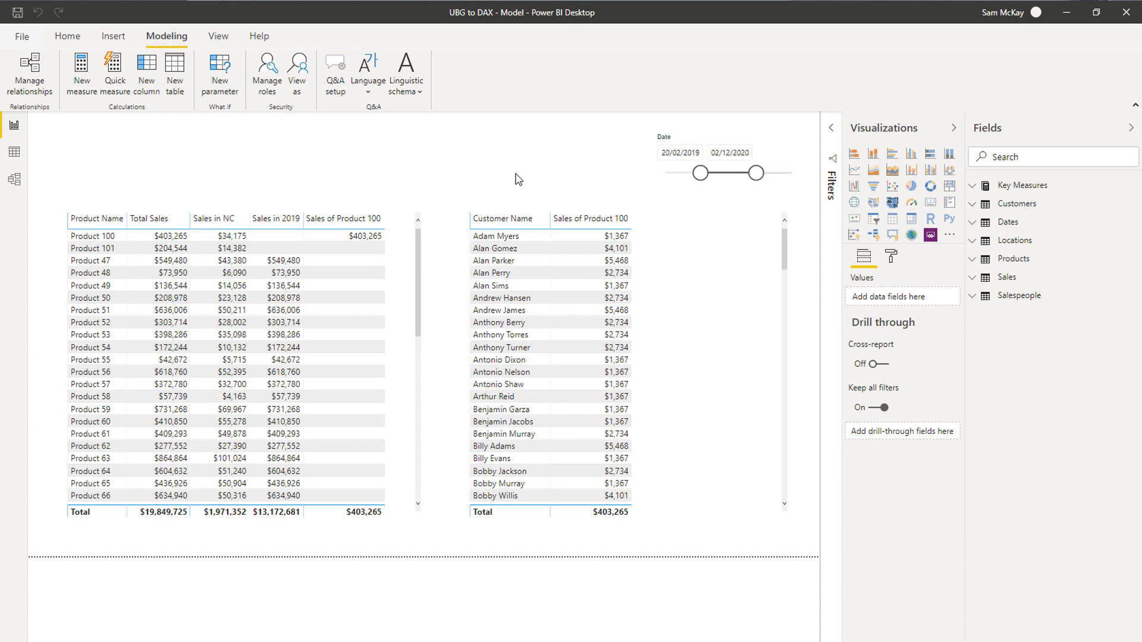
# - Lay out the Sales of Product 100 measure's formula on three lines, starting new lines at CALCULATE and at an indented FILTER
pyautogui.click(741, 245)
pyautogui.click(989, 186)
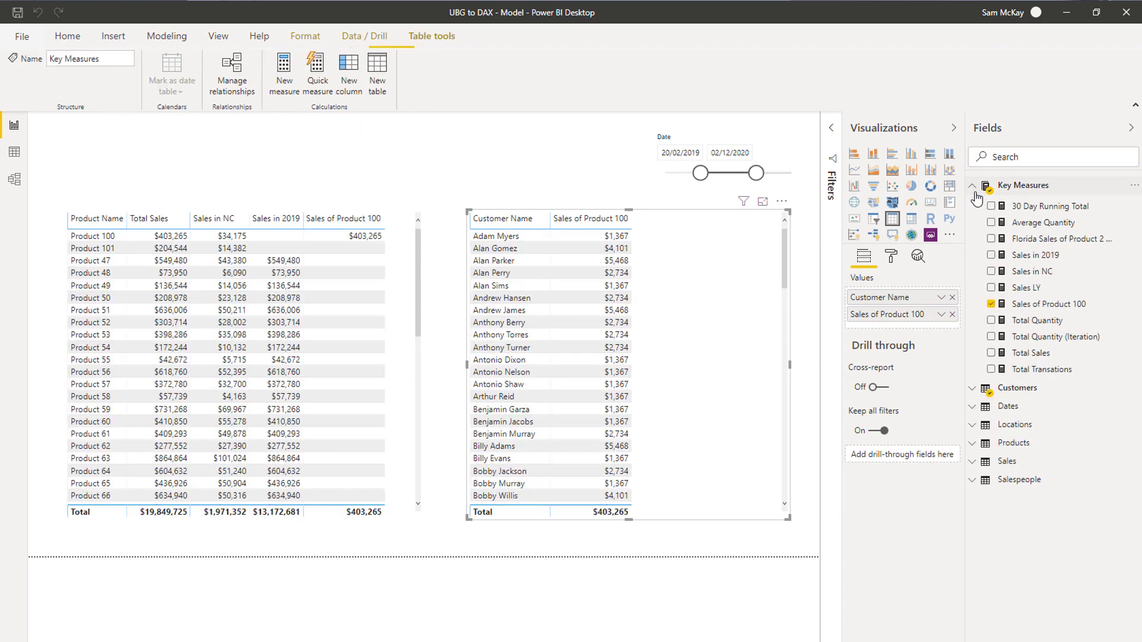
pyautogui.click(1035, 320)
pyautogui.click(1035, 304)
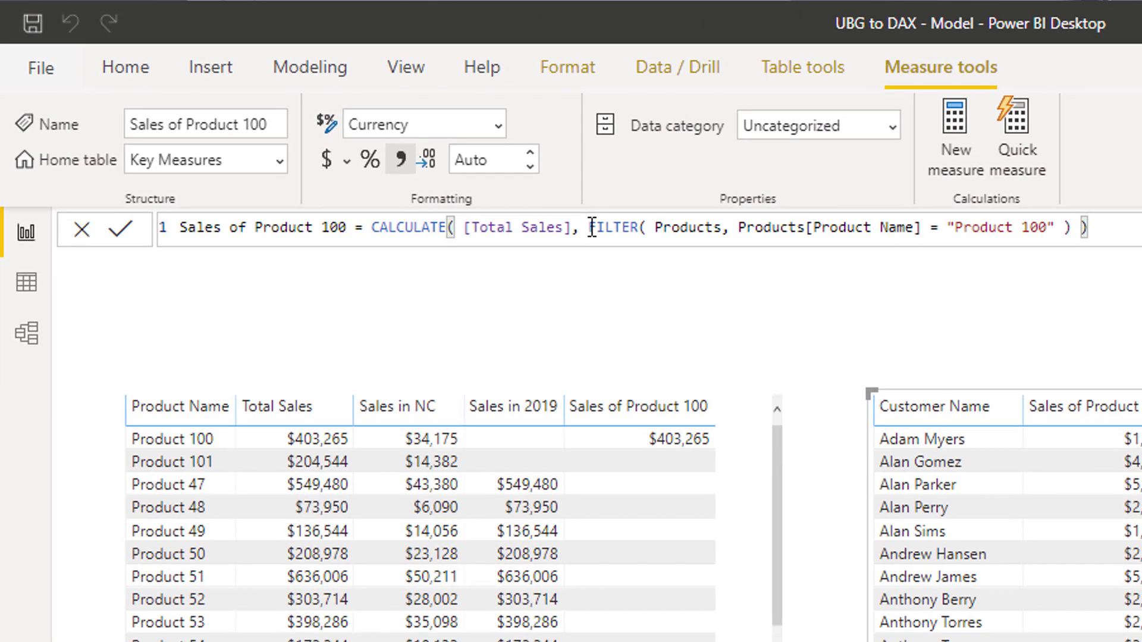
pyautogui.click(317, 122)
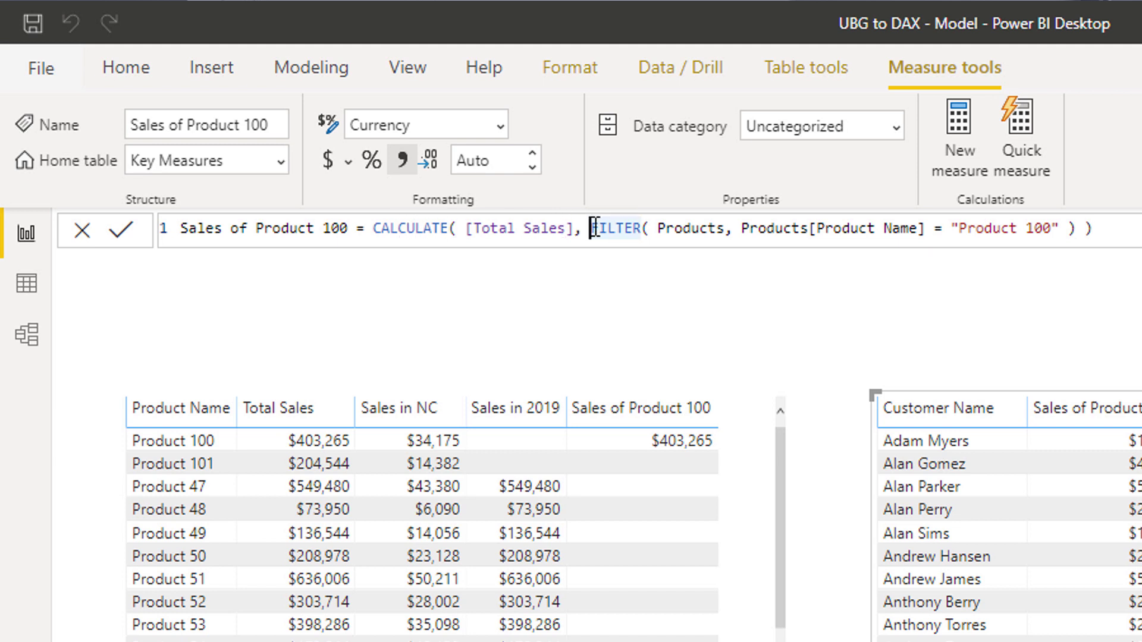
pyautogui.click(376, 228)
pyautogui.hotkey('shift', 'Return')
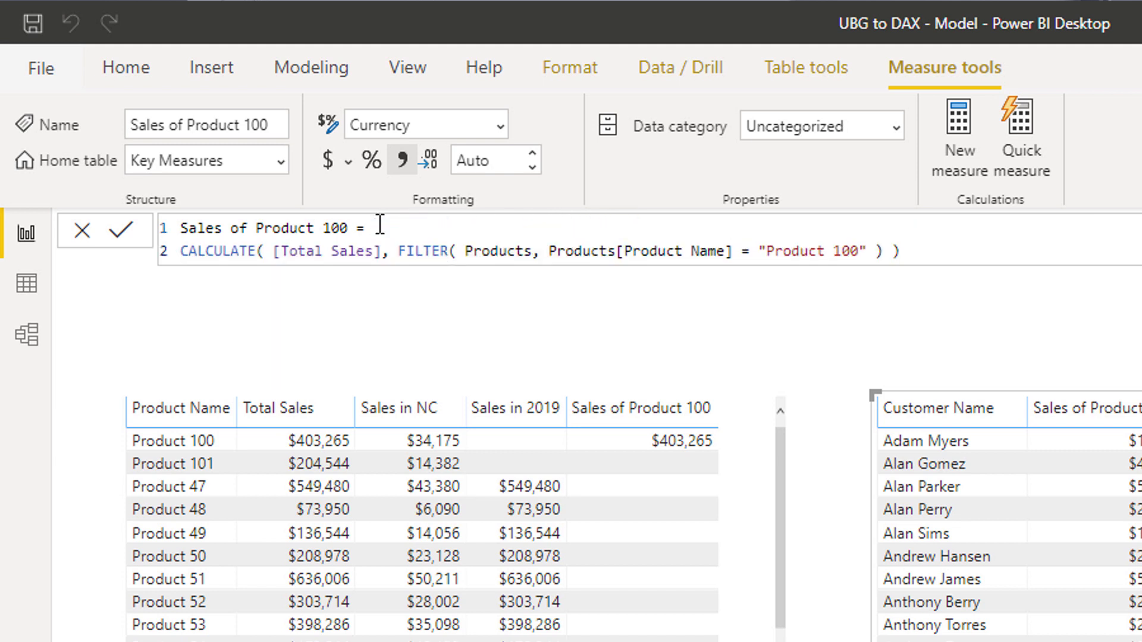
pyautogui.click(397, 251)
pyautogui.hotkey('shift', 'Return')
pyautogui.press('Tab')
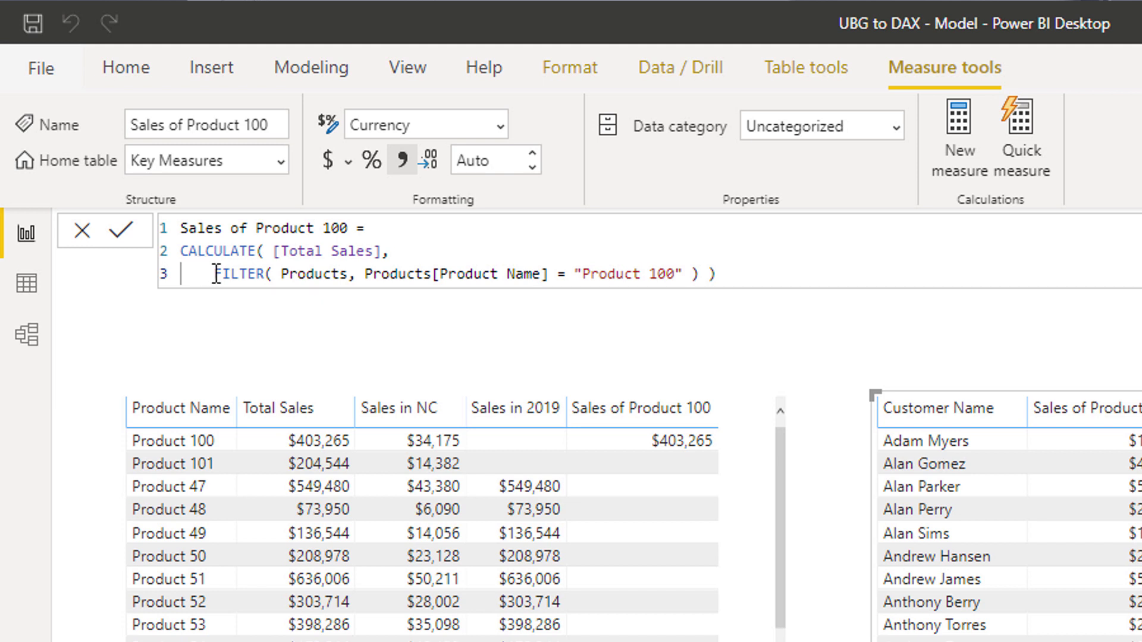
pyautogui.moveTo(218, 274); pyautogui.dragTo(703, 275)
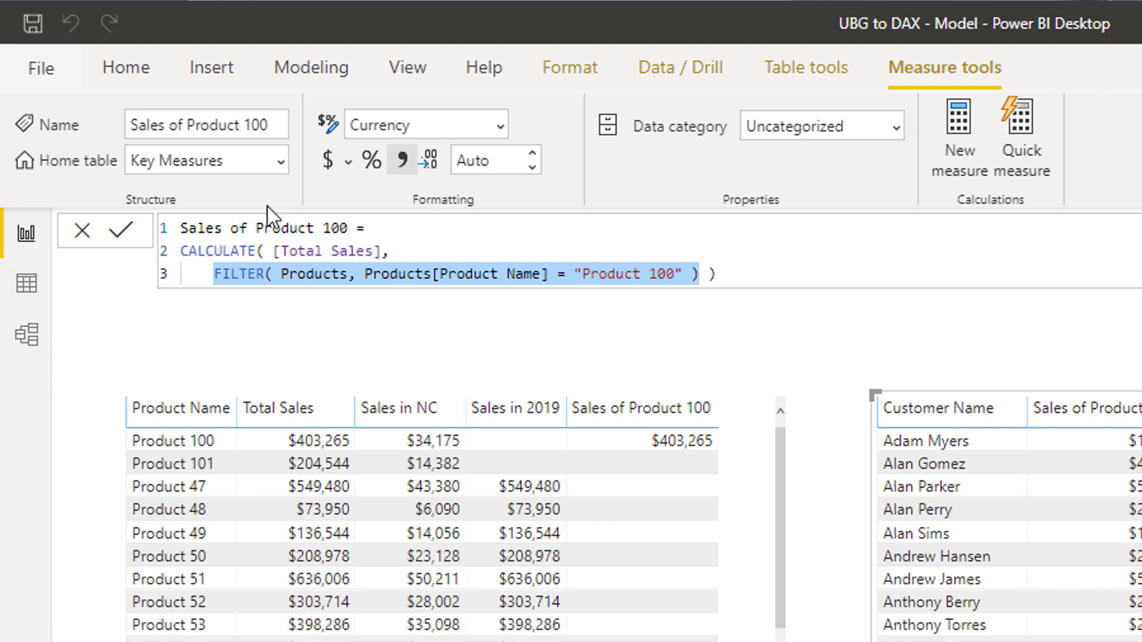
pyautogui.click(381, 69)
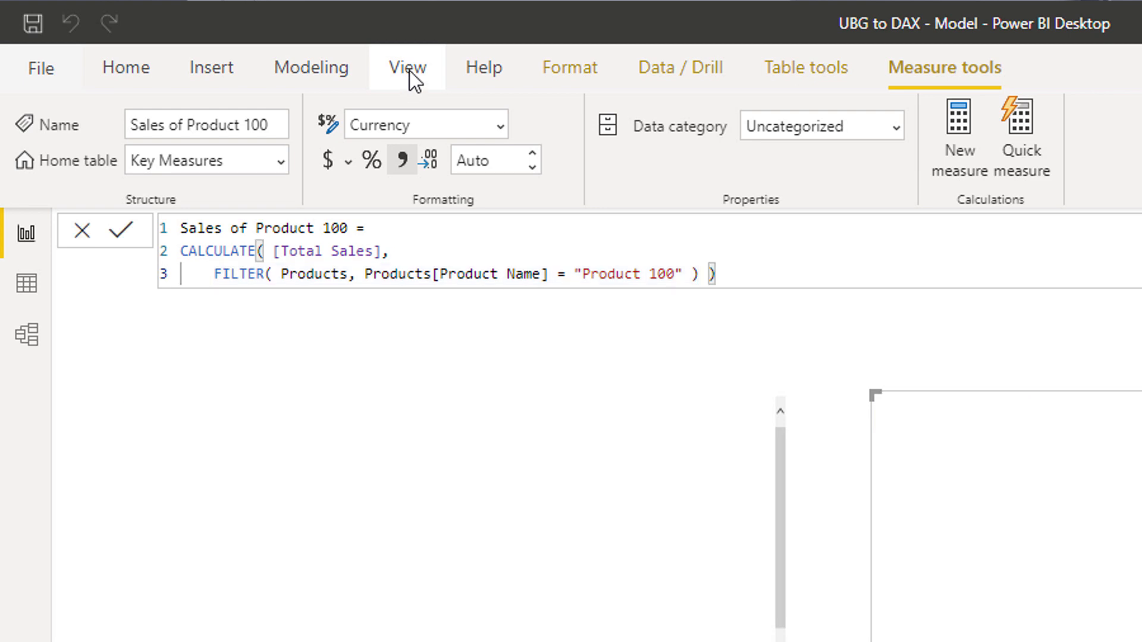
pyautogui.click(411, 70)
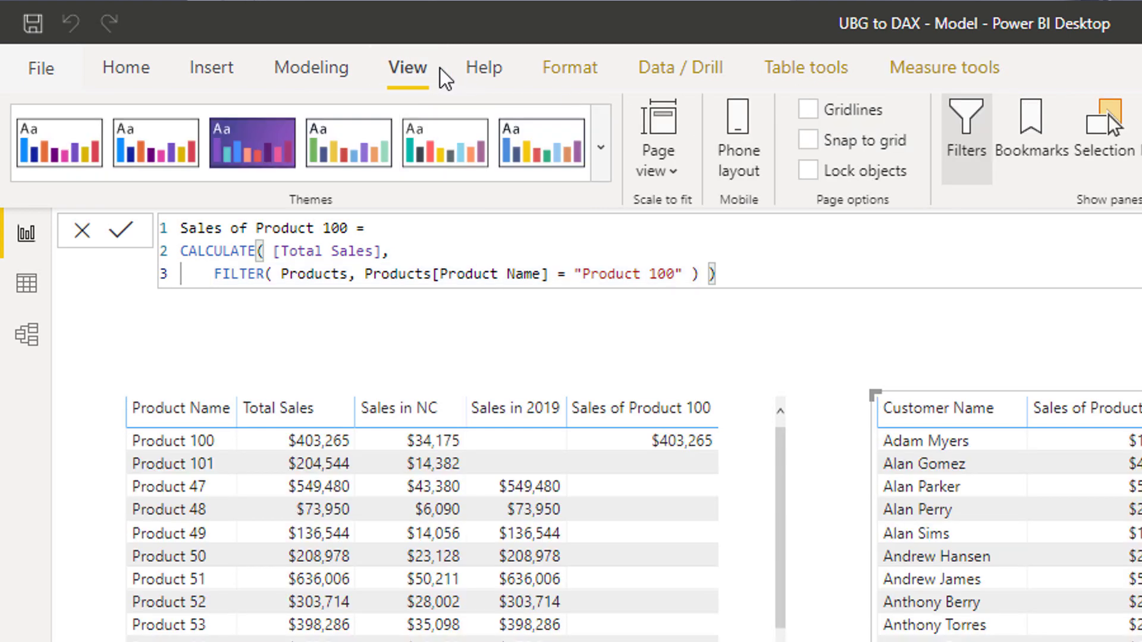
pyautogui.click(236, 71)
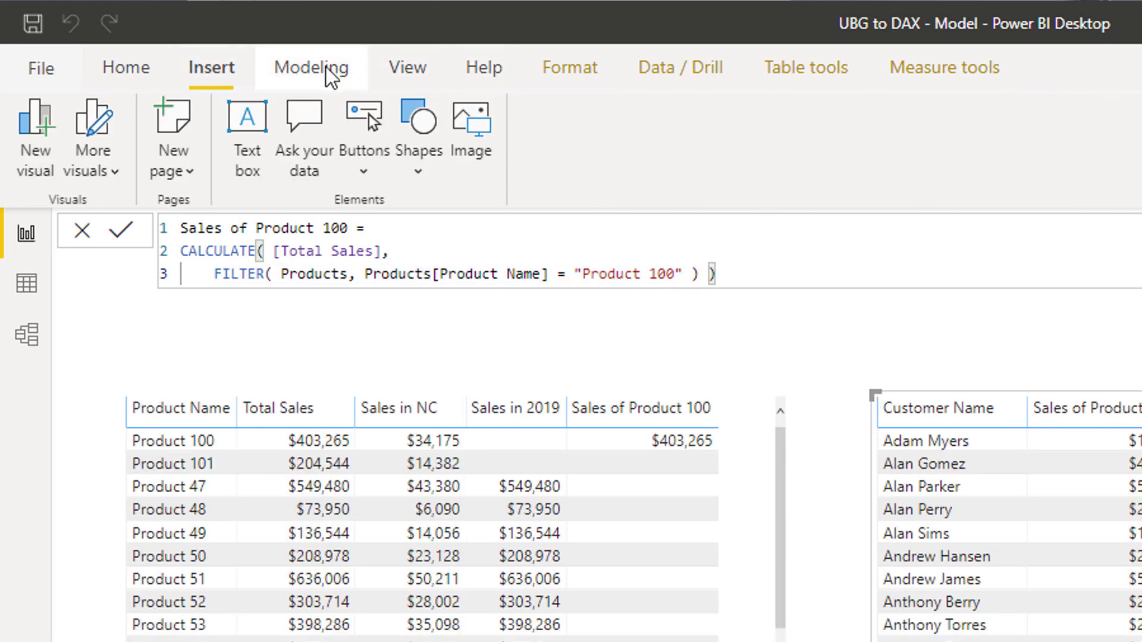
pyautogui.click(321, 69)
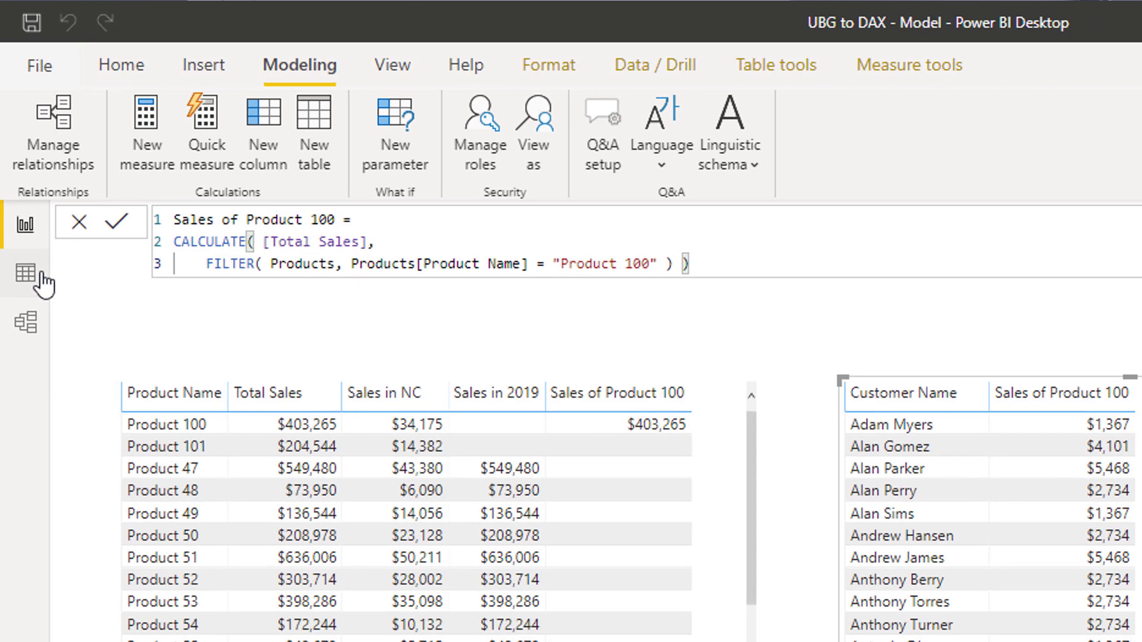
# - In the data view, create a calculated table named FILTER Example that returns the whole Sales table
pyautogui.click(27, 284)
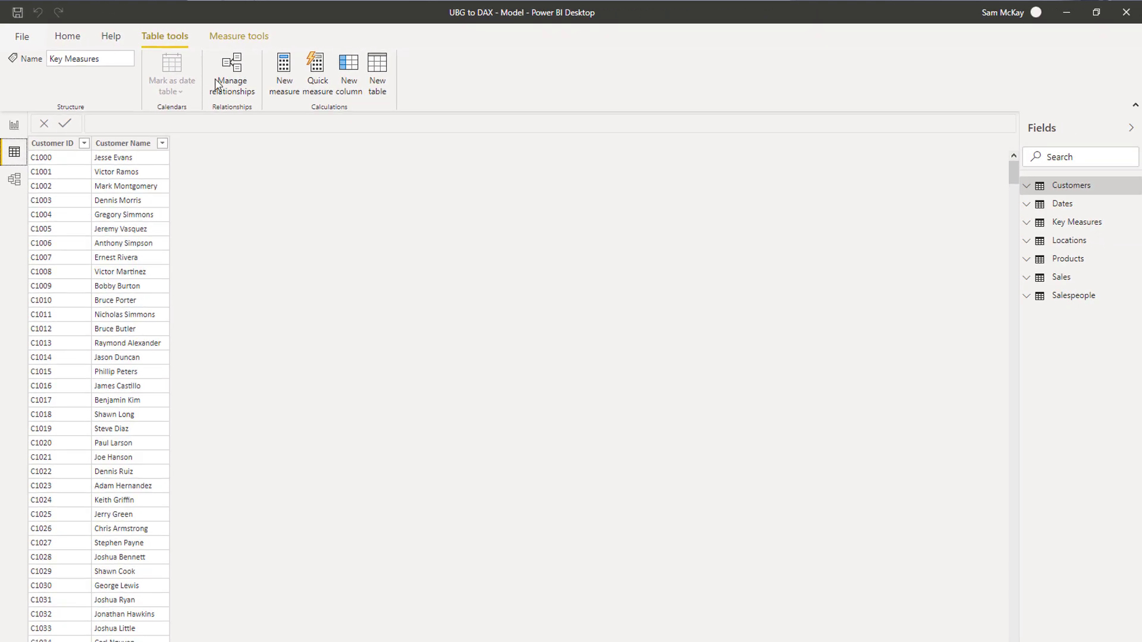
pyautogui.click(376, 72)
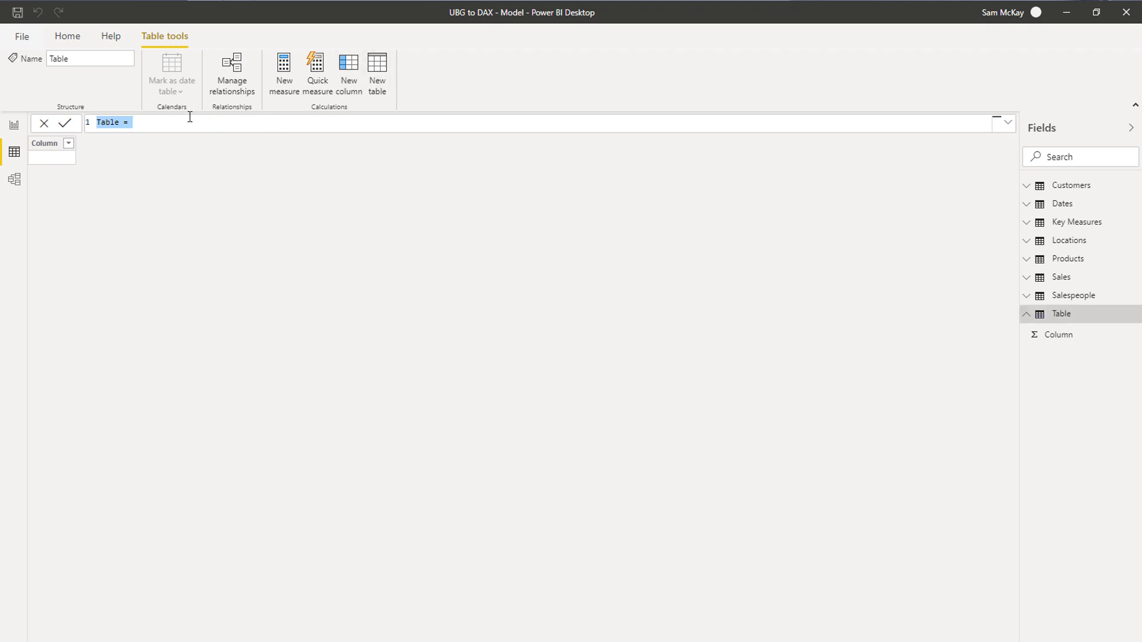
pyautogui.write('FIL')
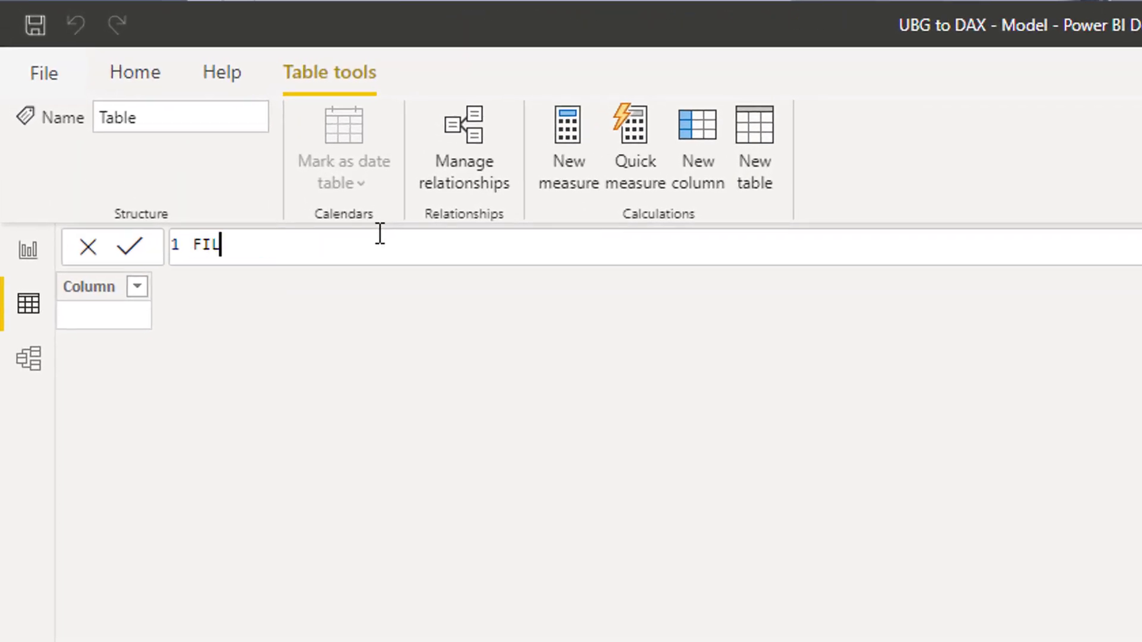
pyautogui.write('TER Example = ')
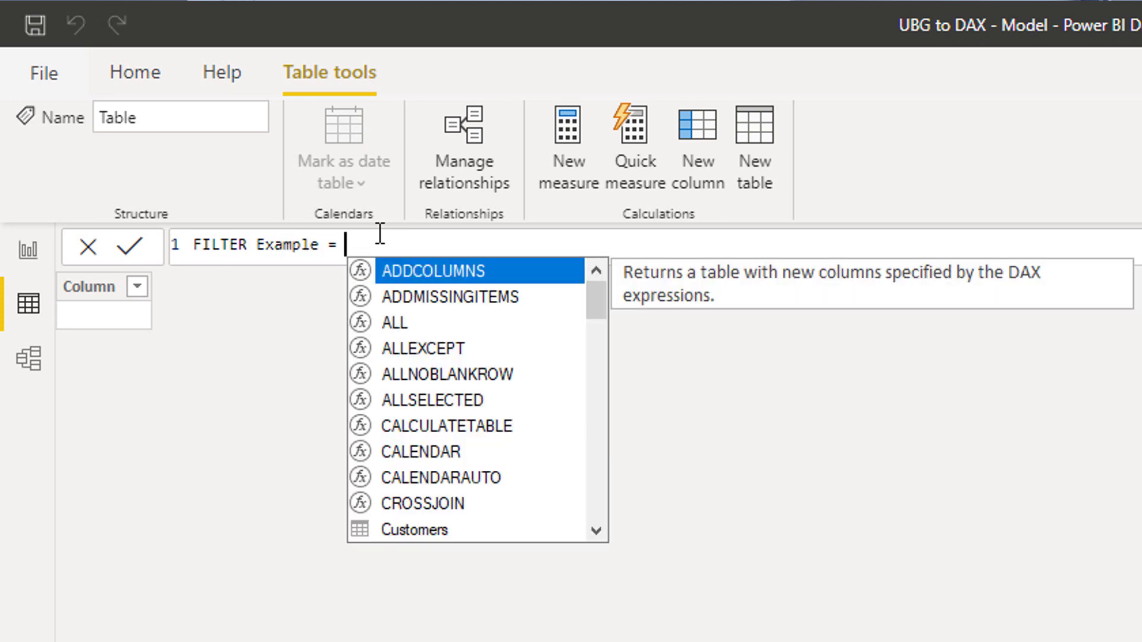
pyautogui.write('Sa')
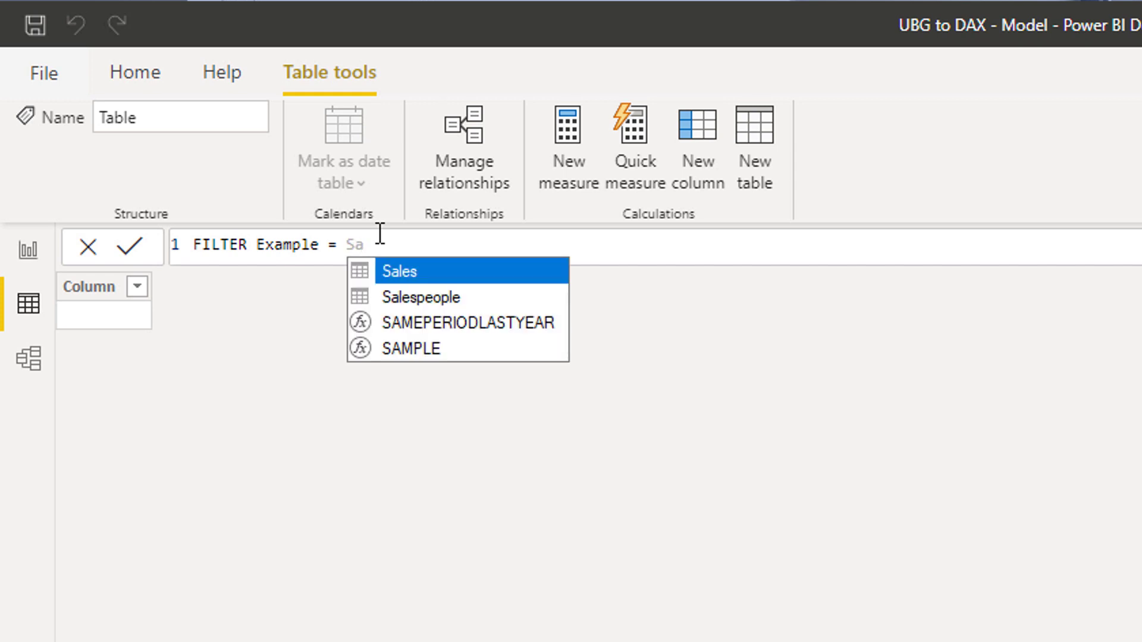
pyautogui.press('Tab')
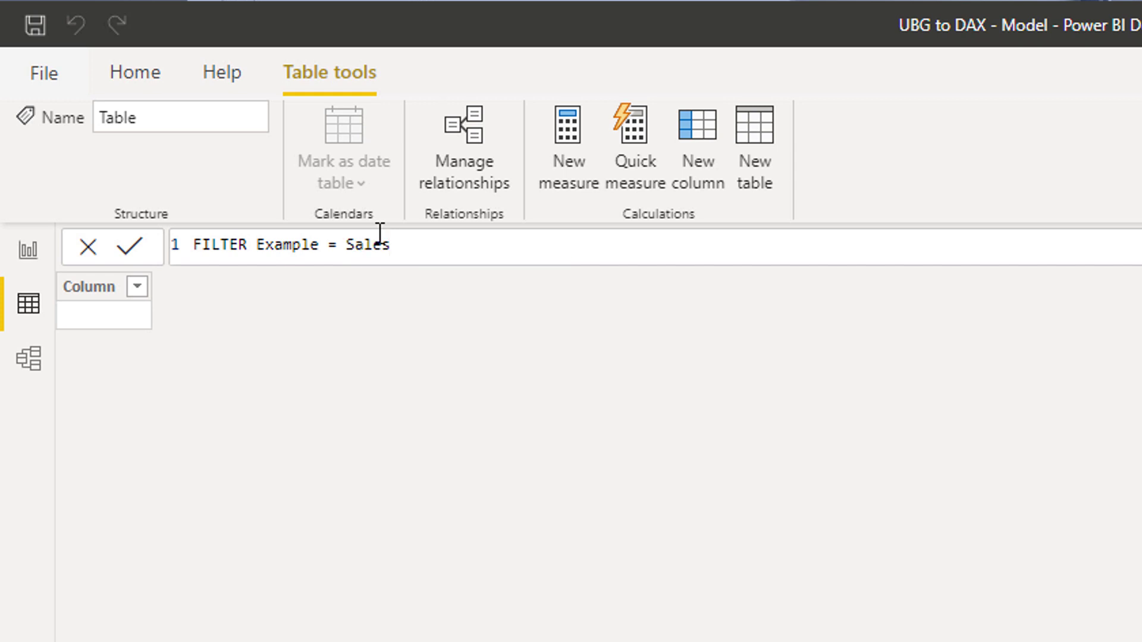
pyautogui.press('Return')
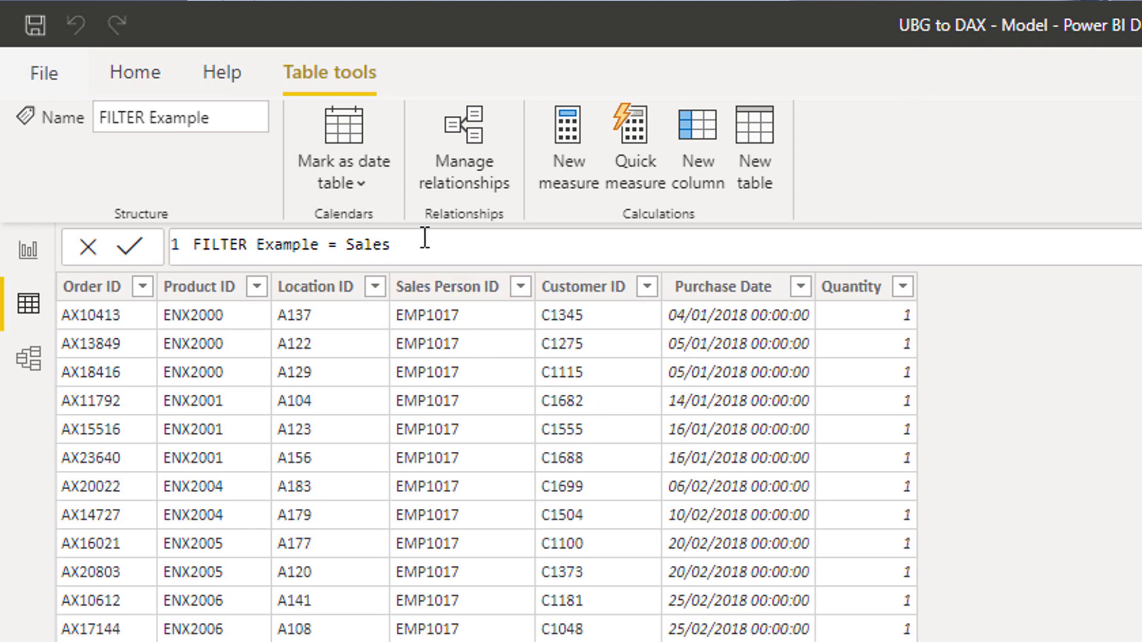
# - Change the FILTER Example table's expression to FILTER( Sales, Sales[Quantity] > 2 )
pyautogui.hotkey('shift', 'Left')
pyautogui.hotkey('shift', 'Left')
pyautogui.hotkey('shift', 'Left')
pyautogui.hotkey('shift', 'Left')
pyautogui.hotkey('shift', 'Left')
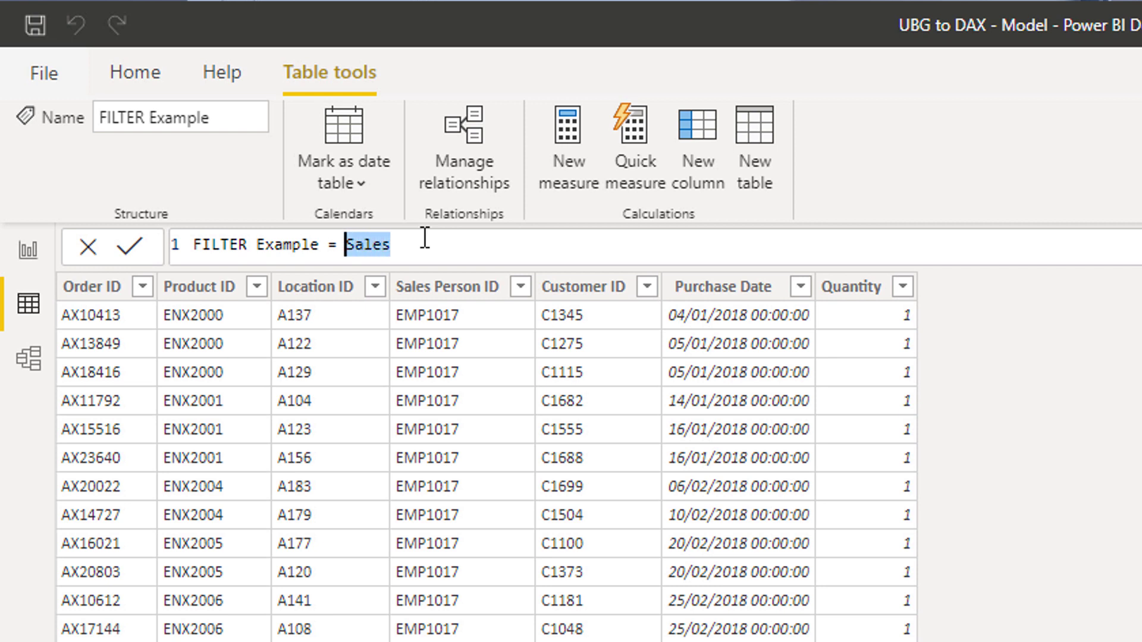
pyautogui.write('FIL')
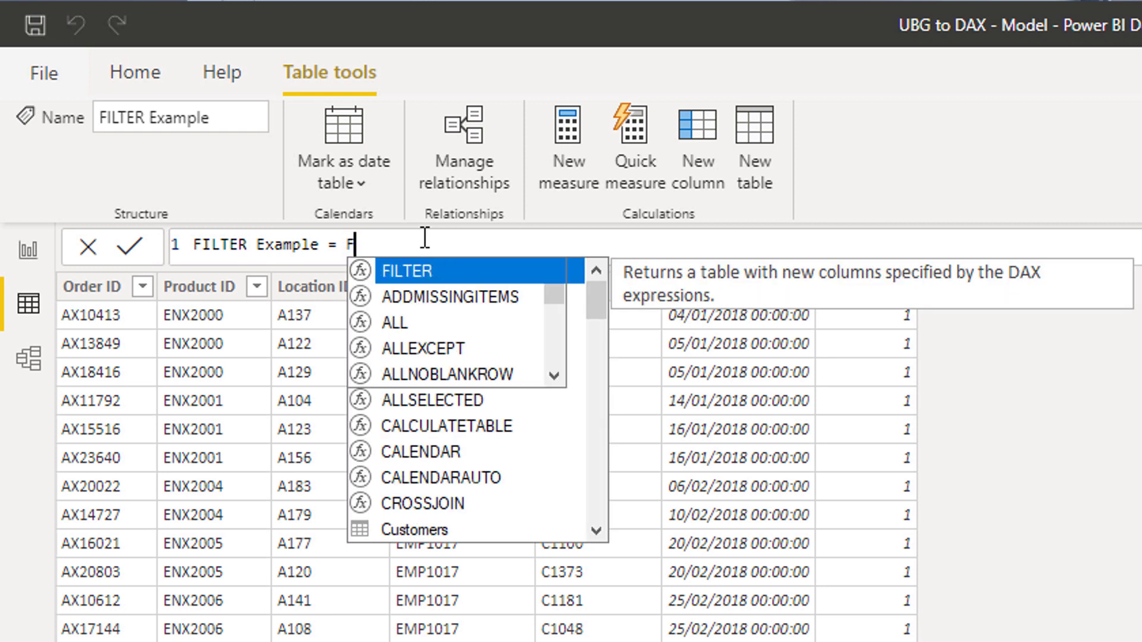
pyautogui.press('Tab')
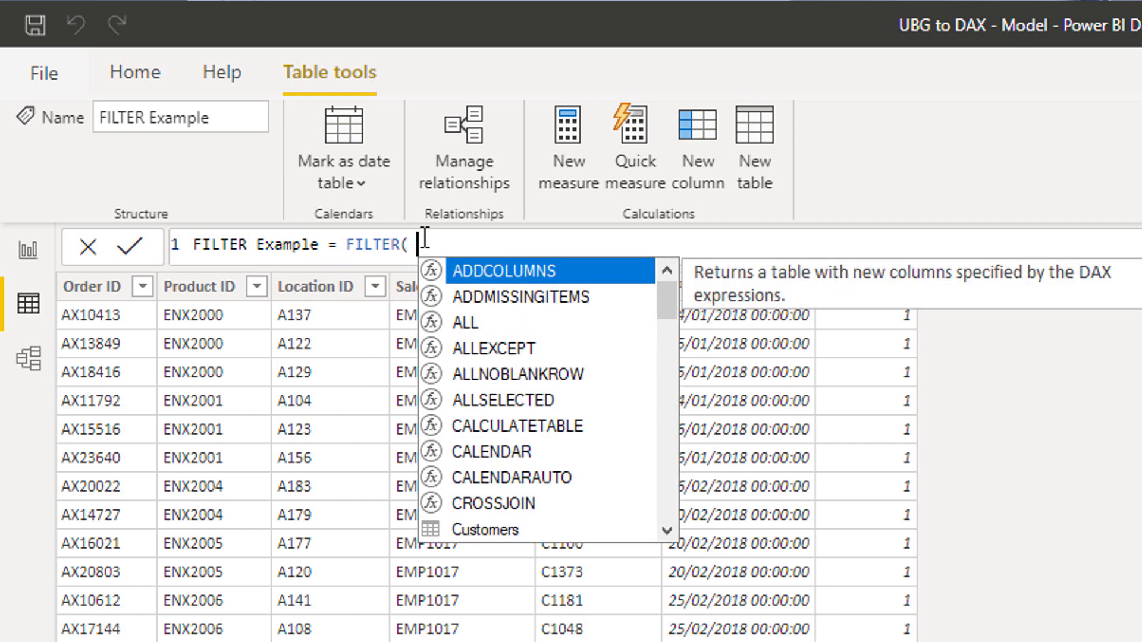
pyautogui.write('Sales')
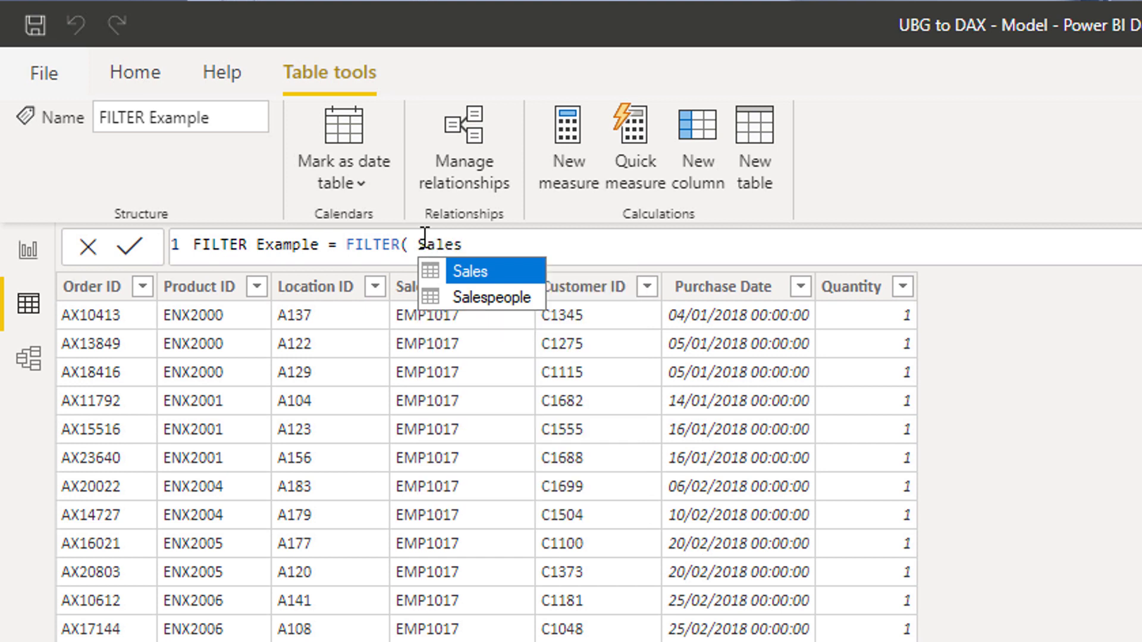
pyautogui.write(',')
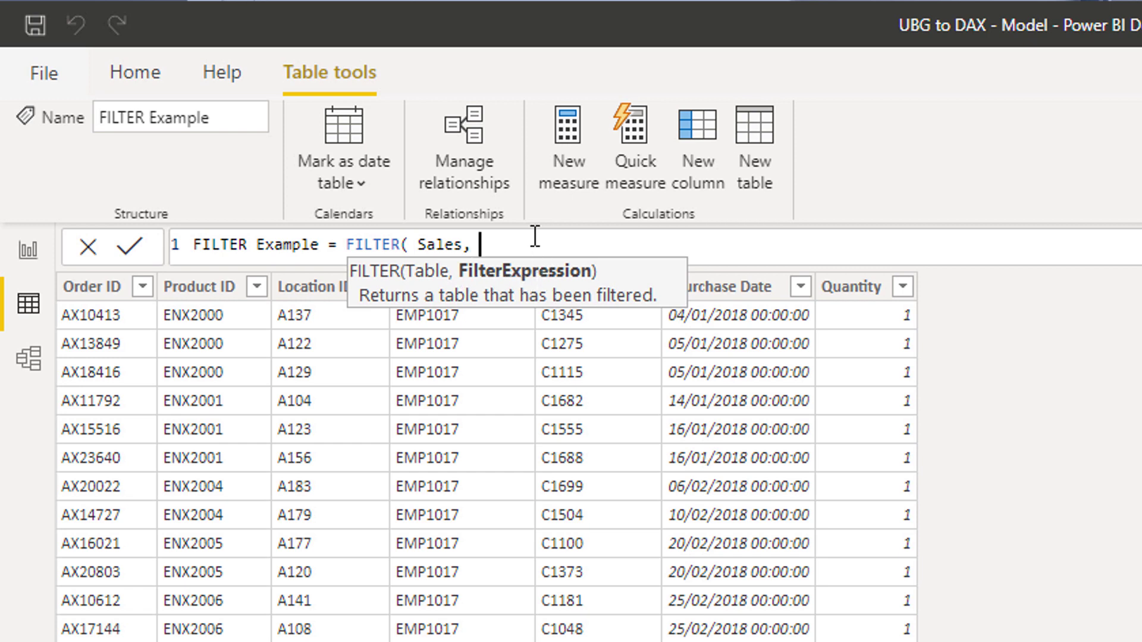
pyautogui.write('Quan')
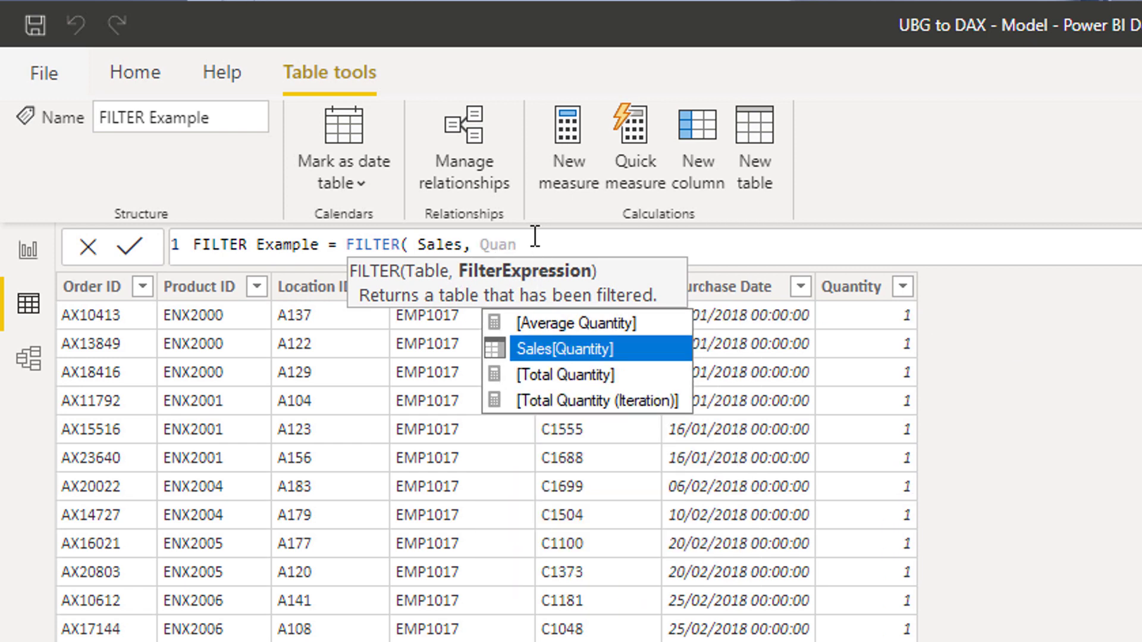
pyautogui.click(570, 347)
pyautogui.write('>  2 )')
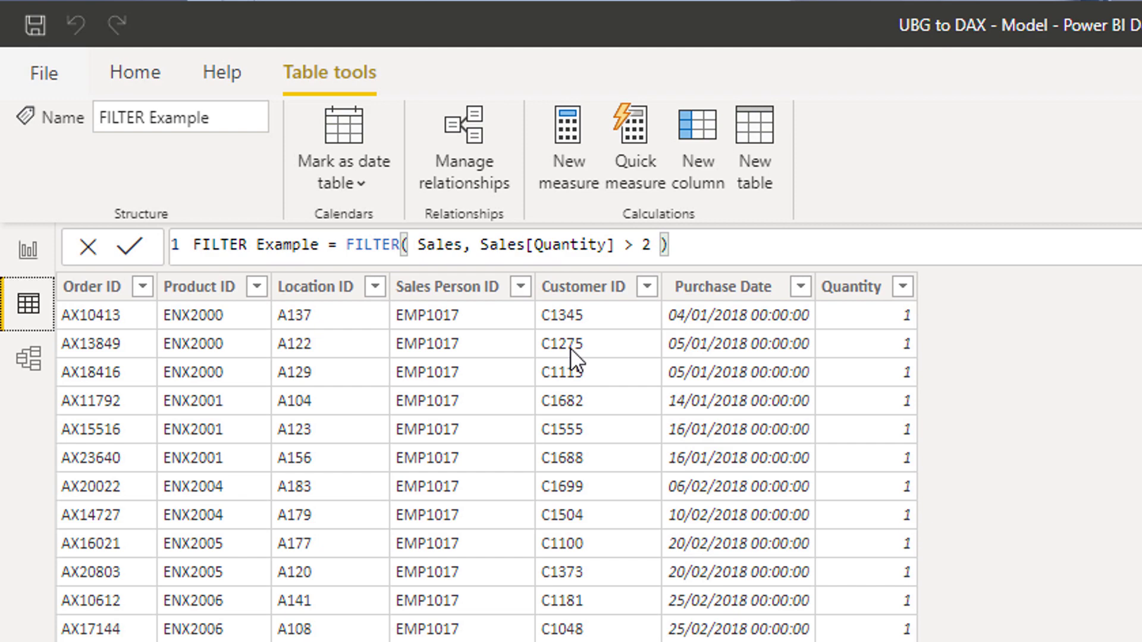
pyautogui.press('Return')
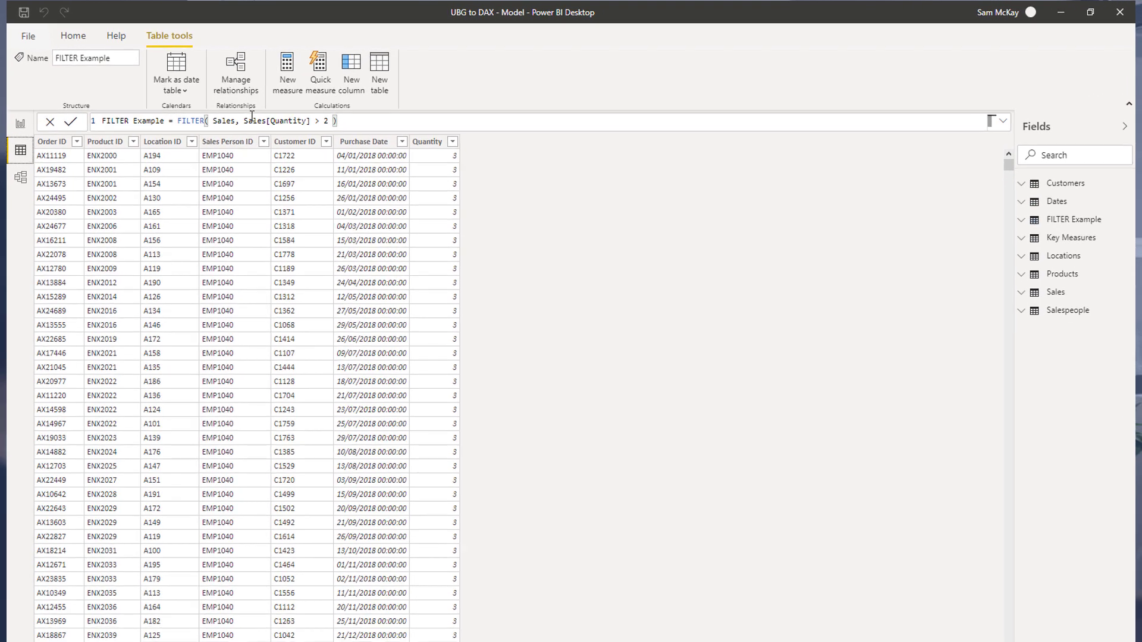
pyautogui.moveTo(325, 122); pyautogui.dragTo(311, 121)
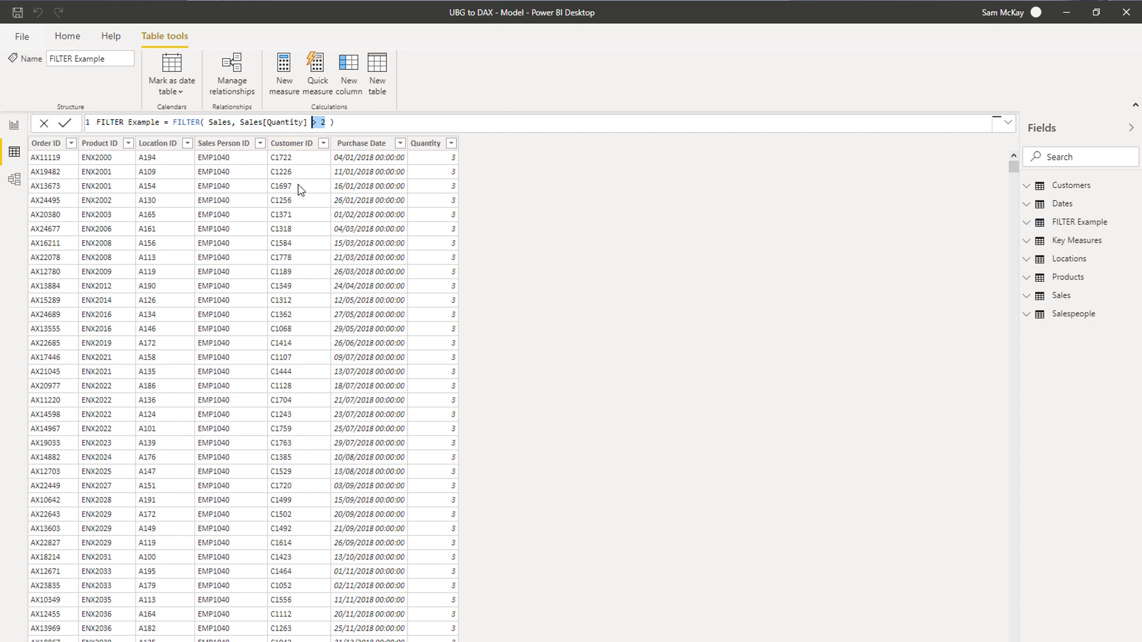
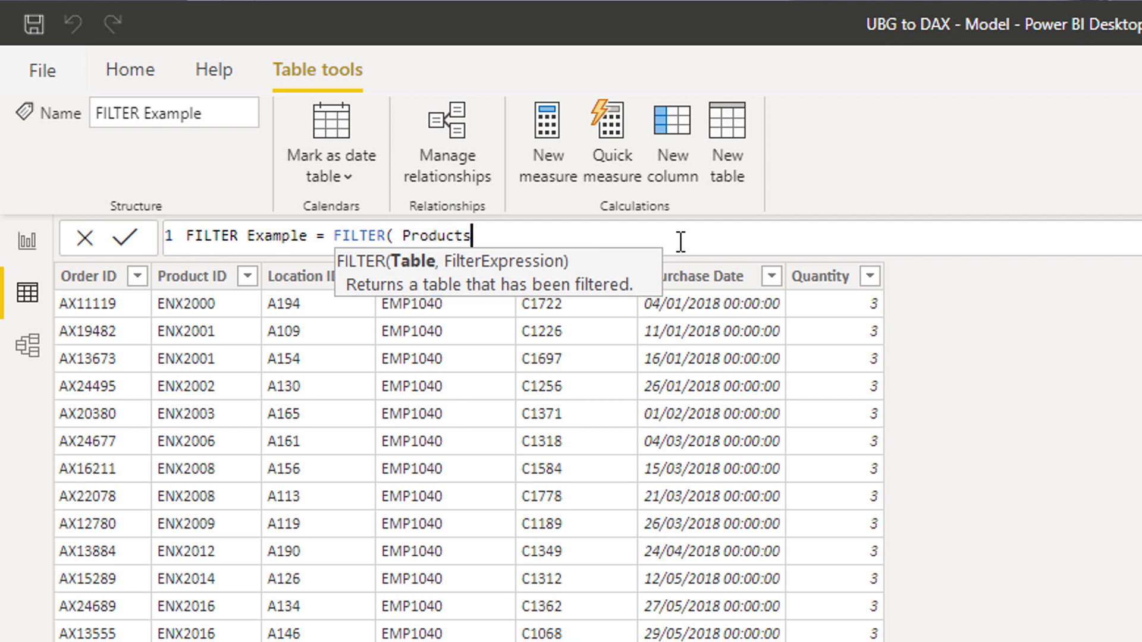
pyautogui.write(', "PRodu')
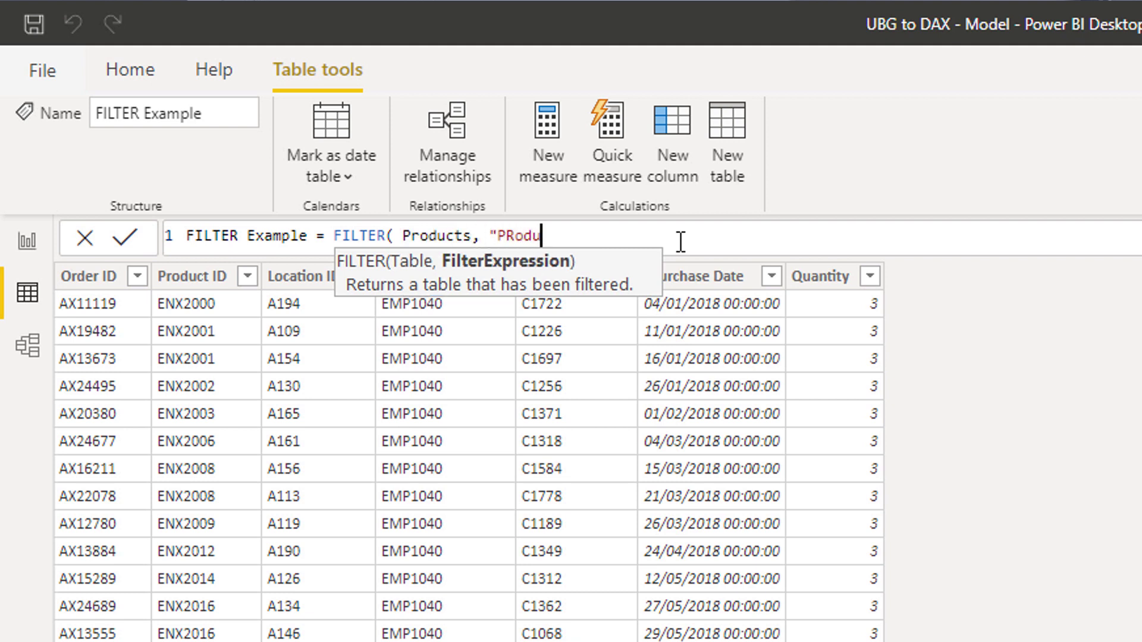
pyautogui.press('BackSpace')
pyautogui.press('BackSpace')
pyautogui.press('BackSpace')
pyautogui.press('BackSpace')
pyautogui.write('roduct')
pyautogui.press('BackSpace')
pyautogui.press('BackSpace')
pyautogui.press('BackSpace')
pyautogui.press('BackSpace')
pyautogui.press('BackSpace')
pyautogui.press('BackSpace')
pyautogui.press('BackSpace')
pyautogui.press('BackSpace')
pyautogui.press('BackSpace')
# - Use the Products[Product Name] column as the start of the filter expression in the FILTER Example formula
pyautogui.write('Prod')
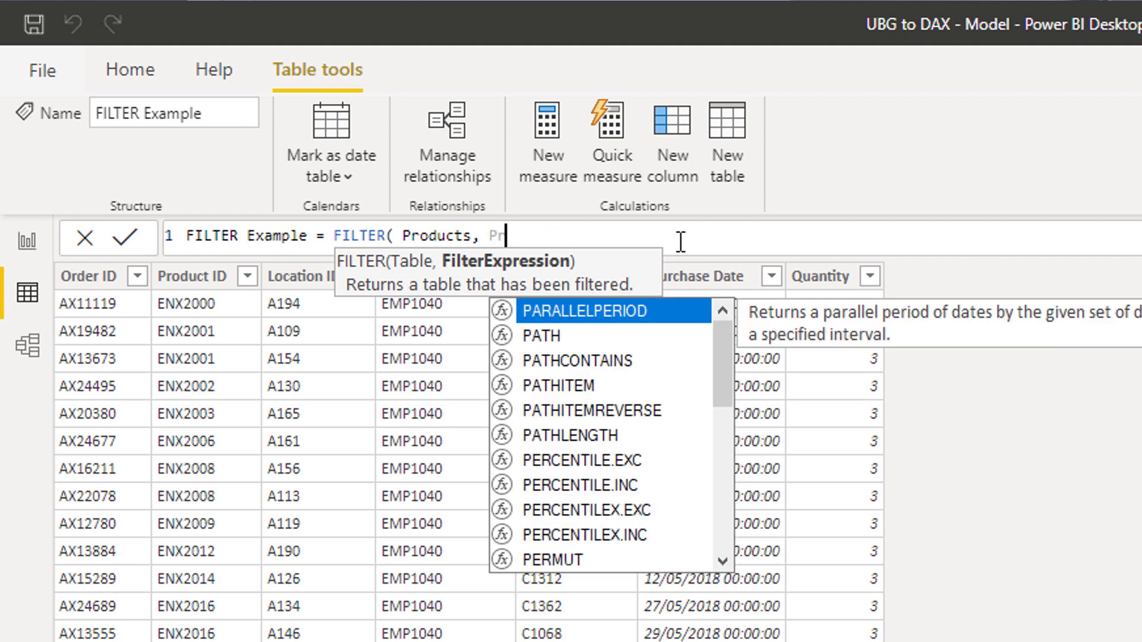
pyautogui.press('Down')
pyautogui.press('Down')
pyautogui.press('Down')
pyautogui.press('Down')
pyautogui.press('Down')
pyautogui.press('Down')
pyautogui.press('Down')
pyautogui.press('Down')
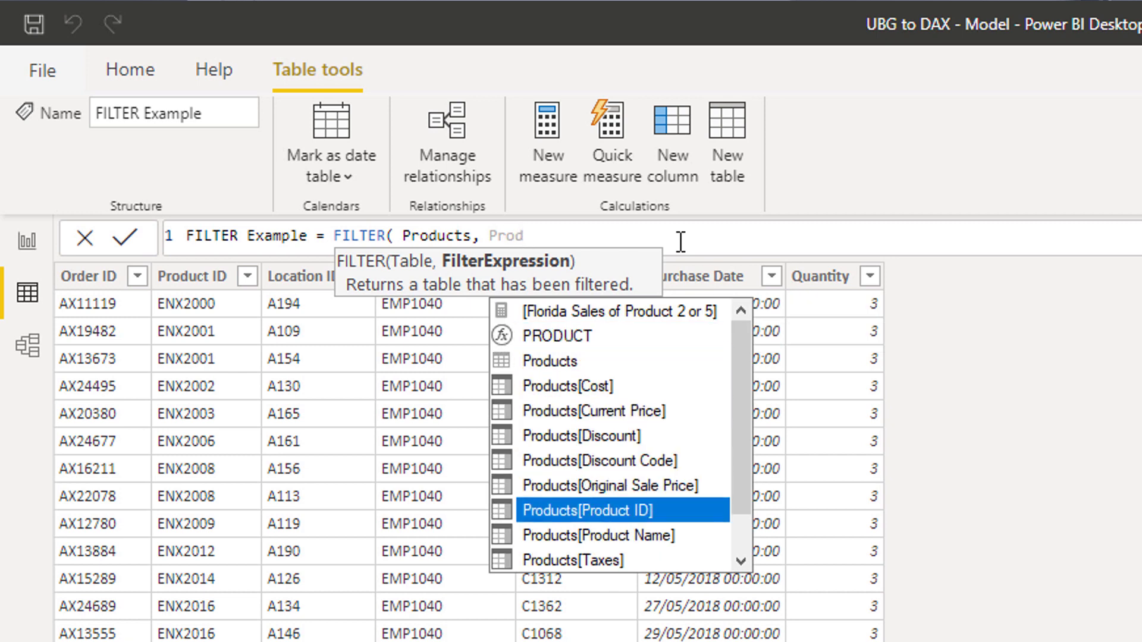
pyautogui.press('Tab')
# - Complete the filter condition with = "Product 100", close the function and apply the FILTER Example formula
pyautogui.write('= Prod')
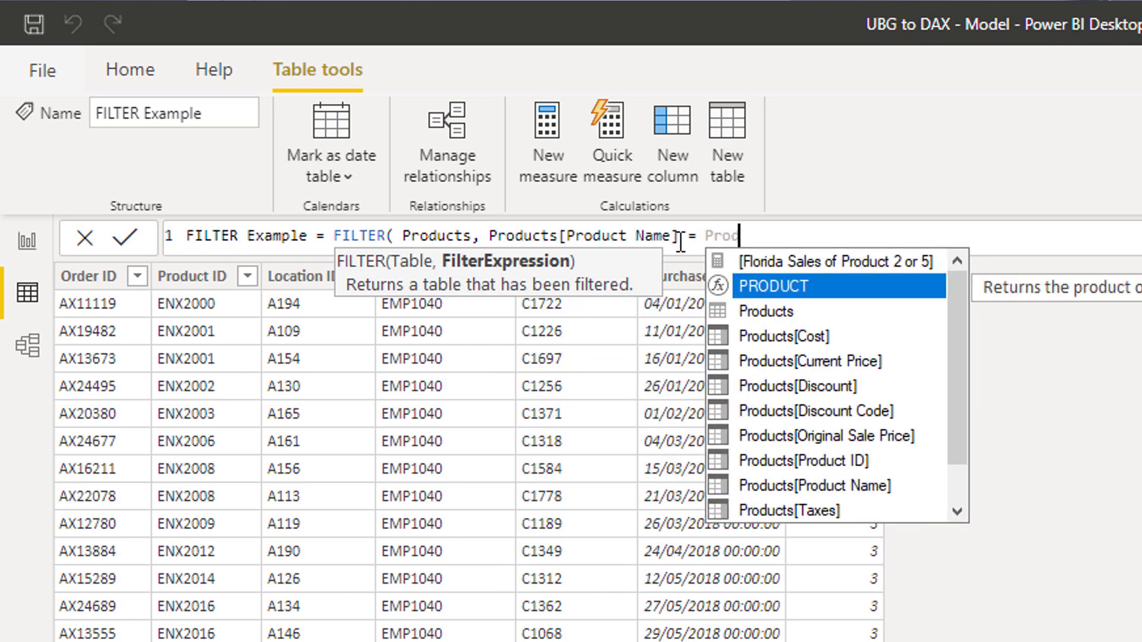
pyautogui.press('BackSpace')
pyautogui.press('BackSpace')
pyautogui.press('BackSpace')
pyautogui.press('BackSpace')
pyautogui.write('"P')
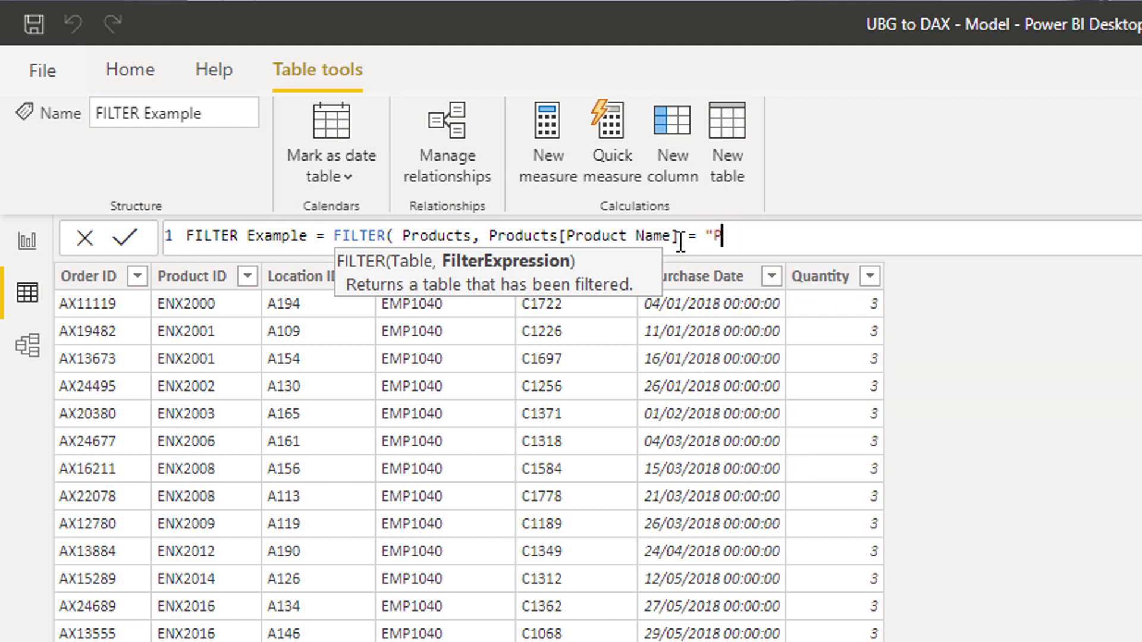
pyautogui.write('roduct 100" ')
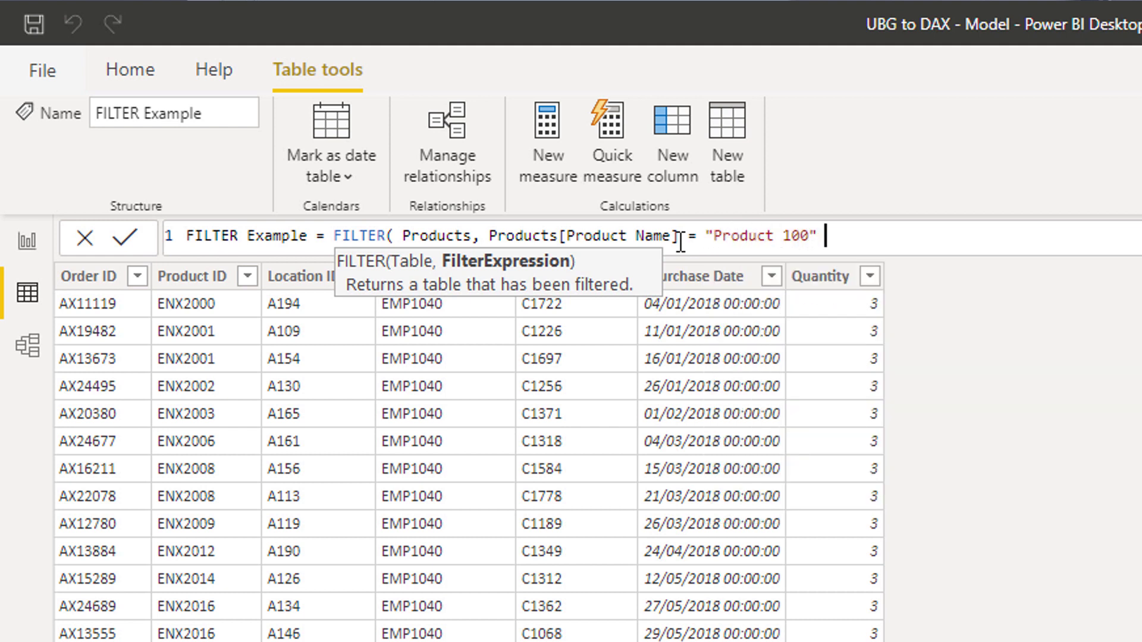
pyautogui.write(')')
pyautogui.press('Return')
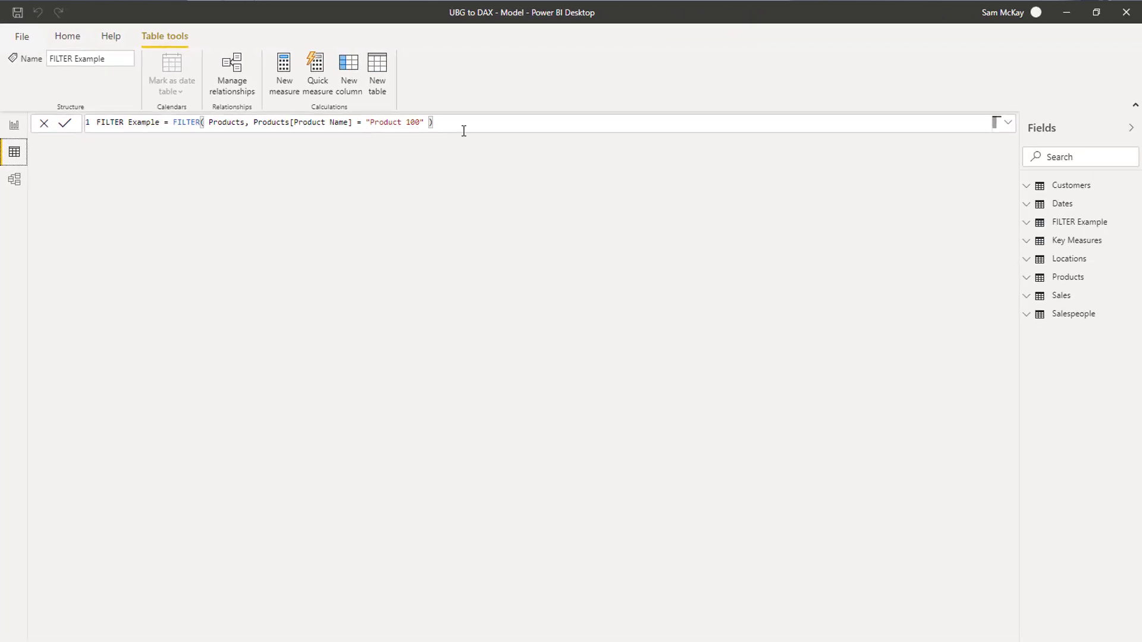
pyautogui.click(238, 122)
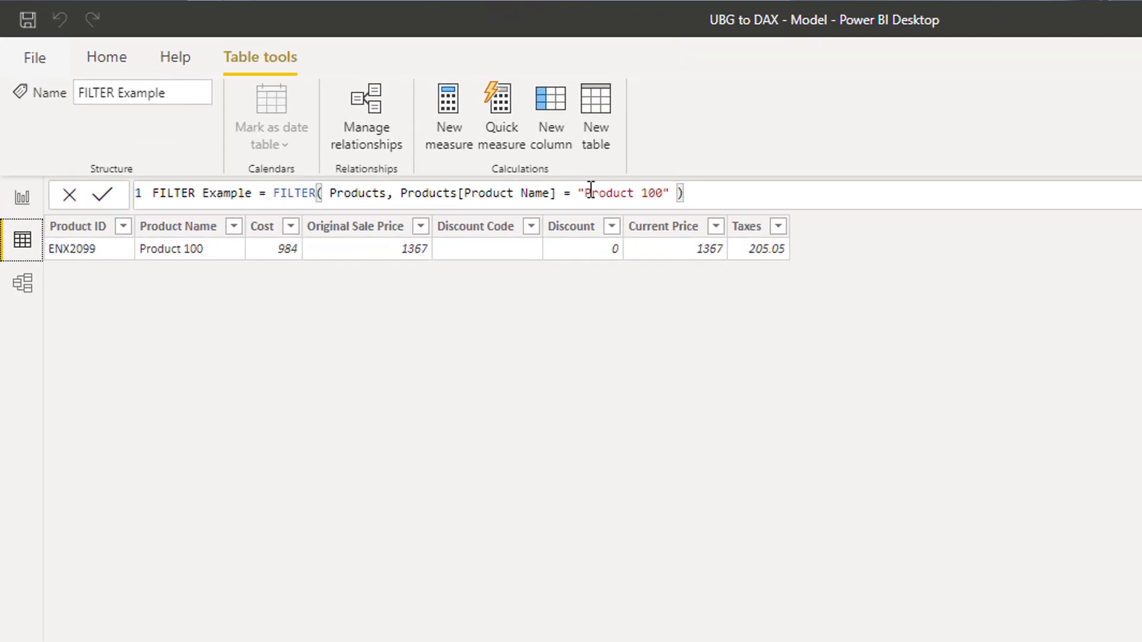
# - Review the "Product 100" condition in the FILTER Example formula and the FILTER argument of the Sales of Product 100 measure in the report view
pyautogui.moveTo(373, 123); pyautogui.dragTo(439, 124)
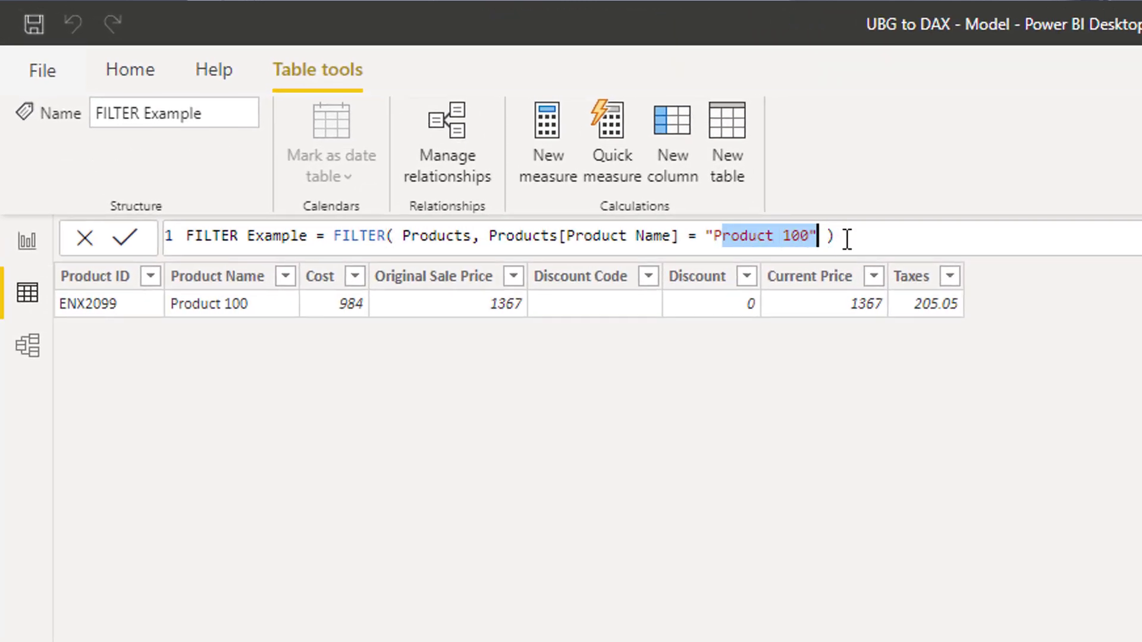
pyautogui.moveTo(847, 240); pyautogui.dragTo(850, 239)
pyautogui.click(27, 244)
pyautogui.click(28, 241)
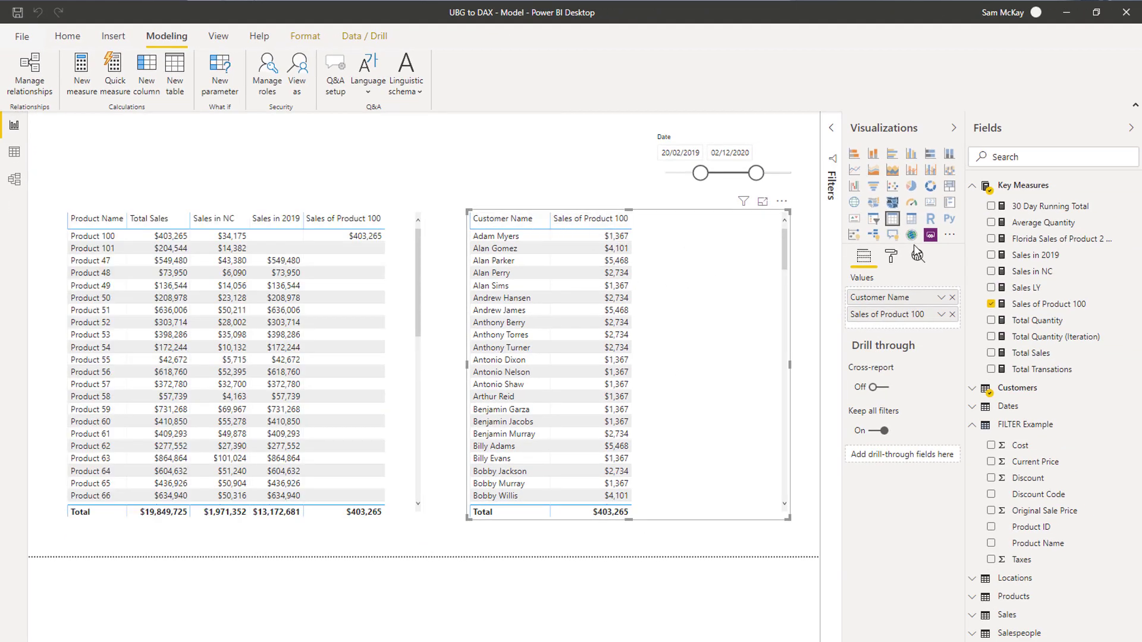
pyautogui.click(1025, 307)
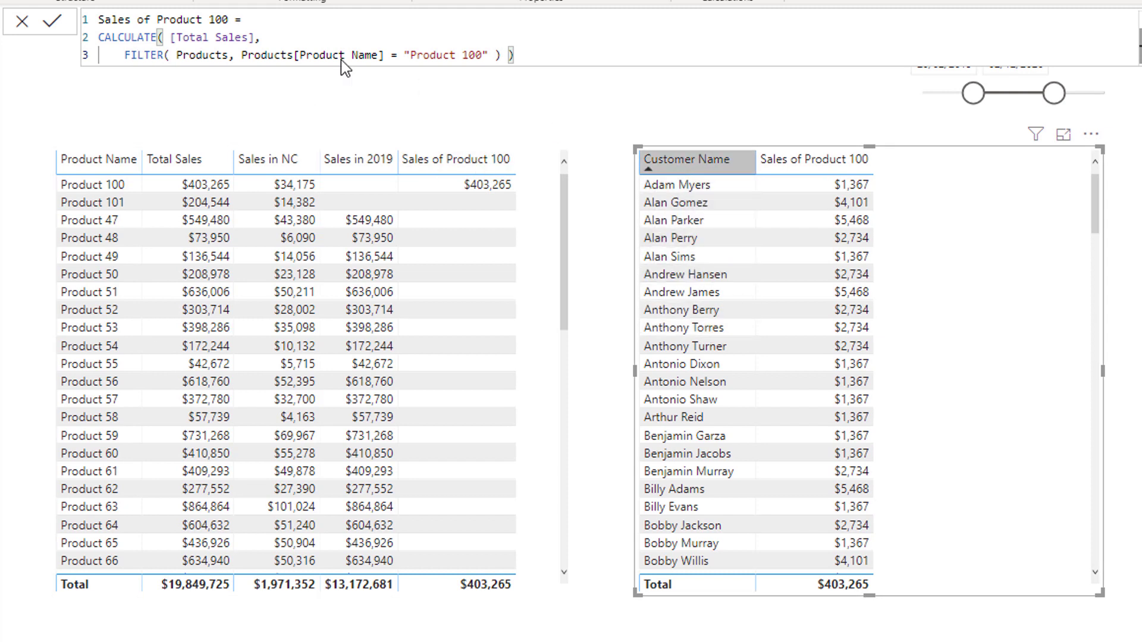
pyautogui.moveTo(120, 53); pyautogui.dragTo(515, 55)
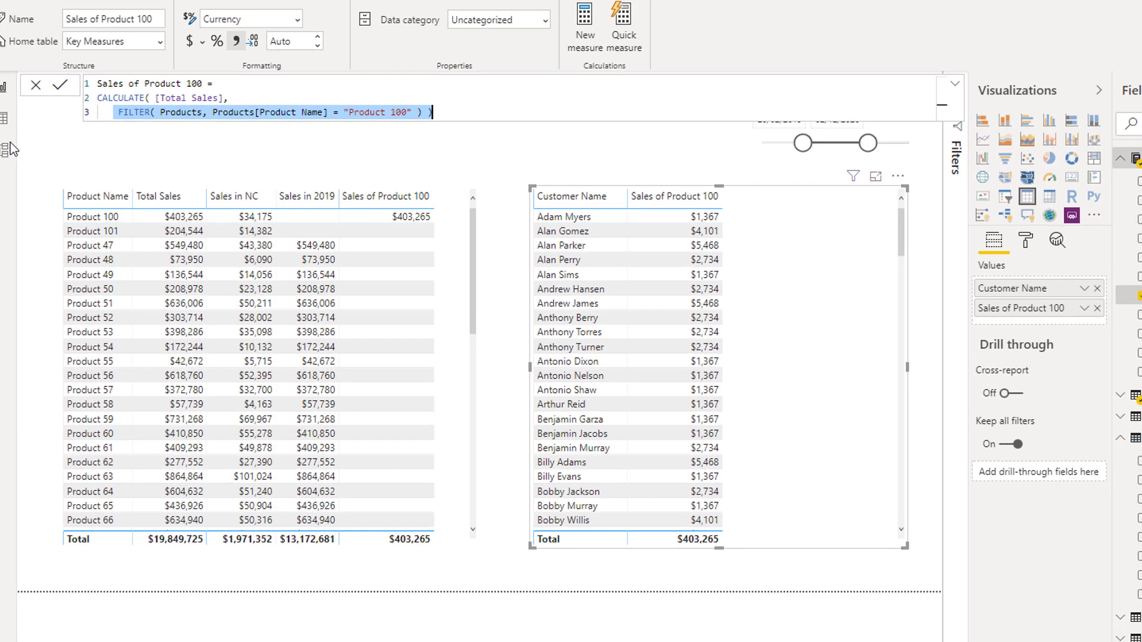
# - Examine the Products table and its relationship to Sales in the model diagram, and return to the report view
pyautogui.click(6, 158)
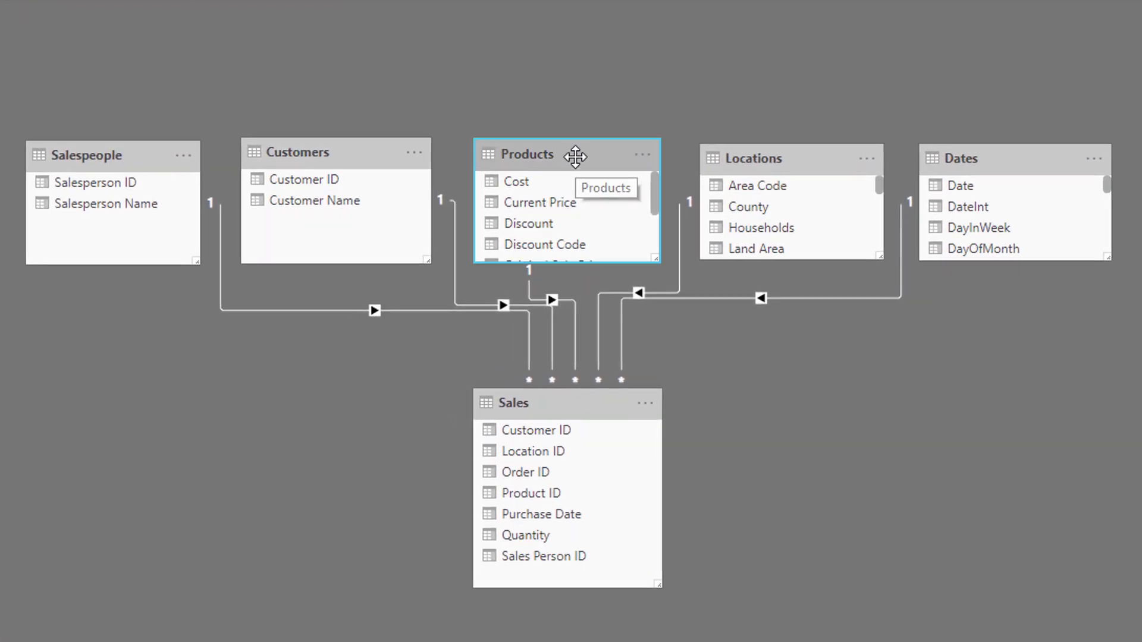
pyautogui.click(575, 156)
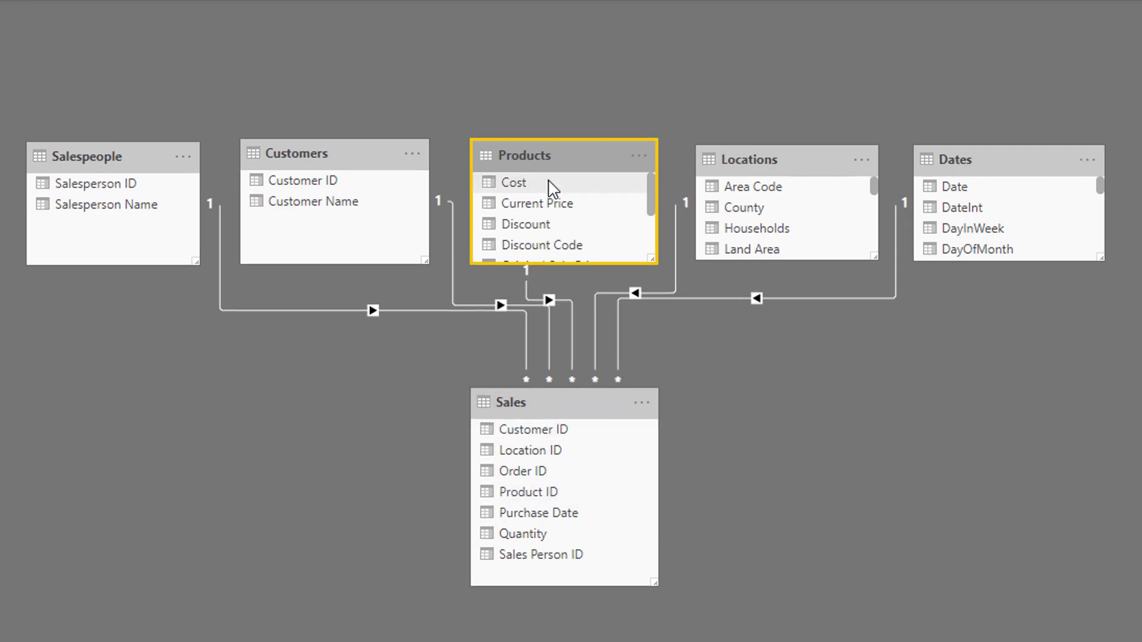
pyautogui.click(14, 125)
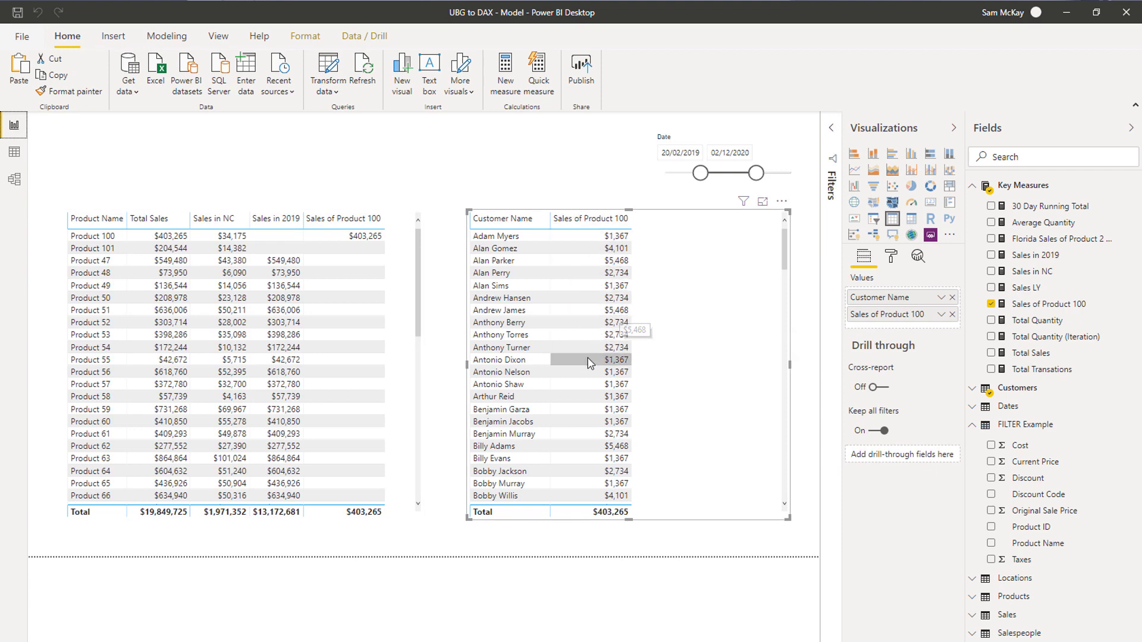
# - In the data view, replace the FILTER Example table's expression with VALUES( Dates[MonthName] ) and apply it
pyautogui.click(13, 156)
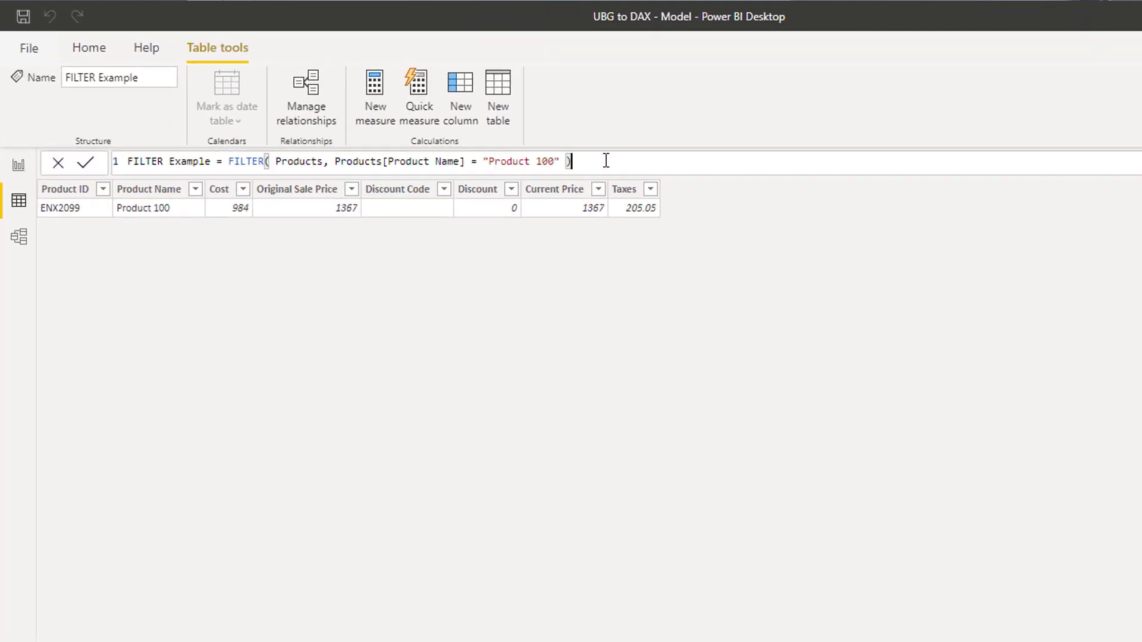
pyautogui.moveTo(464, 122); pyautogui.dragTo(176, 126)
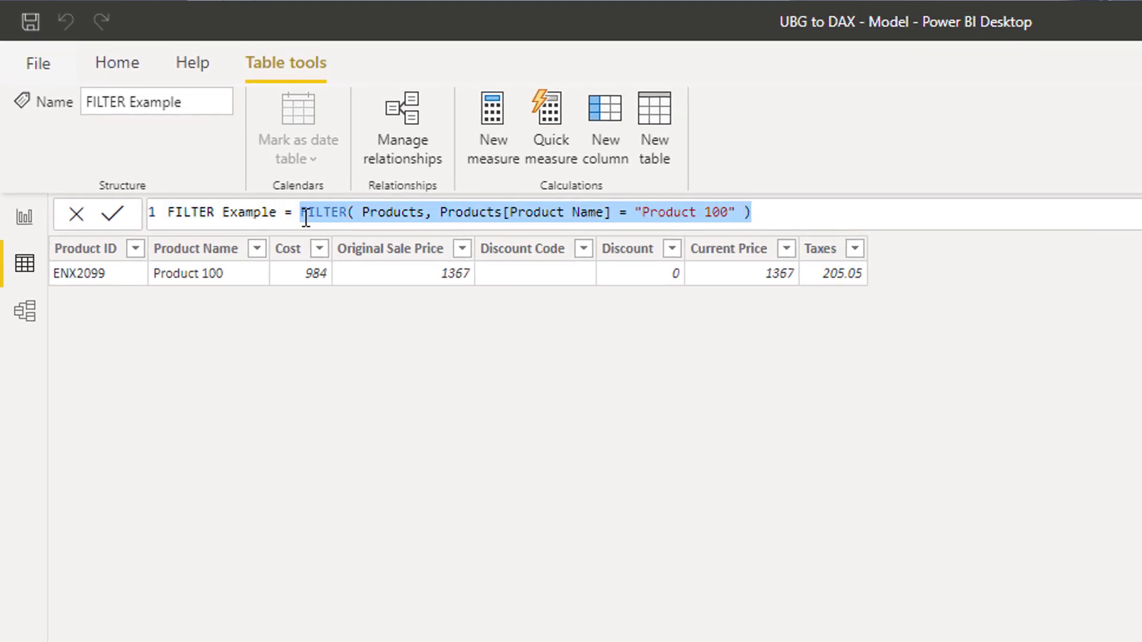
pyautogui.press('BackSpace')
pyautogui.write('VALUES')
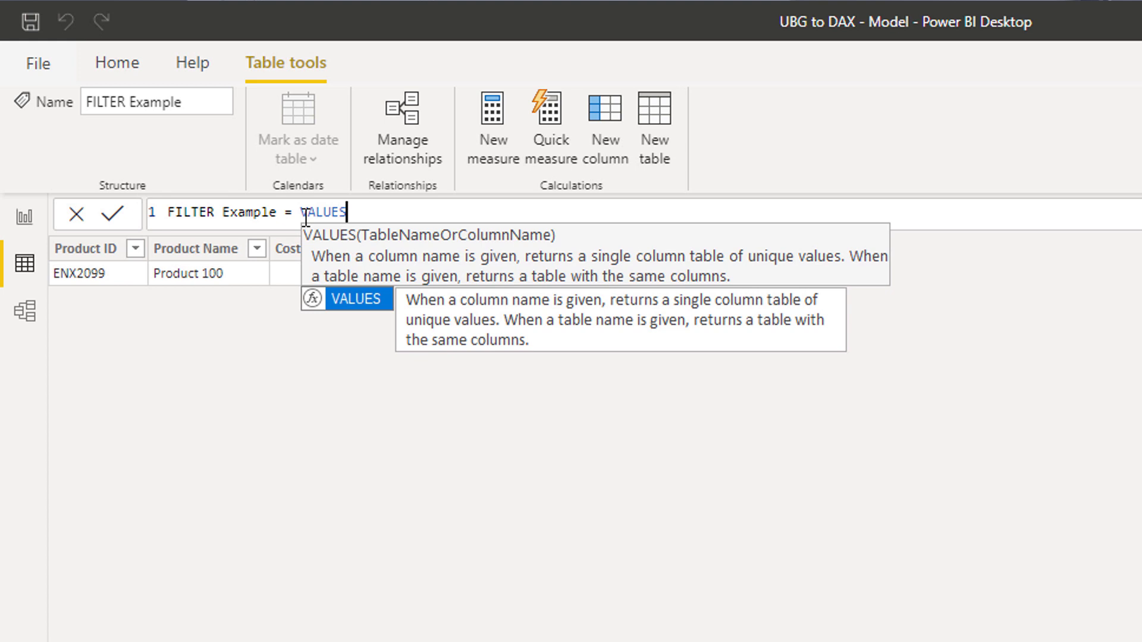
pyautogui.write('(')
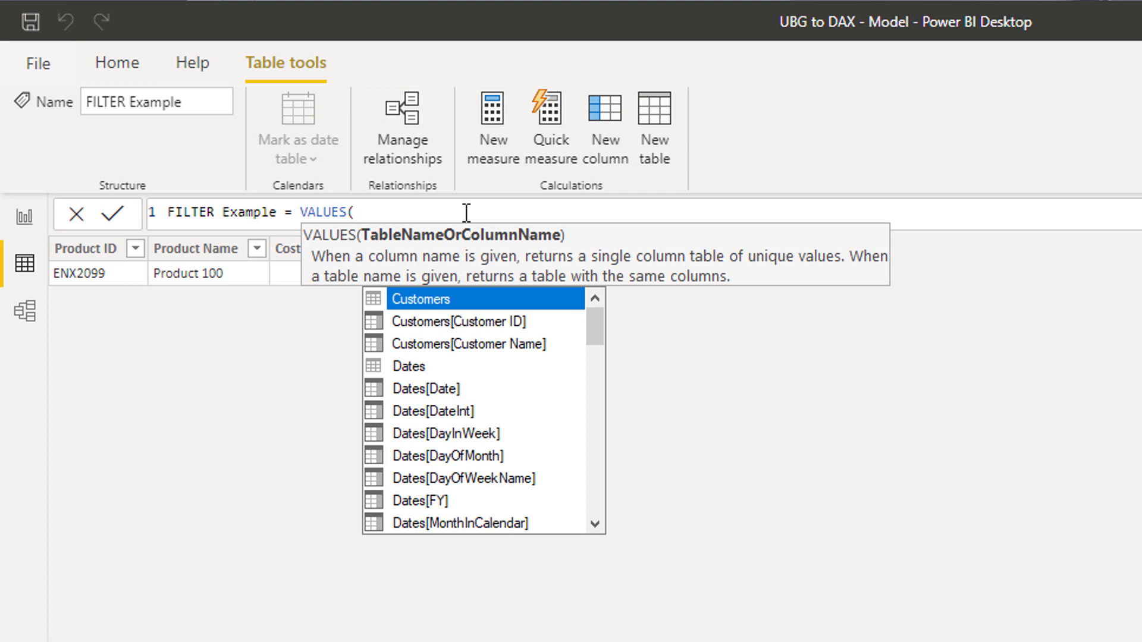
pyautogui.write('Month')
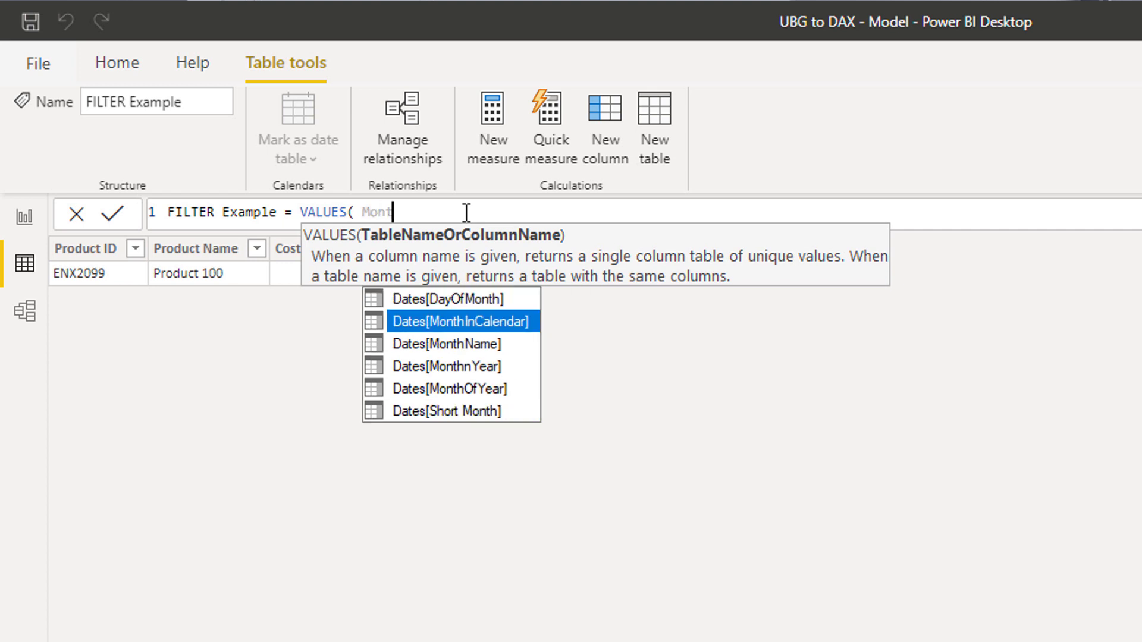
pyautogui.press('Down')
pyautogui.press('Down')
pyautogui.press('Up')
pyautogui.press('Tab')
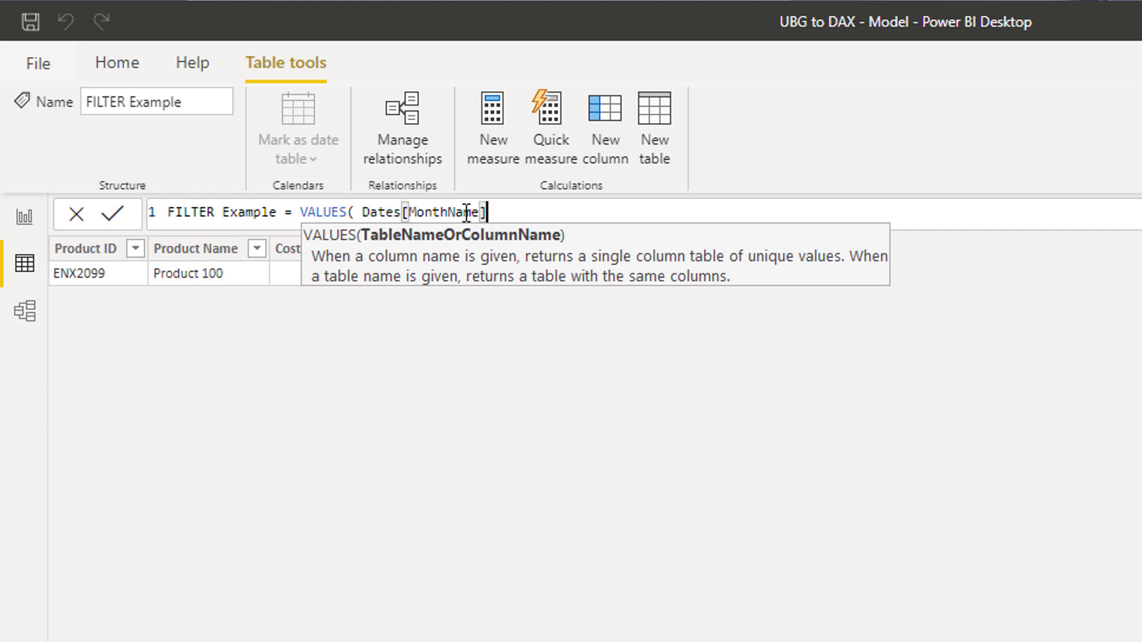
pyautogui.write(')')
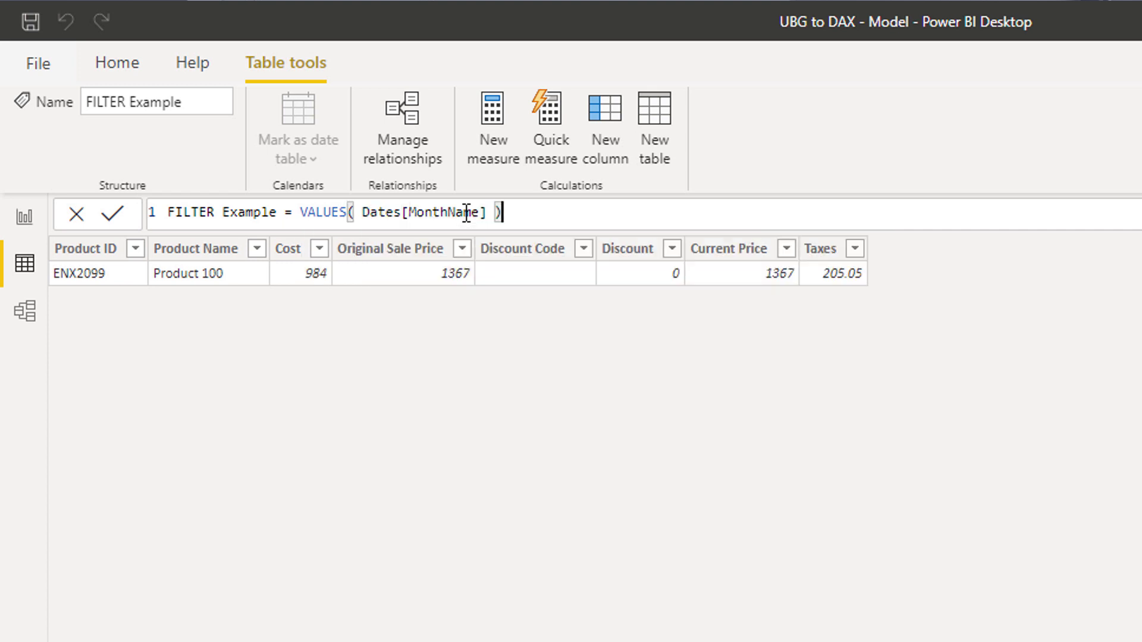
pyautogui.press('Return')
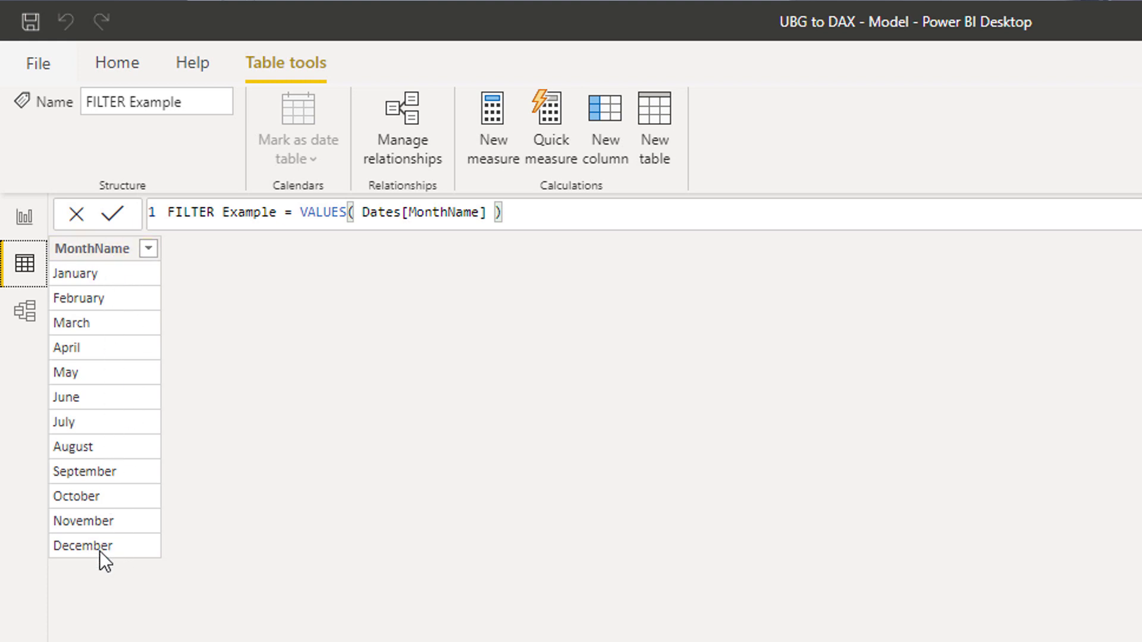
pyautogui.moveTo(299, 212); pyautogui.dragTo(554, 224)
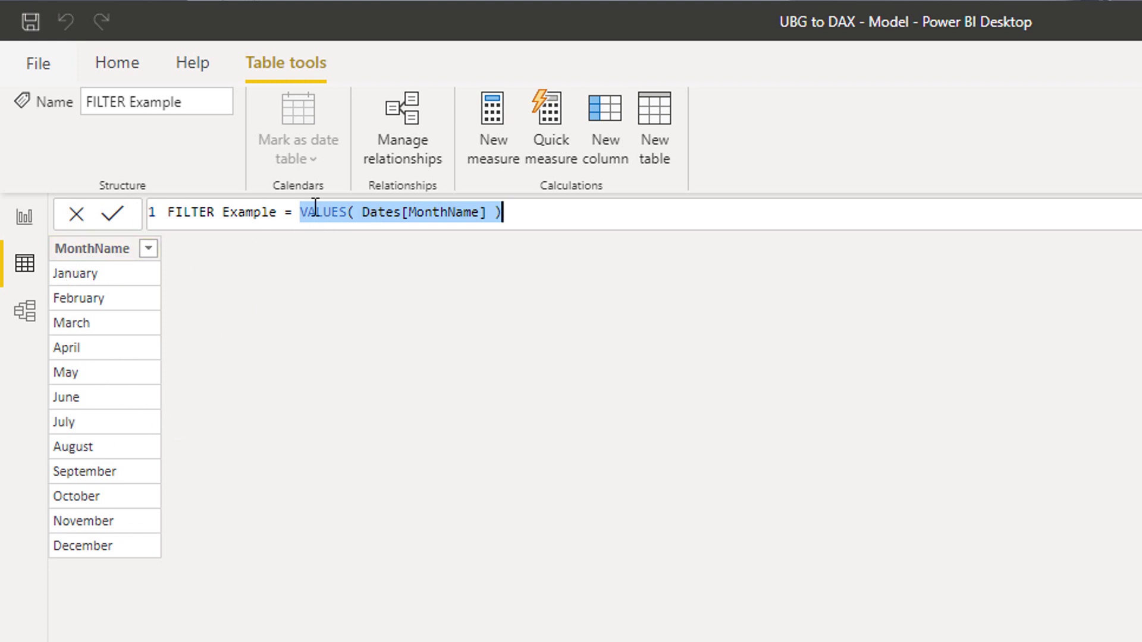
pyautogui.doubleClick(208, 212)
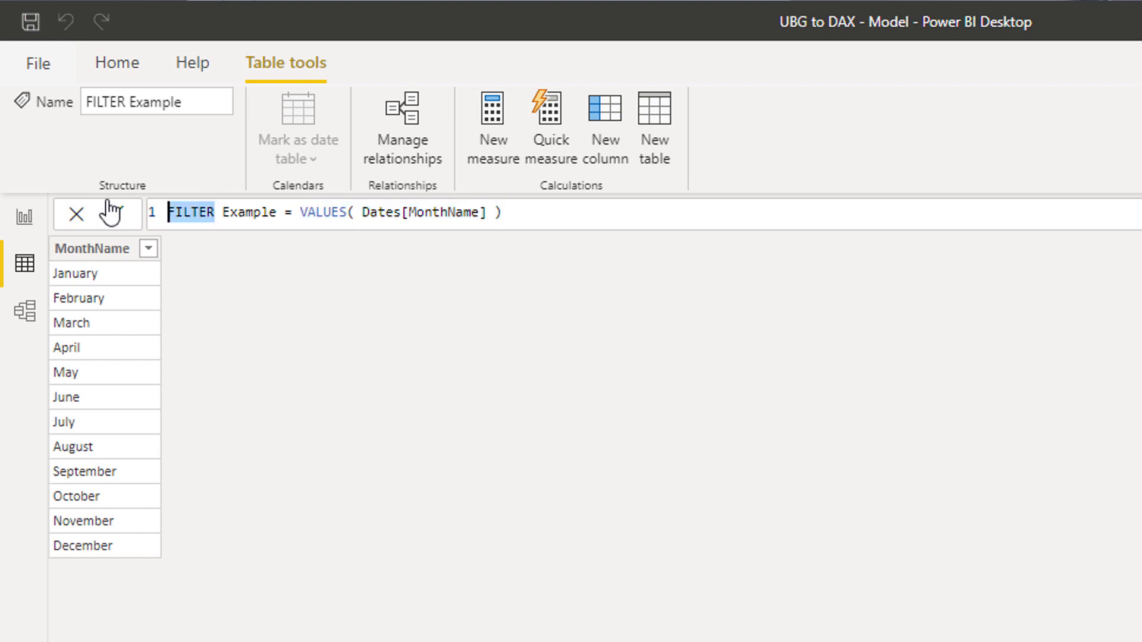
pyautogui.click(112, 213)
pyautogui.click(206, 211)
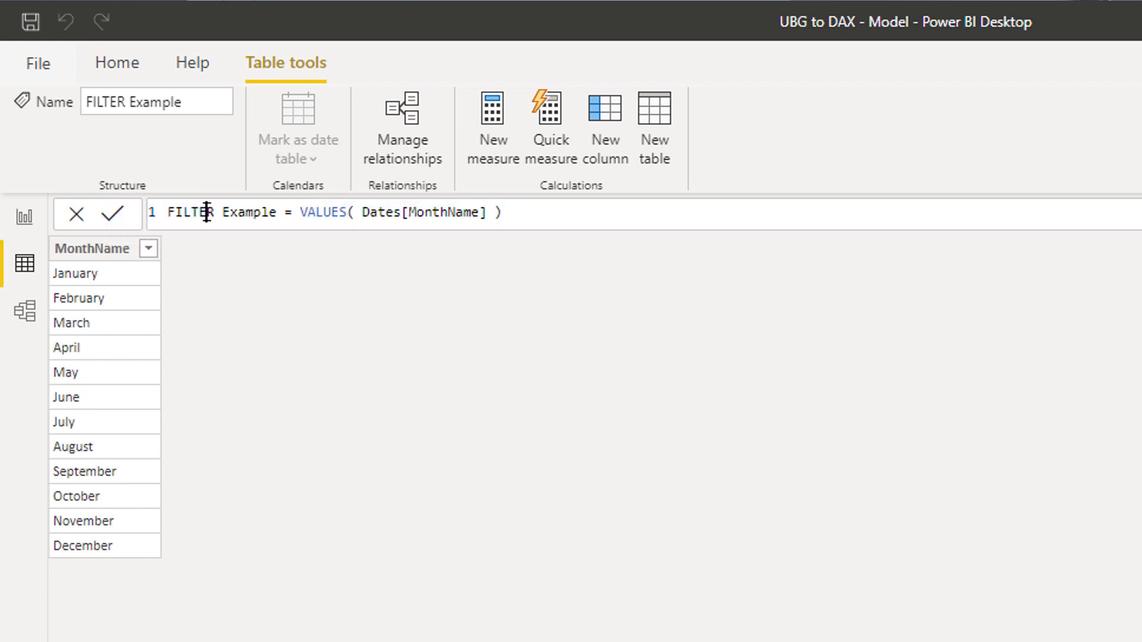
pyautogui.doubleClick(206, 211)
pyautogui.write('VALUES')
pyautogui.press('Escape')
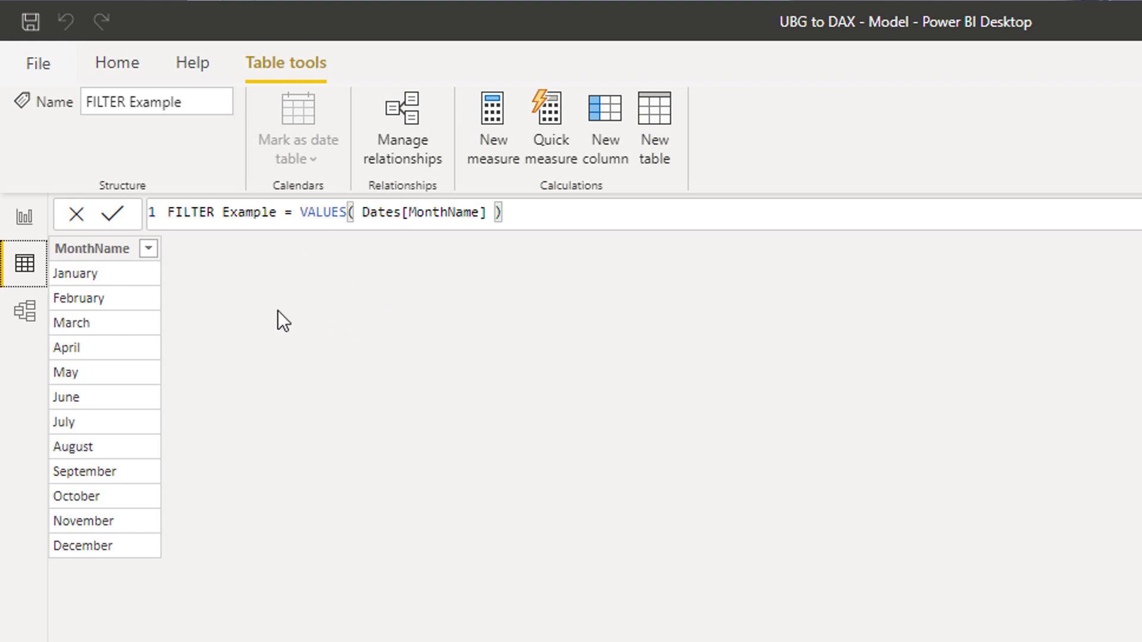
# - In the report's customer table, replace Sales of Product 100 with Total Sales, and set the date slicer's start to 28/08/2018
pyautogui.click(25, 216)
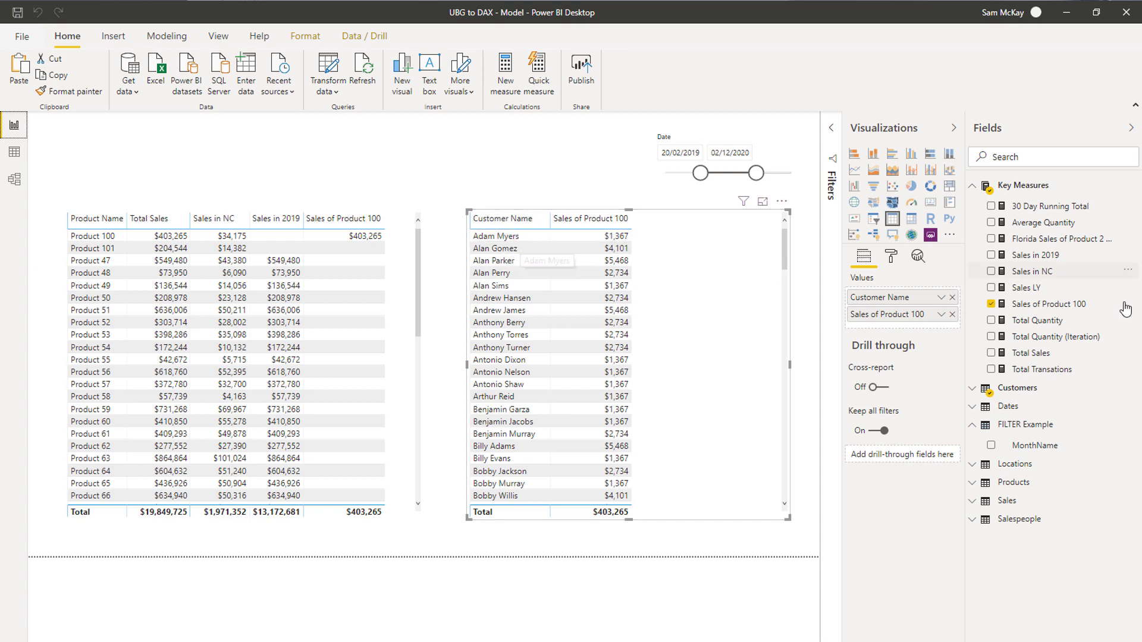
pyautogui.moveTo(1032, 353); pyautogui.dragTo(929, 315)
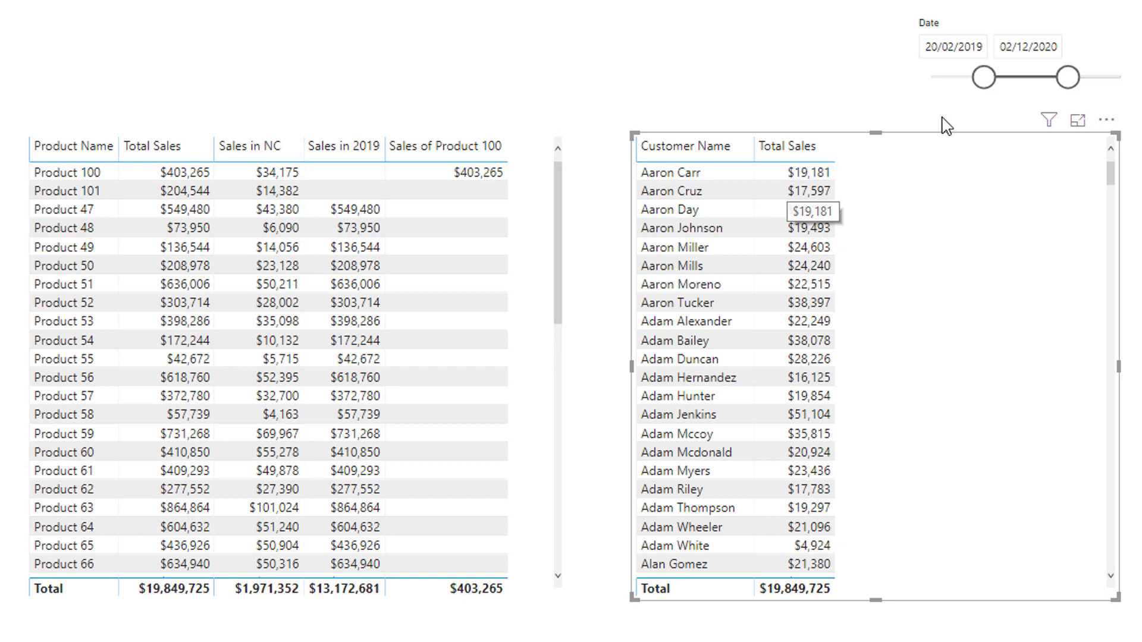
pyautogui.moveTo(976, 80); pyautogui.dragTo(951, 89)
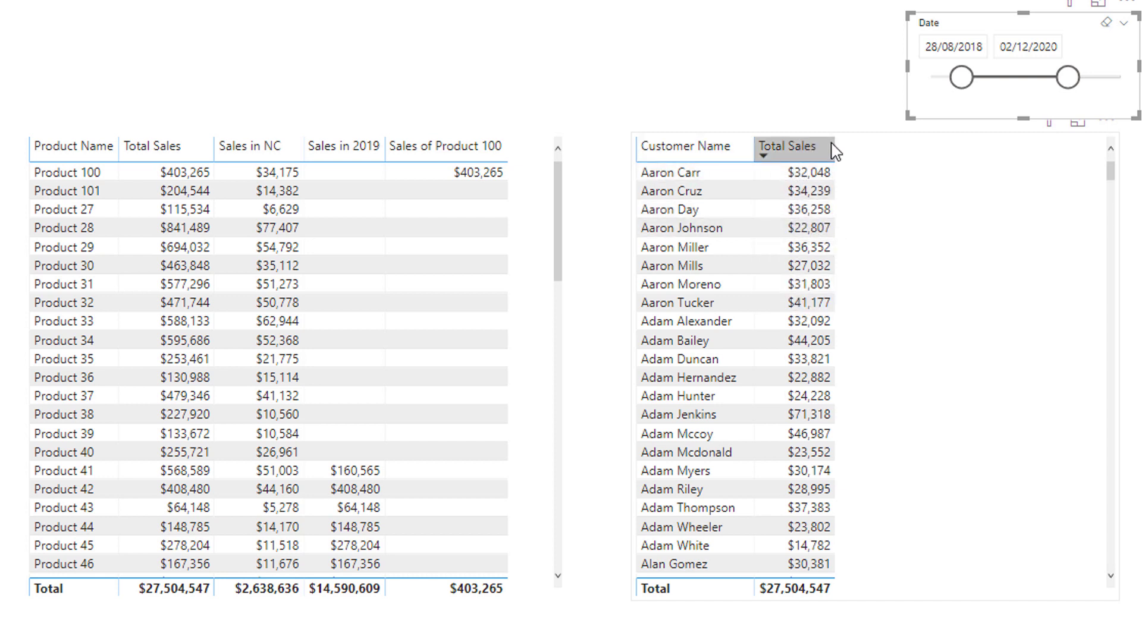
pyautogui.moveTo(835, 146)
pyautogui.mouseDown()
pyautogui.moveTo(850, 146)
pyautogui.moveTo(841, 151)
pyautogui.mouseUp()
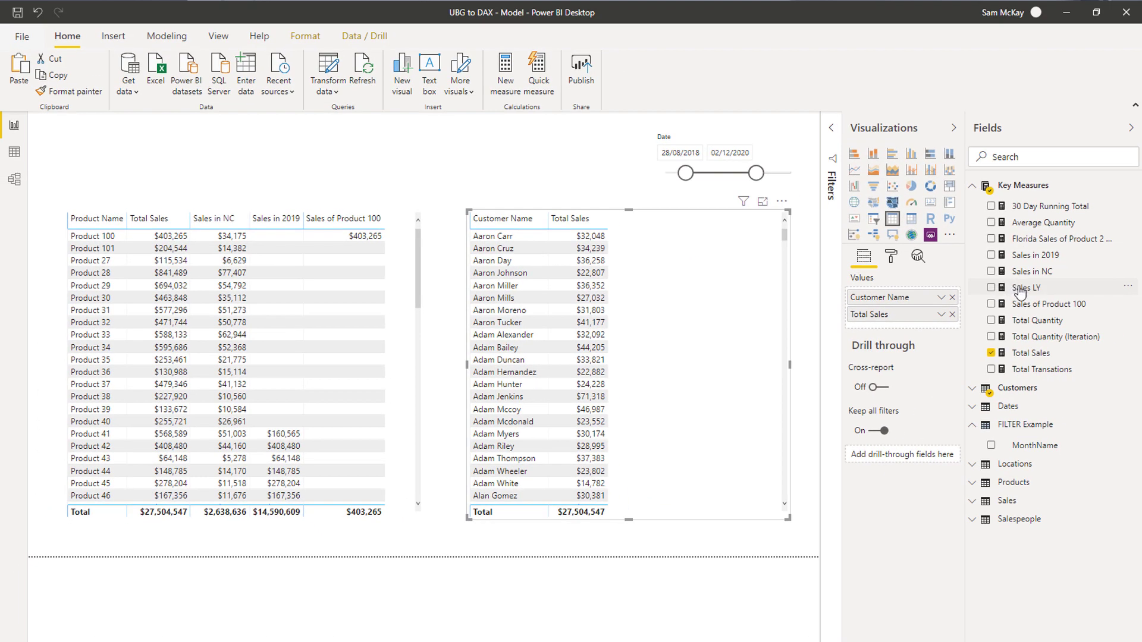
# - Create a new measure named Average Monthly Sales in the Key Measures table, with its formula starting on a second line
pyautogui.click(1020, 291)
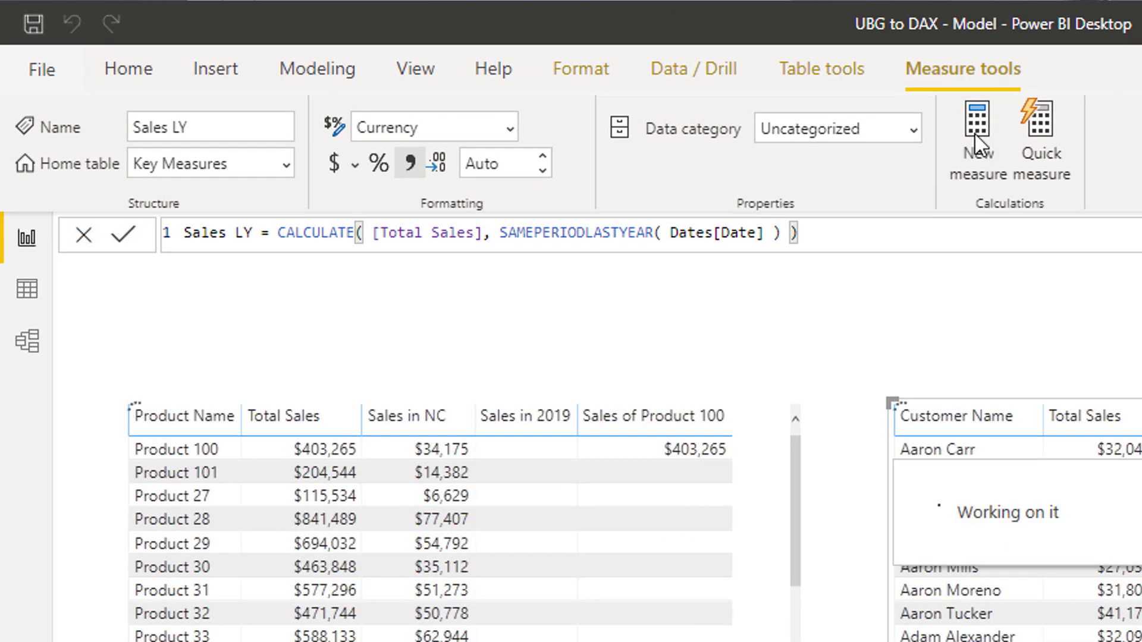
pyautogui.click(979, 146)
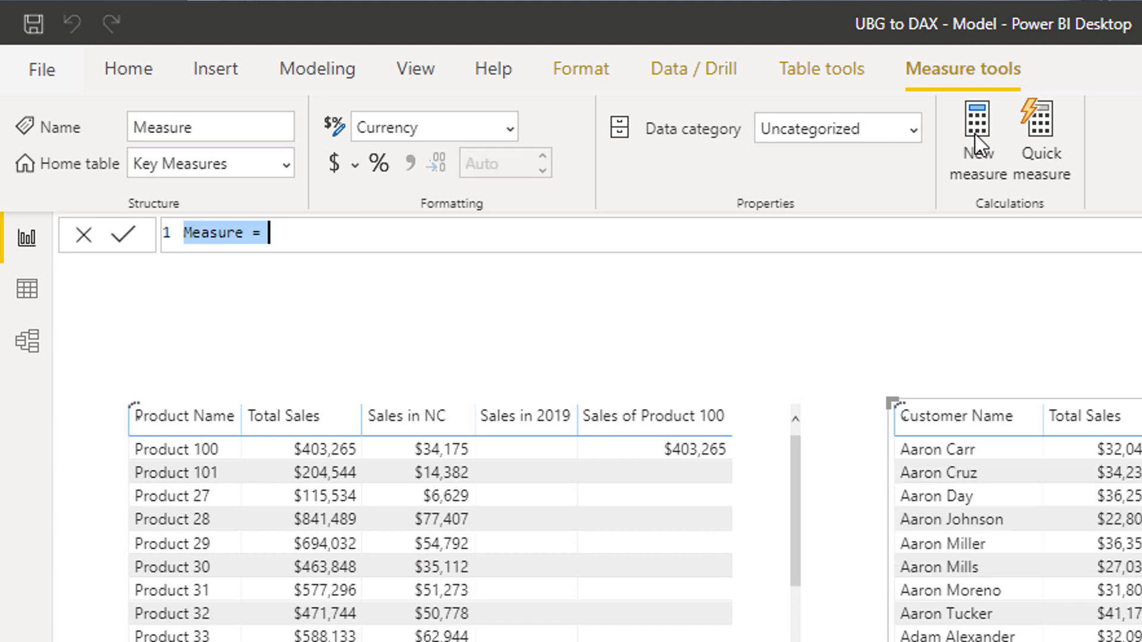
pyautogui.write('Average')
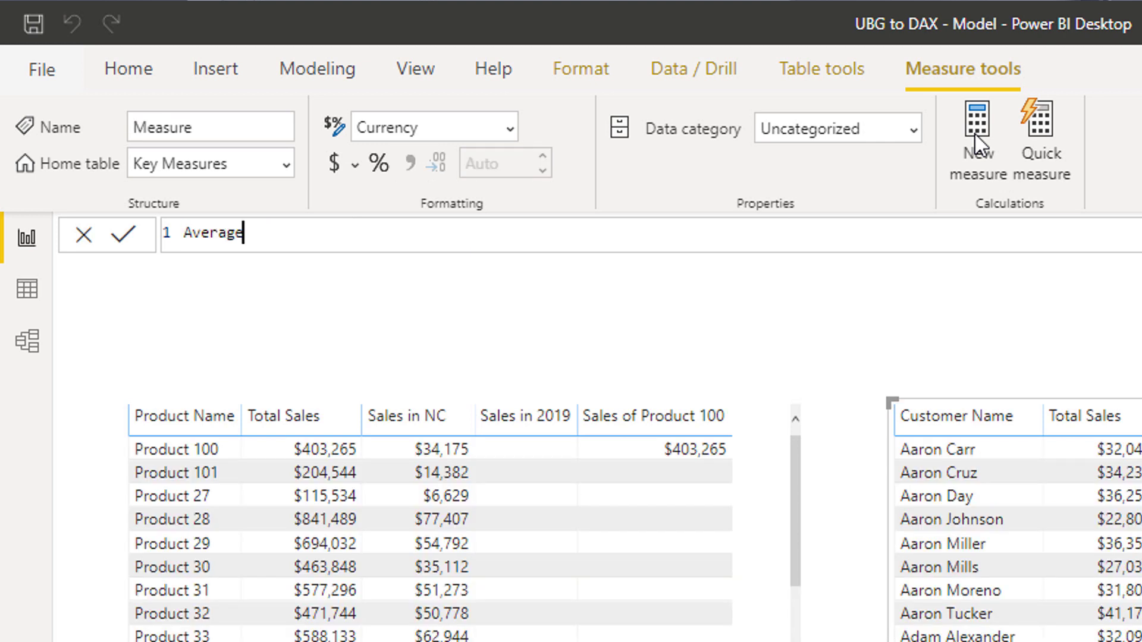
pyautogui.write(' Monthly Sales =')
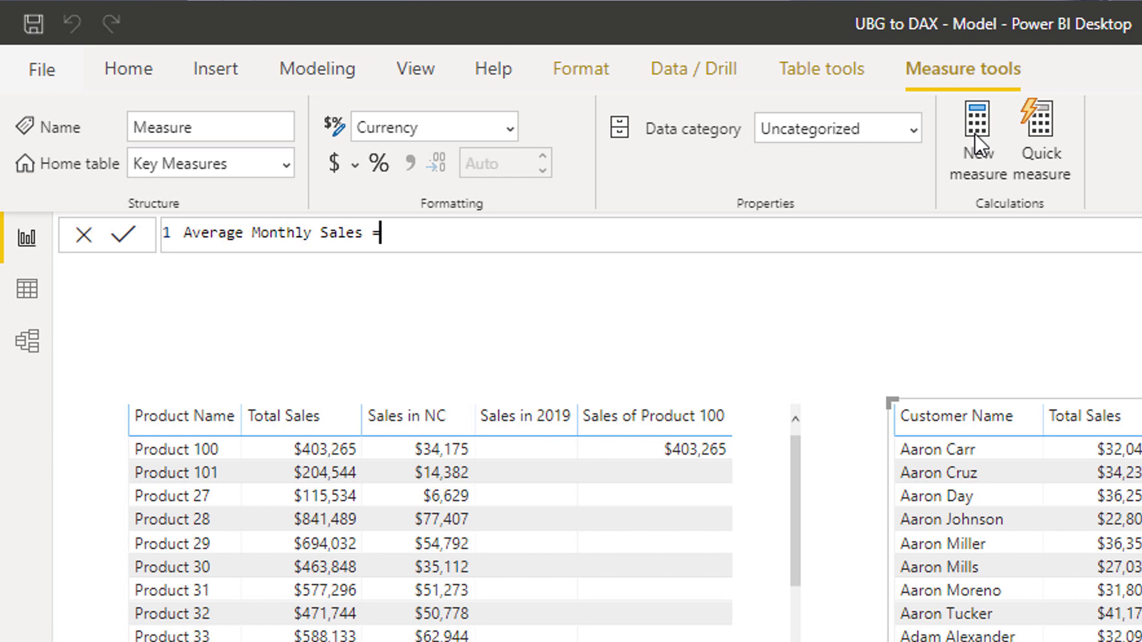
pyautogui.hotkey('shift', 'Return')
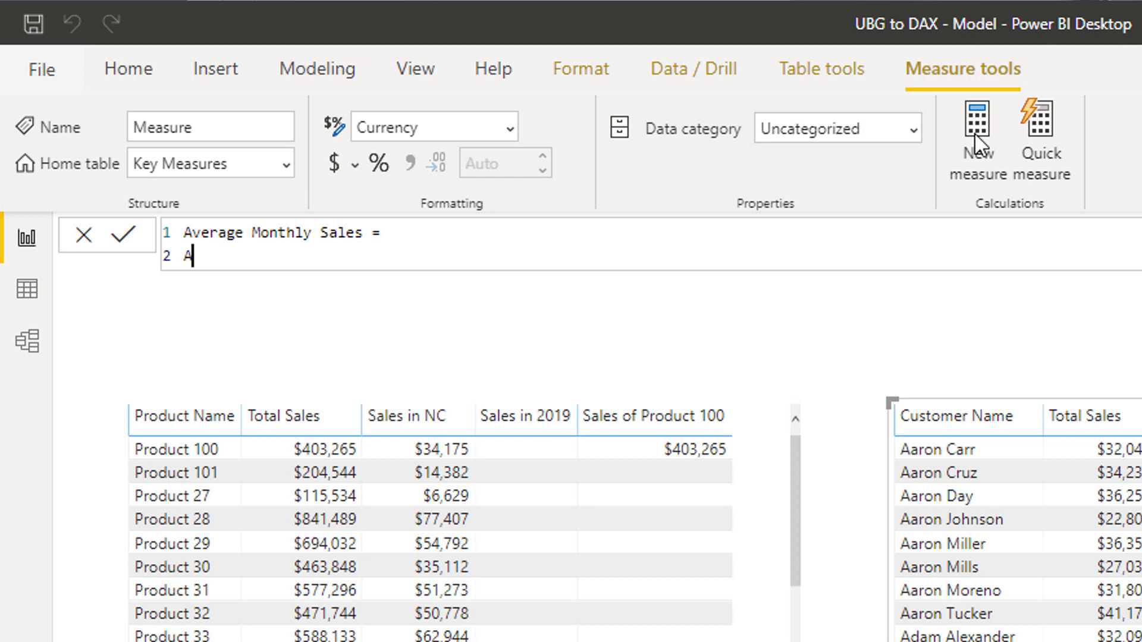
# - Start the Average Monthly Sales formula with the AVERAGEX function
pyautogui.write('VER')
pyautogui.press('Down')
pyautogui.press('Down')
pyautogui.press('Down')
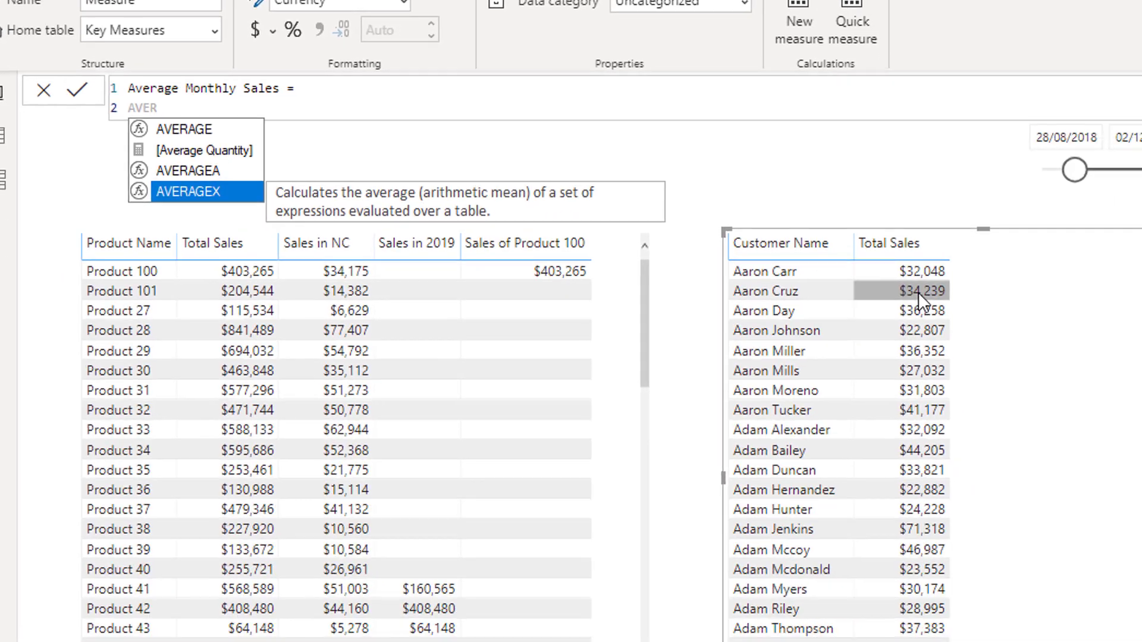
pyautogui.press('Tab')
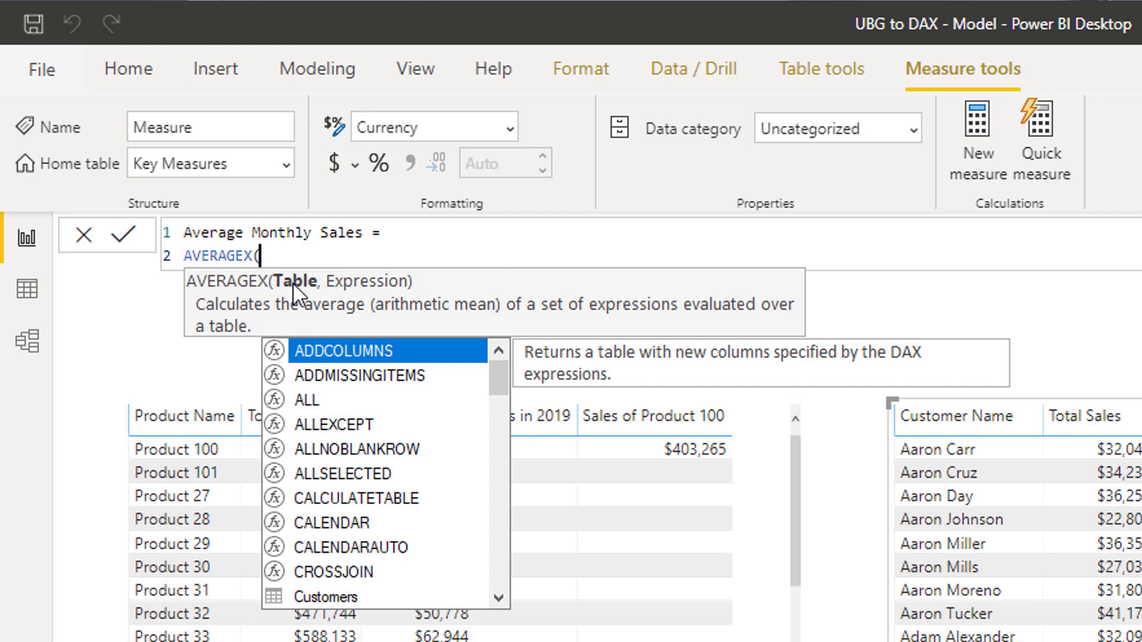
# - Enter VALUES( Dates[MonthInCalendar] ) as the table argument of AVERAGEX
pyautogui.write('VALUES')
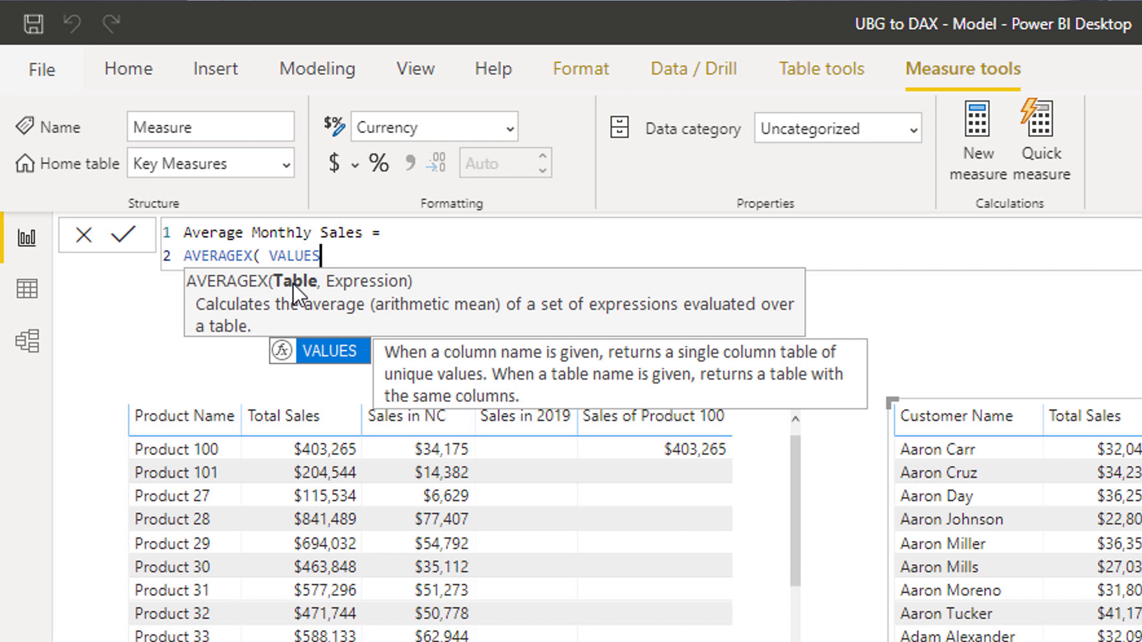
pyautogui.write('(')
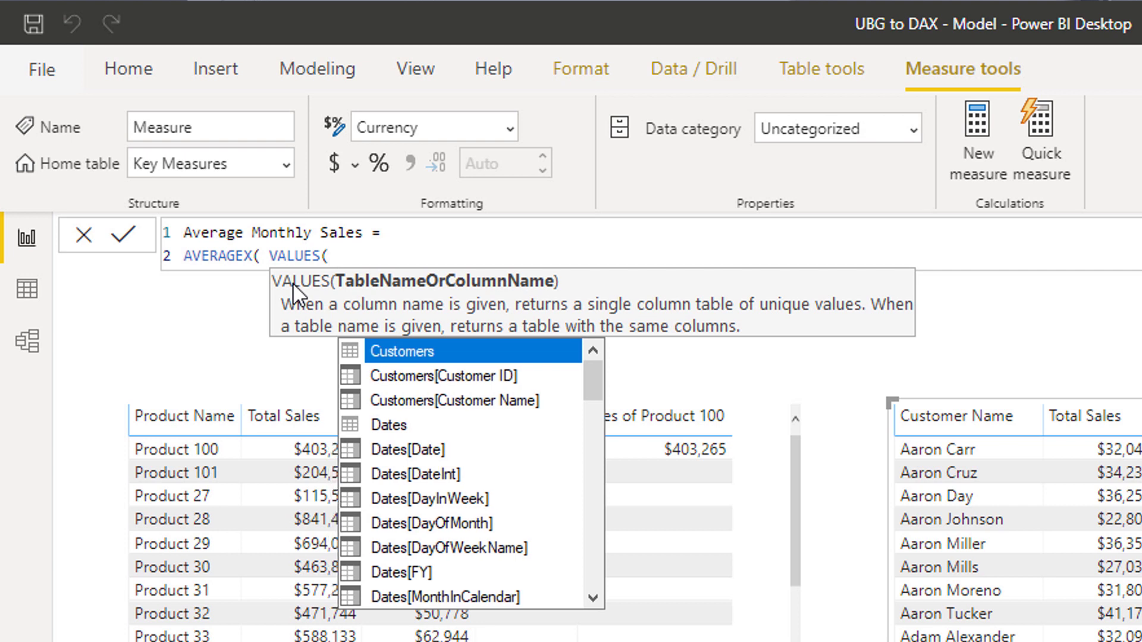
pyautogui.write(' Month')
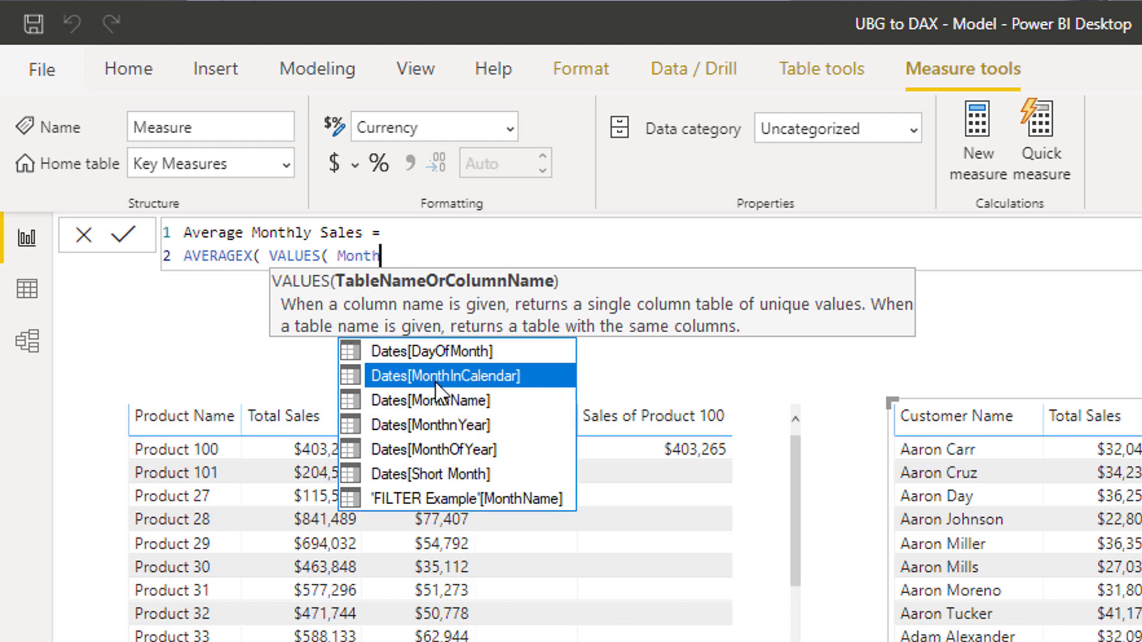
pyautogui.click(483, 384)
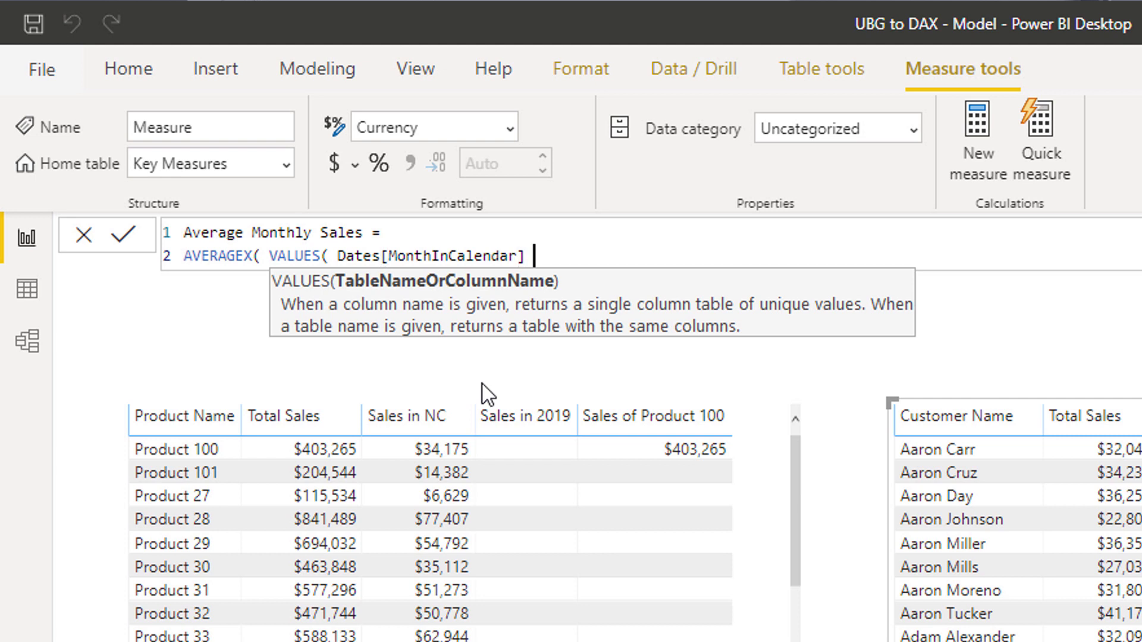
pyautogui.write(')')
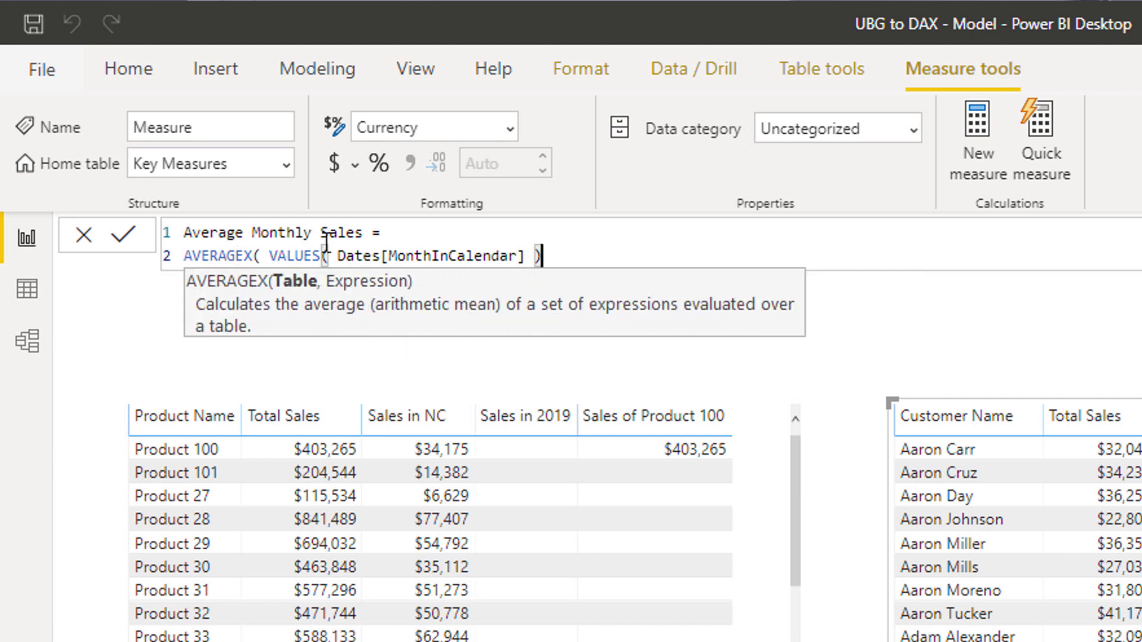
# - Complete the Average Monthly Sales formula with [Total Sales] as the AVERAGEX expression and commit the measure
pyautogui.moveTo(272, 251); pyautogui.dragTo(564, 257)
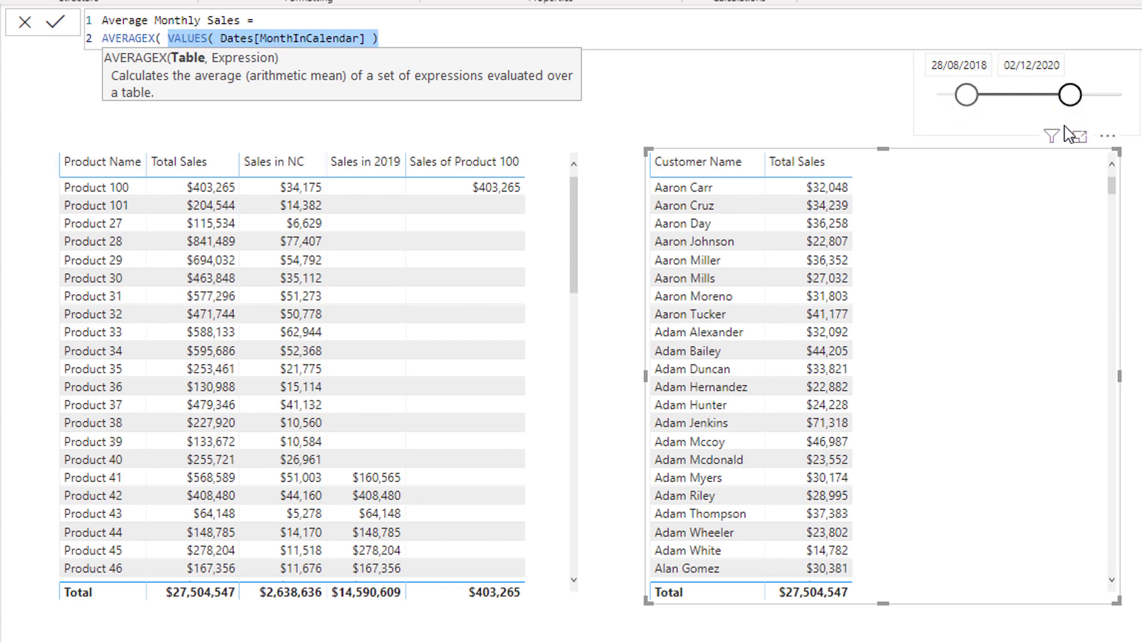
pyautogui.click(405, 38)
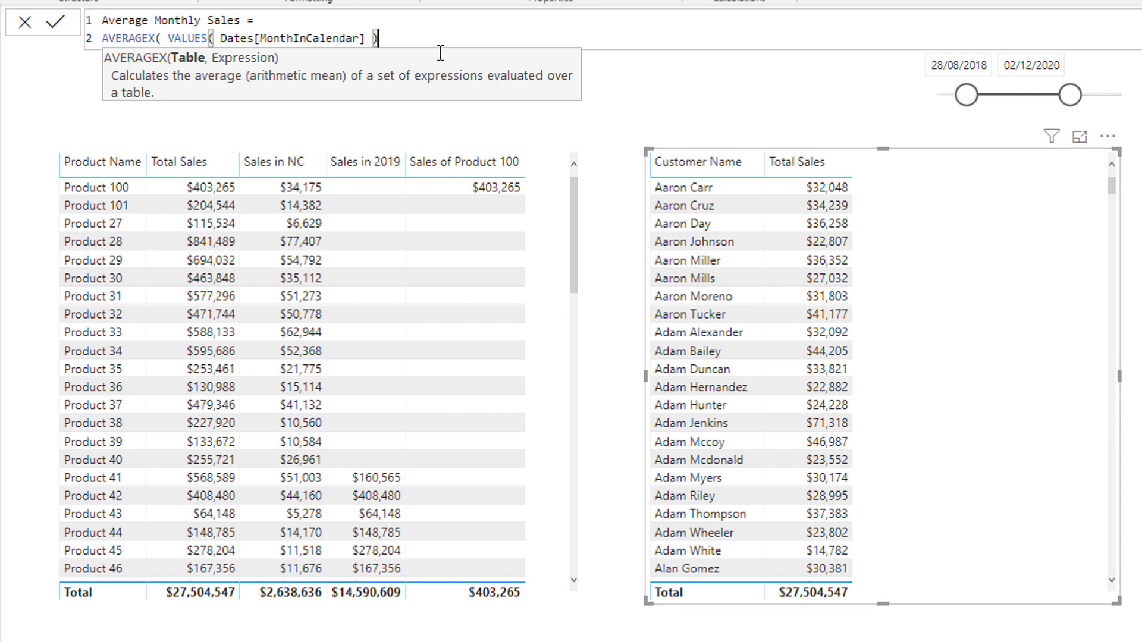
pyautogui.write(', ')
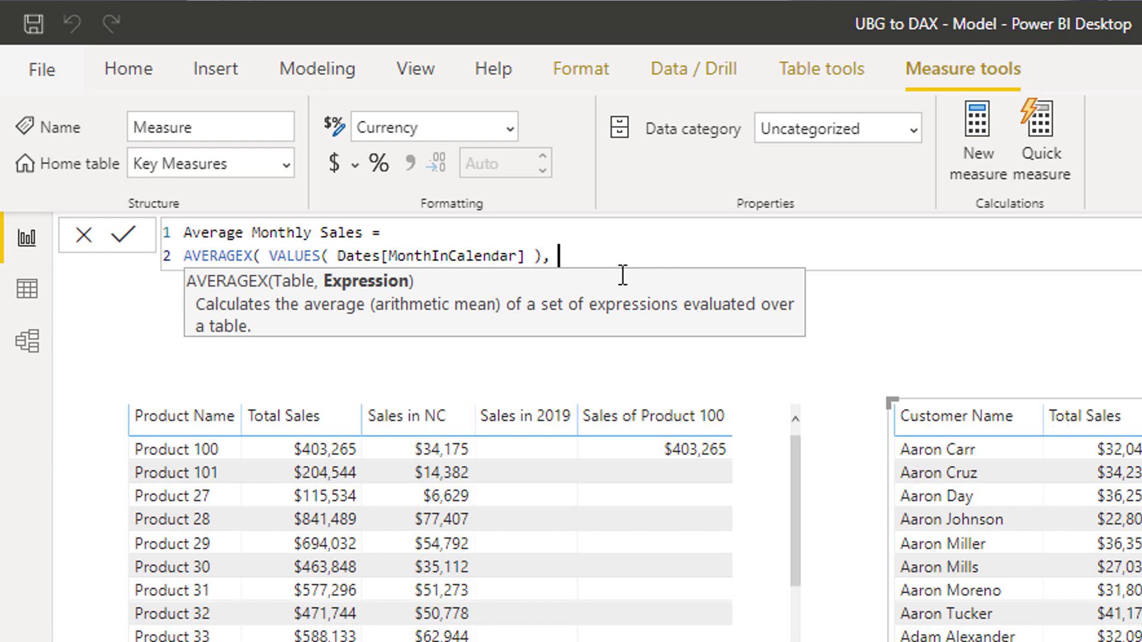
pyautogui.write('[Total')
pyautogui.press('Down')
pyautogui.press('Down')
pyautogui.press('Tab')
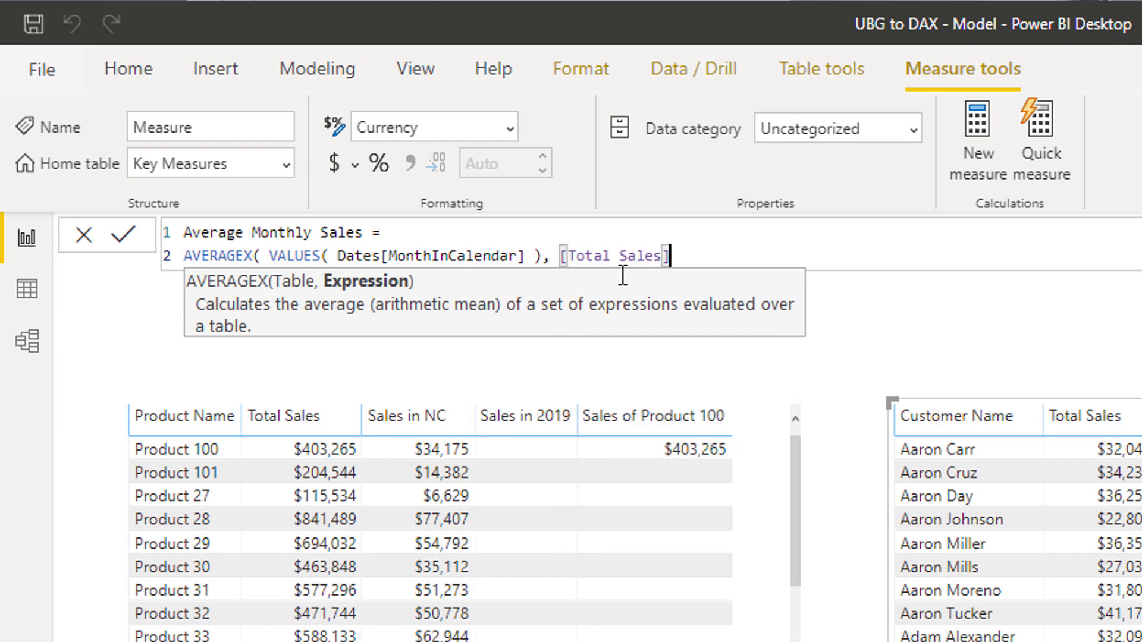
pyautogui.write(')')
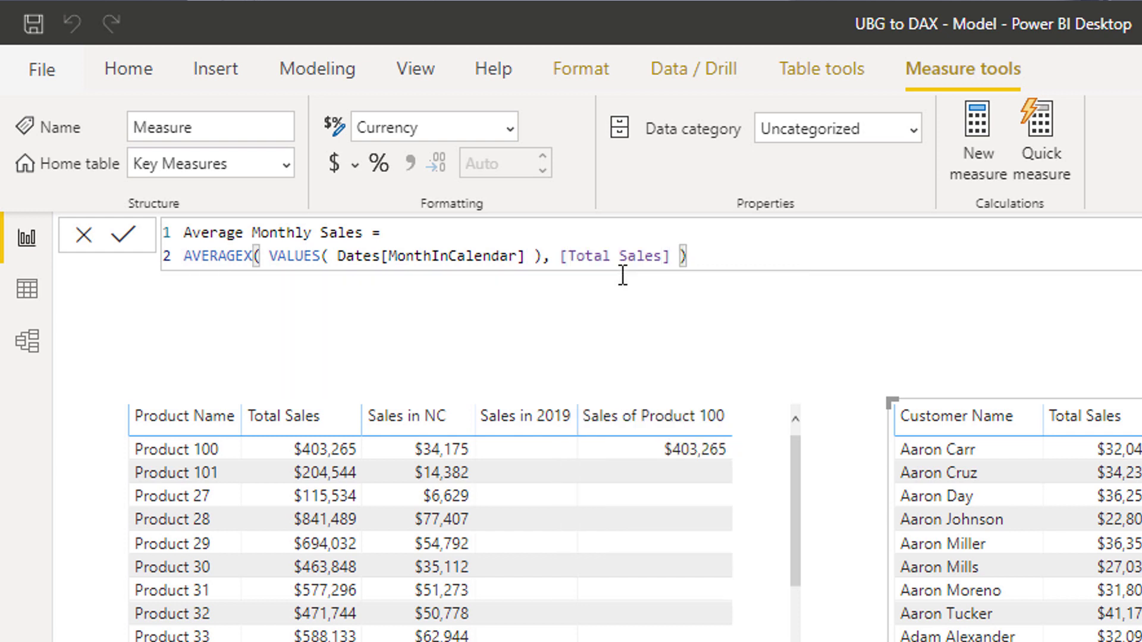
pyautogui.press('Return')
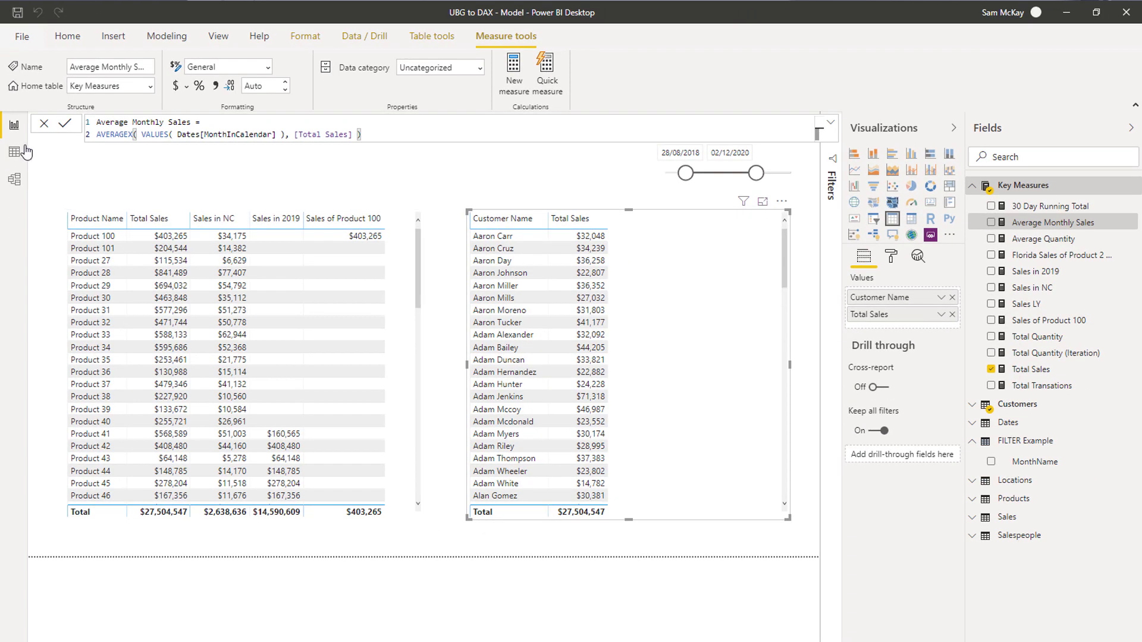
# - Rename the MonthInCalendar column in the Dates table to Month & Year and sort it by MonthnYear
pyautogui.click(18, 188)
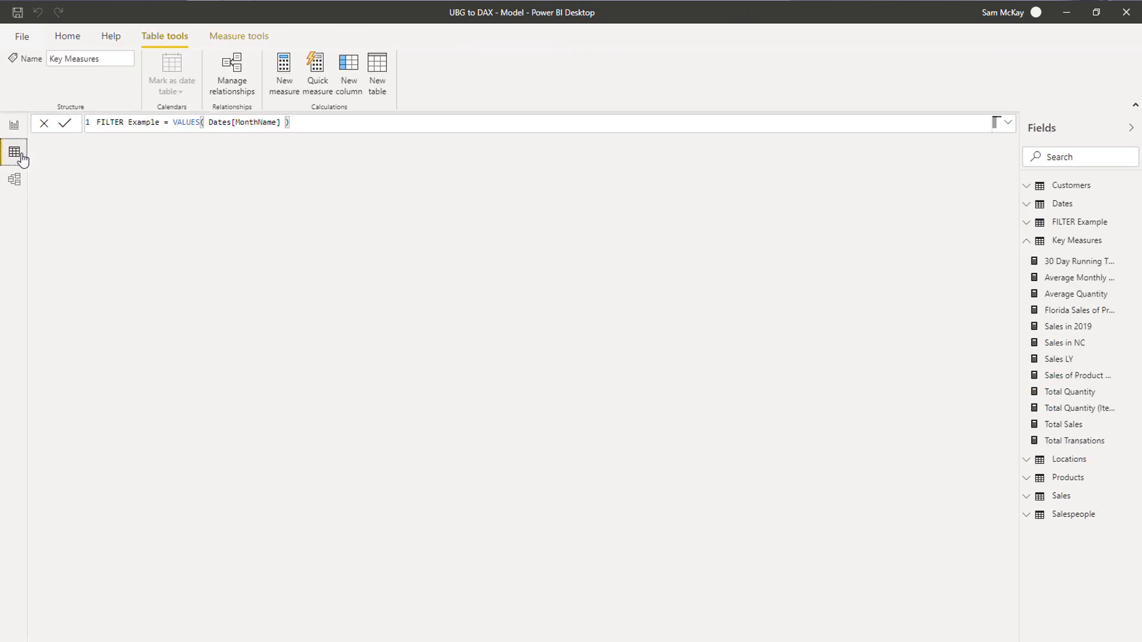
pyautogui.click(1027, 241)
pyautogui.click(1065, 204)
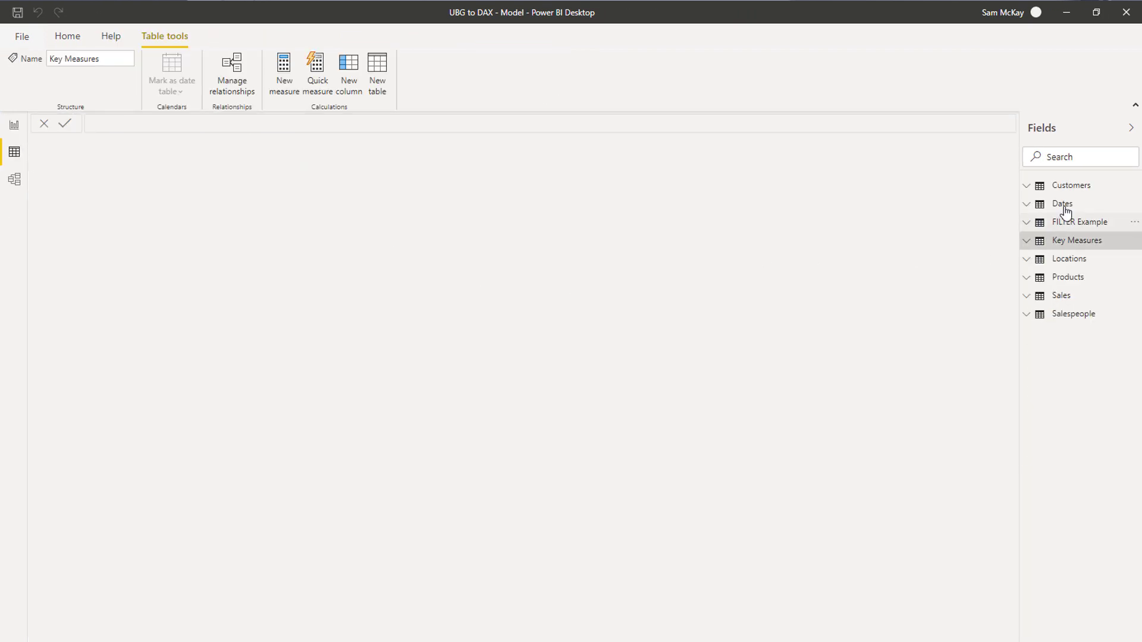
pyautogui.click(447, 146)
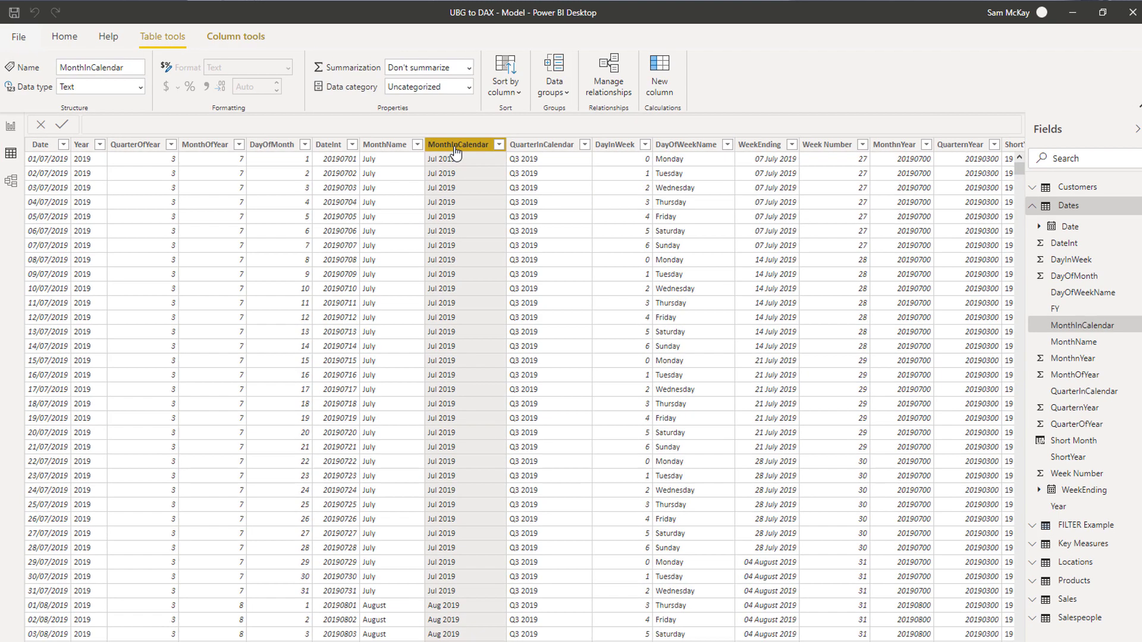
pyautogui.doubleClick(455, 146)
pyautogui.write('Month')
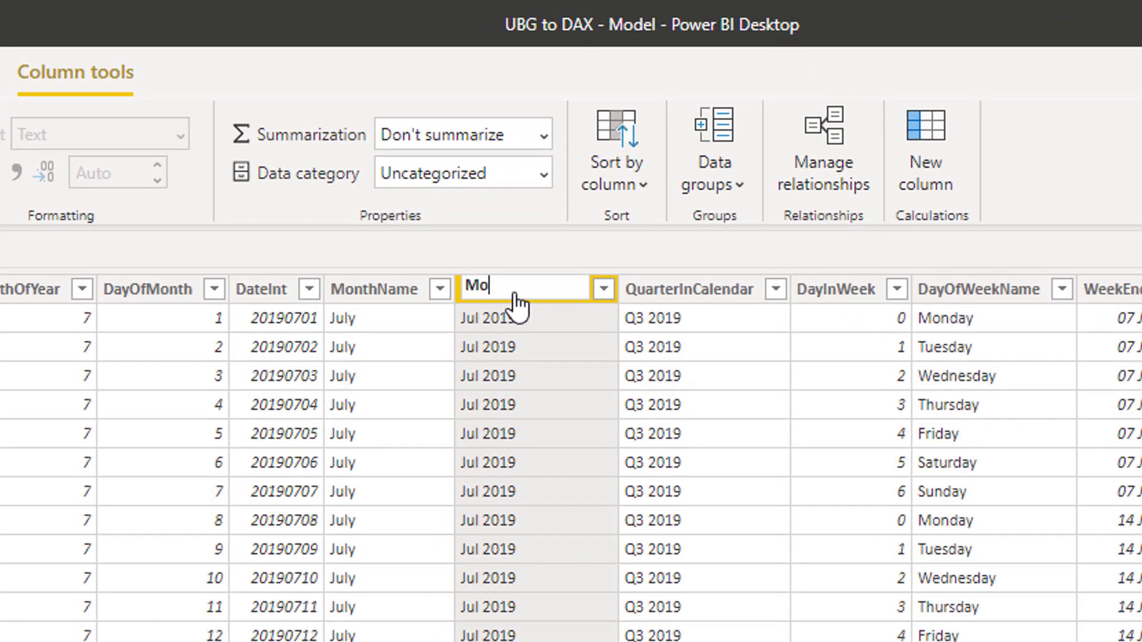
pyautogui.write(' & Year')
pyautogui.press('Return')
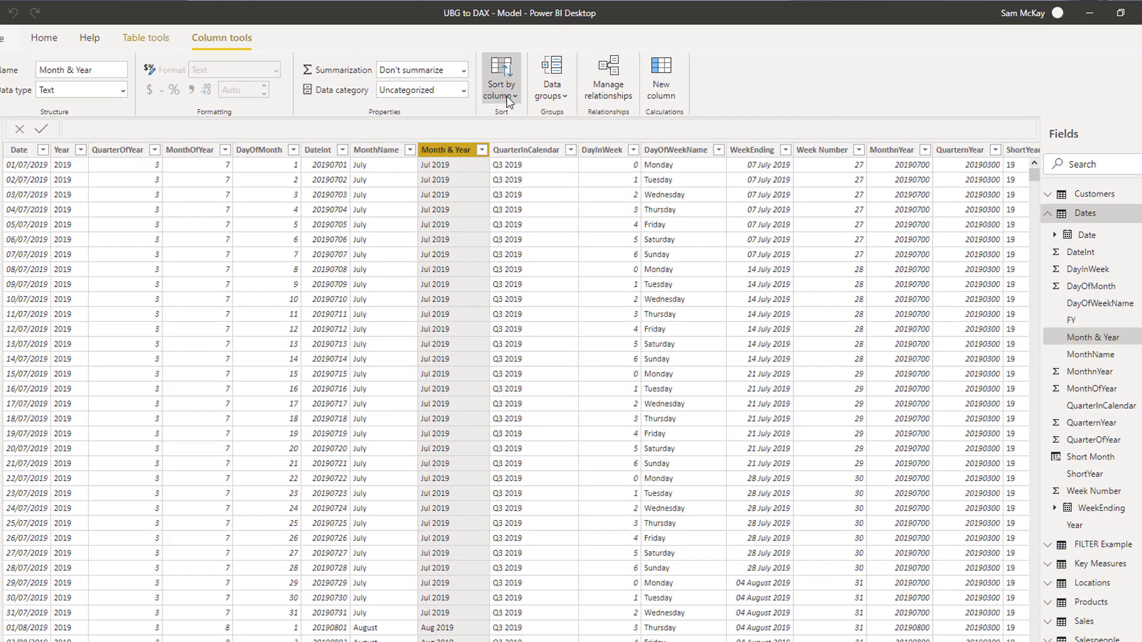
pyautogui.click(503, 87)
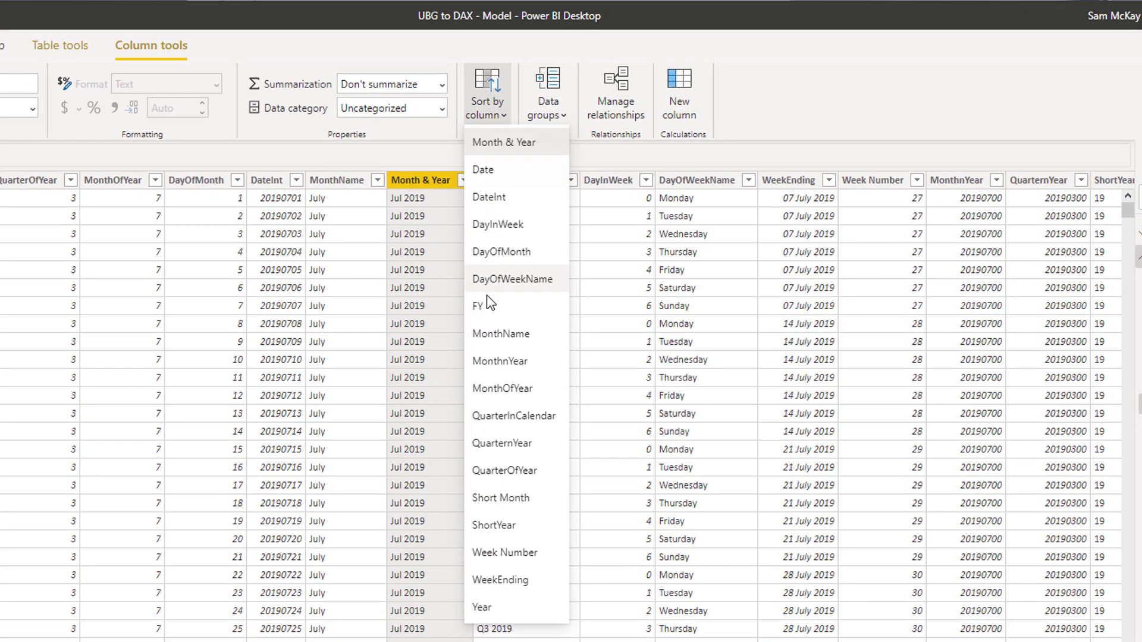
pyautogui.click(504, 361)
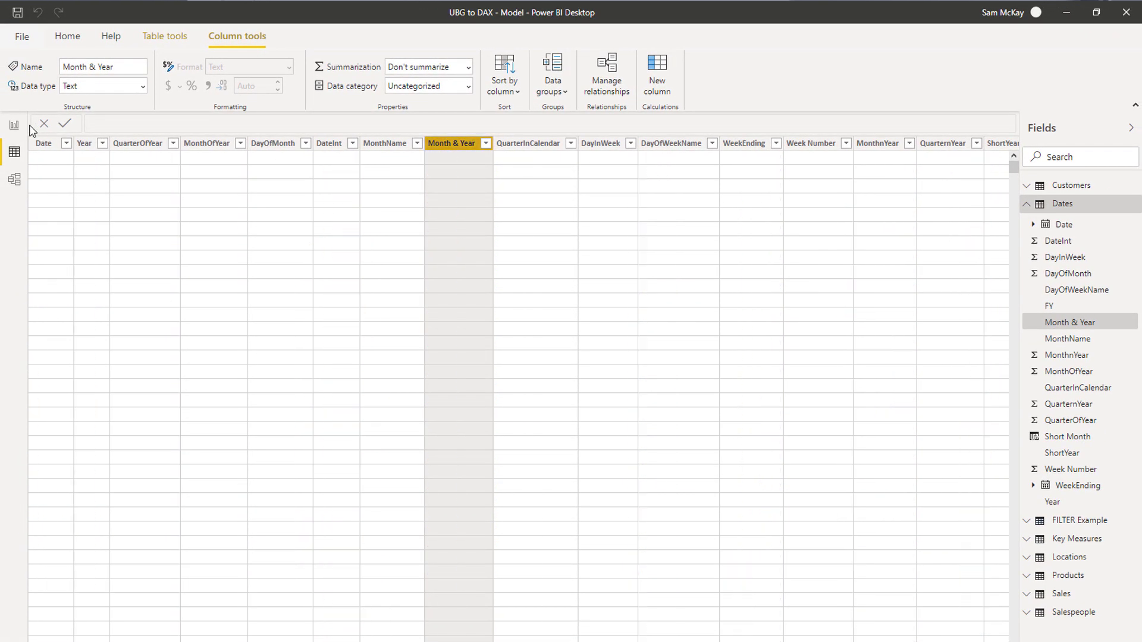
# - Add the Average Monthly Sales measure as a column in the report's customer table
pyautogui.click(14, 125)
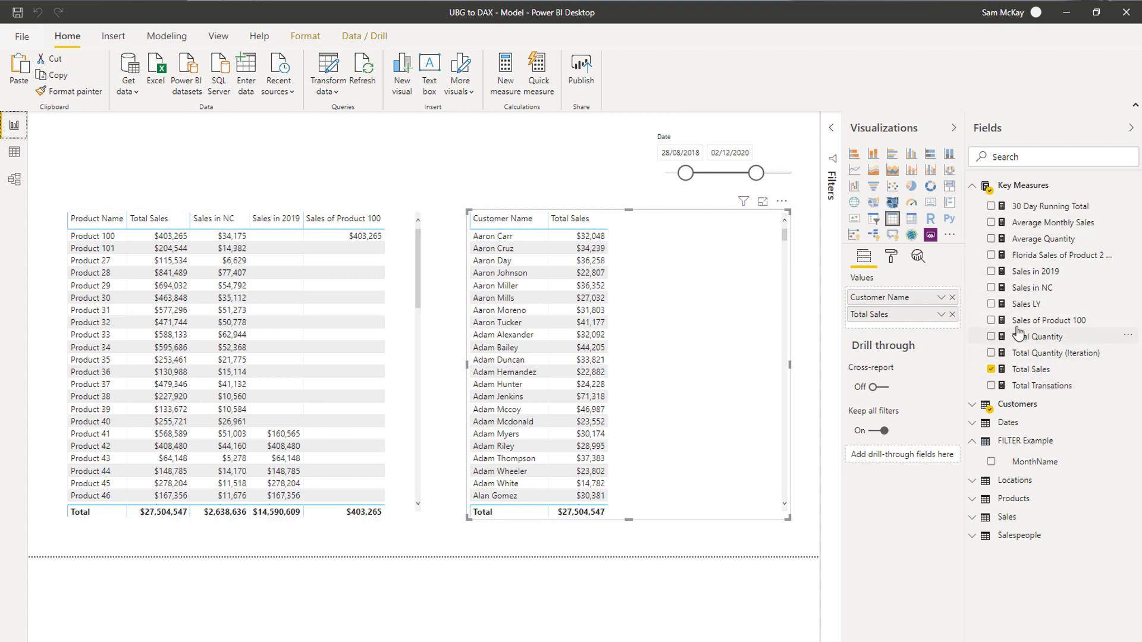
pyautogui.moveTo(1034, 230); pyautogui.dragTo(706, 311)
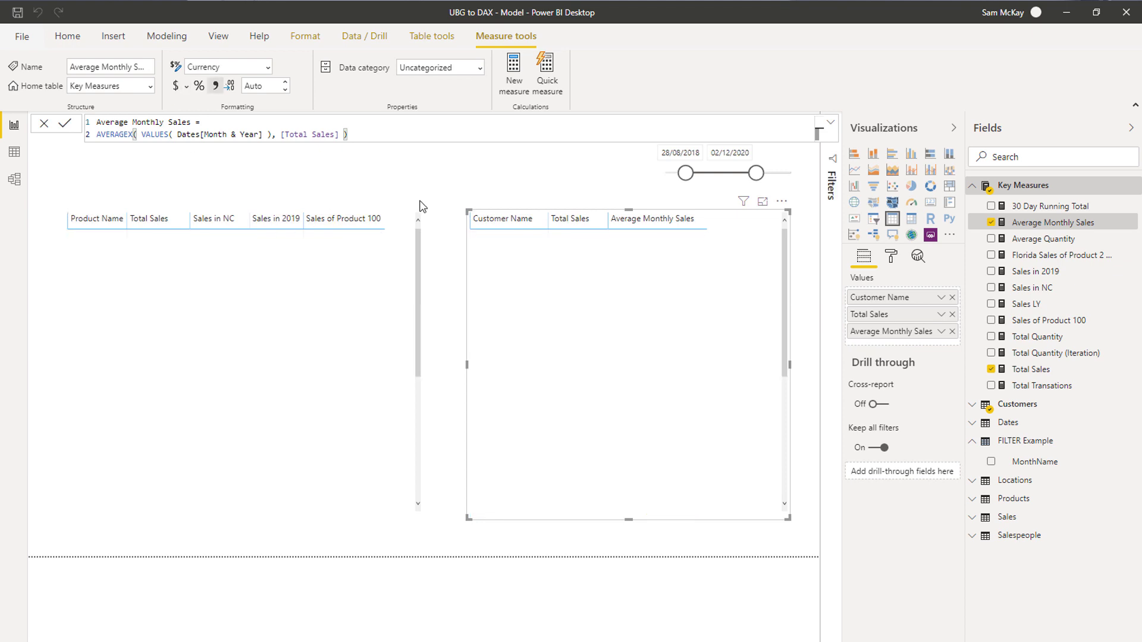
# - Try to format the Average Monthly Sales measure as dollar currency with 0 decimal places
pyautogui.click(255, 85)
pyautogui.write('2')
pyautogui.press('Return')
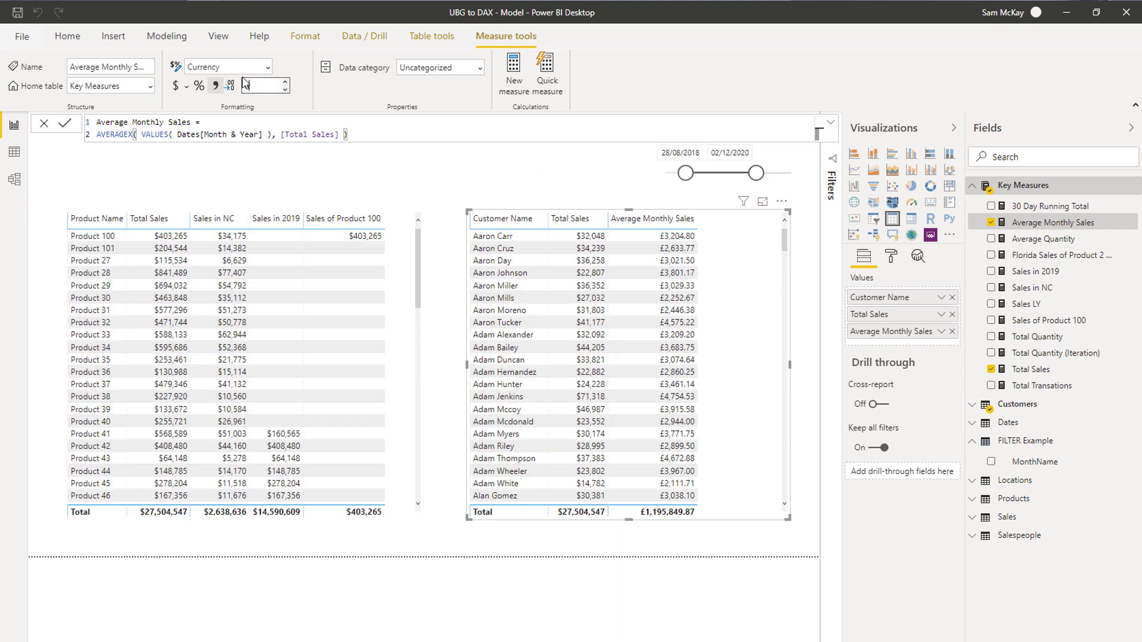
pyautogui.click(175, 85)
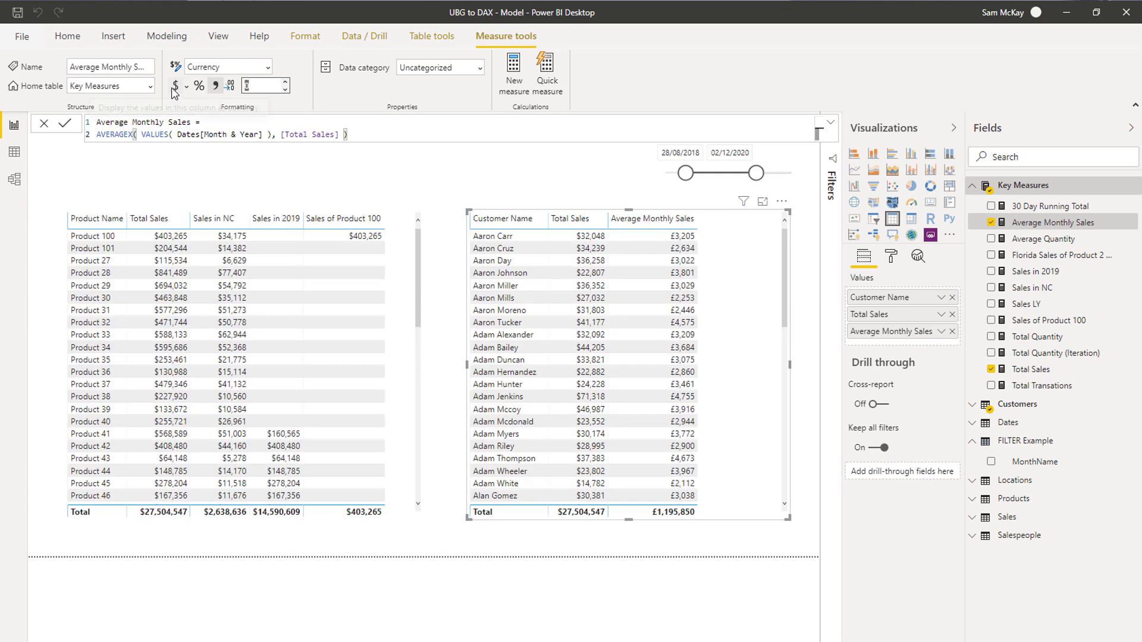
pyautogui.click(175, 87)
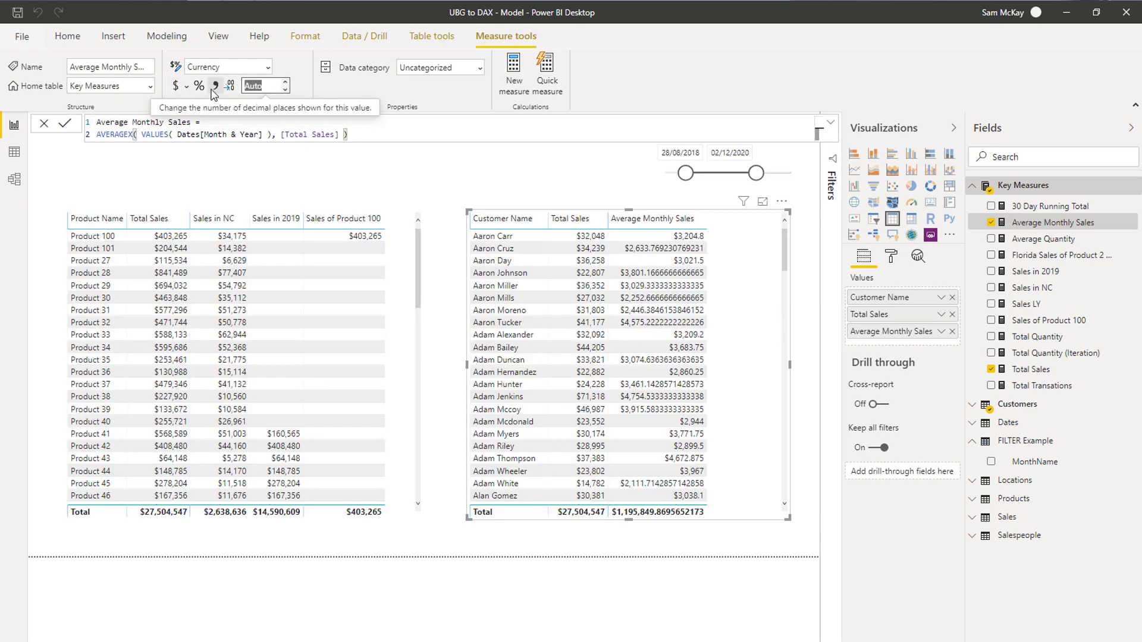
pyautogui.write('0')
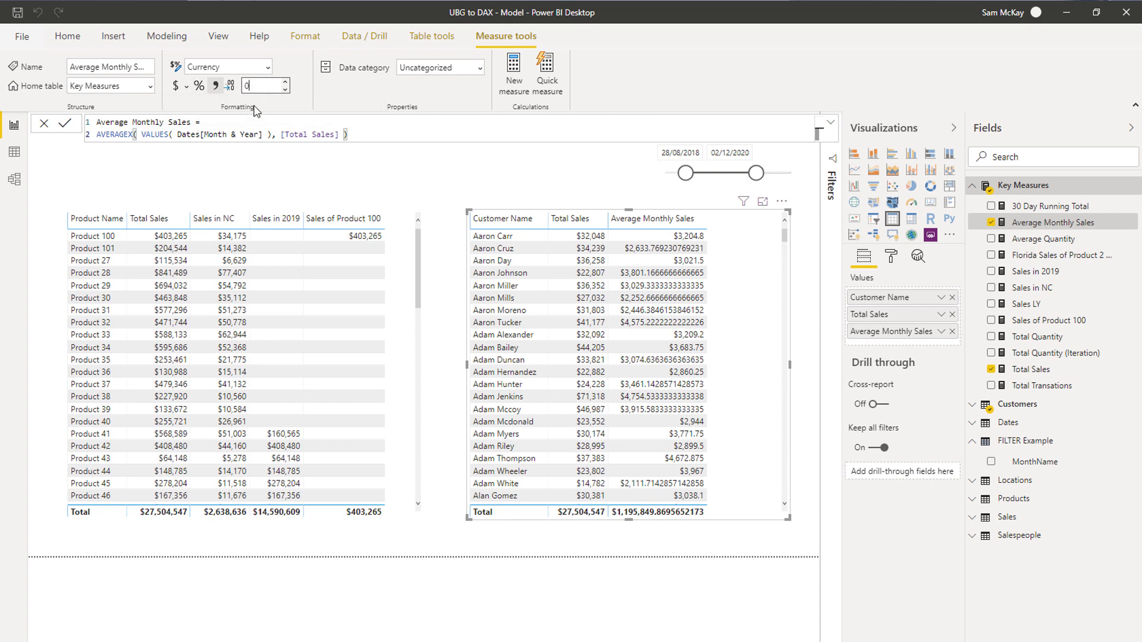
pyautogui.click(308, 158)
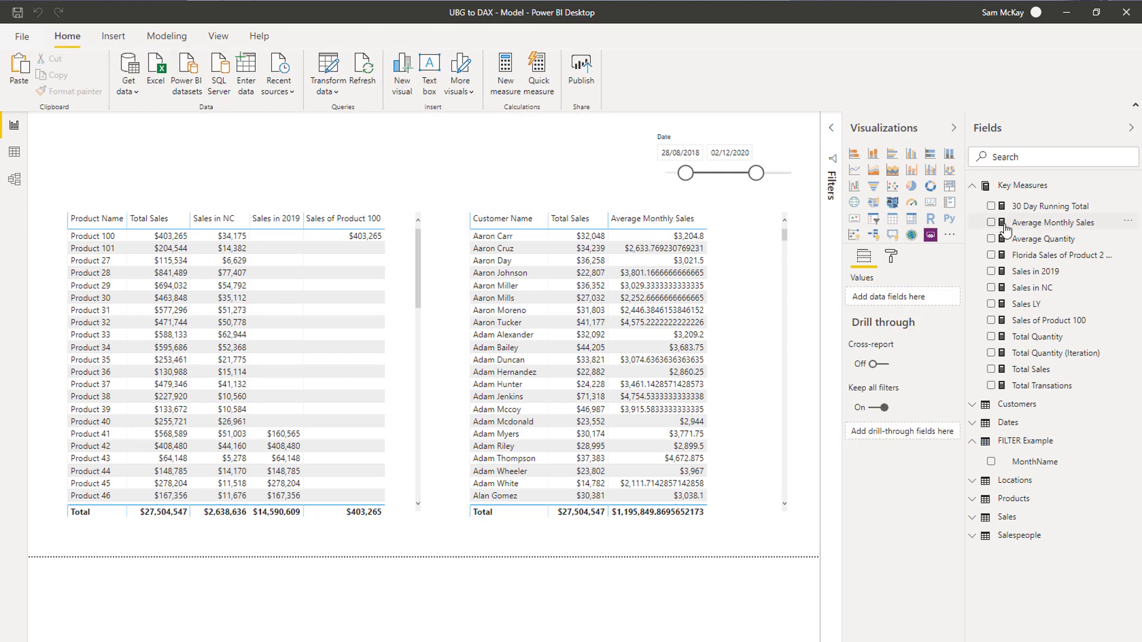
# - Format the Average Monthly Sales measure as a decimal number with 2 decimal places
pyautogui.click(1038, 223)
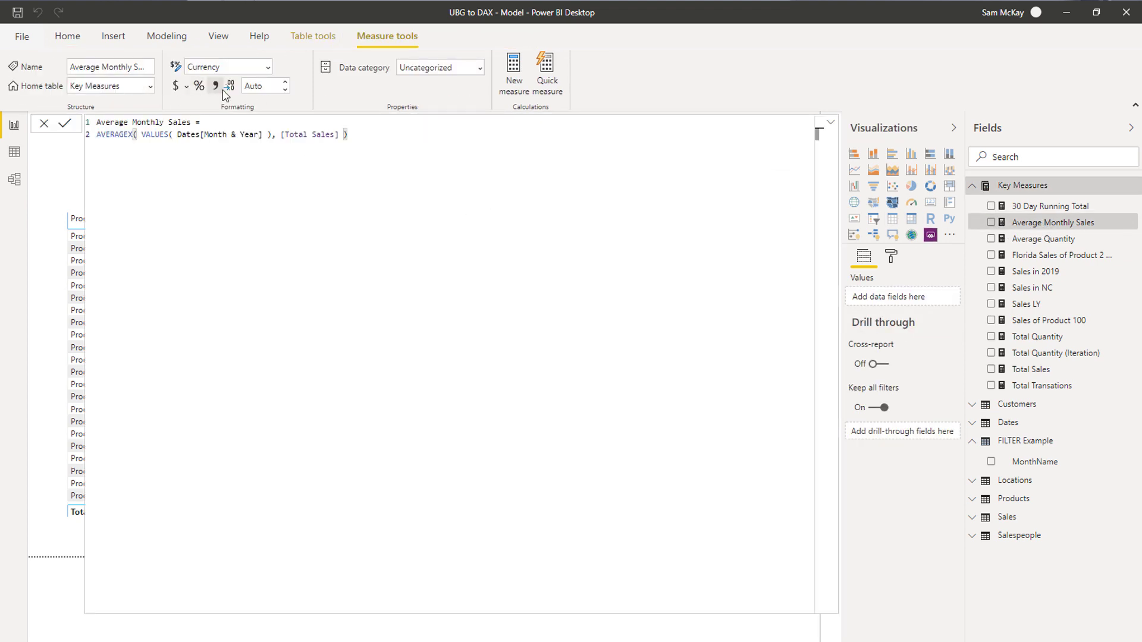
pyautogui.click(187, 87)
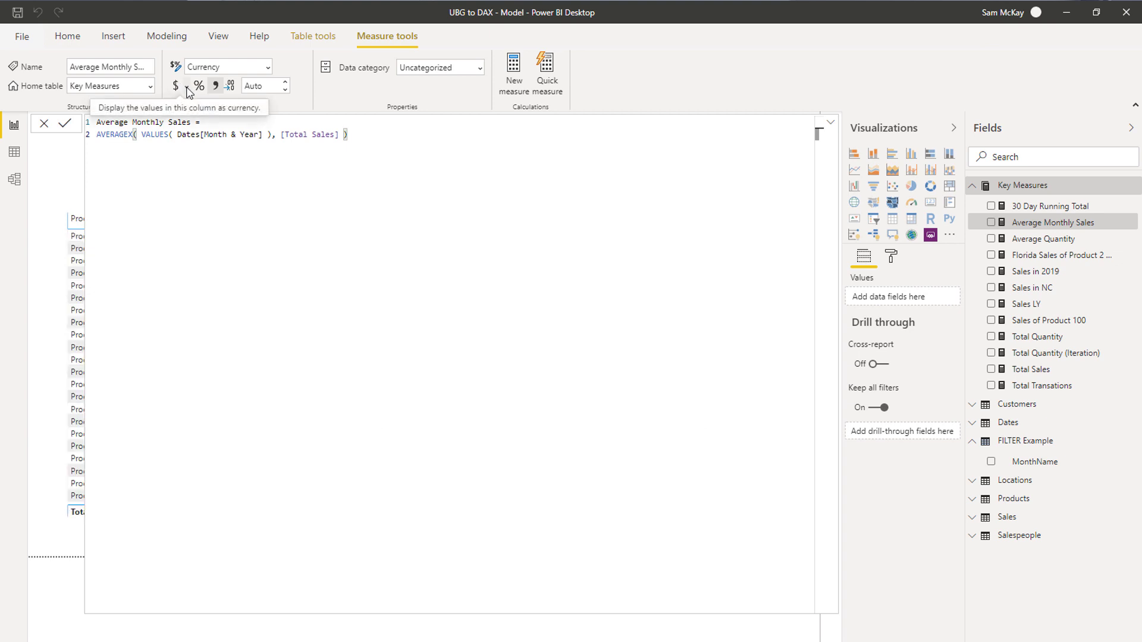
pyautogui.click(185, 86)
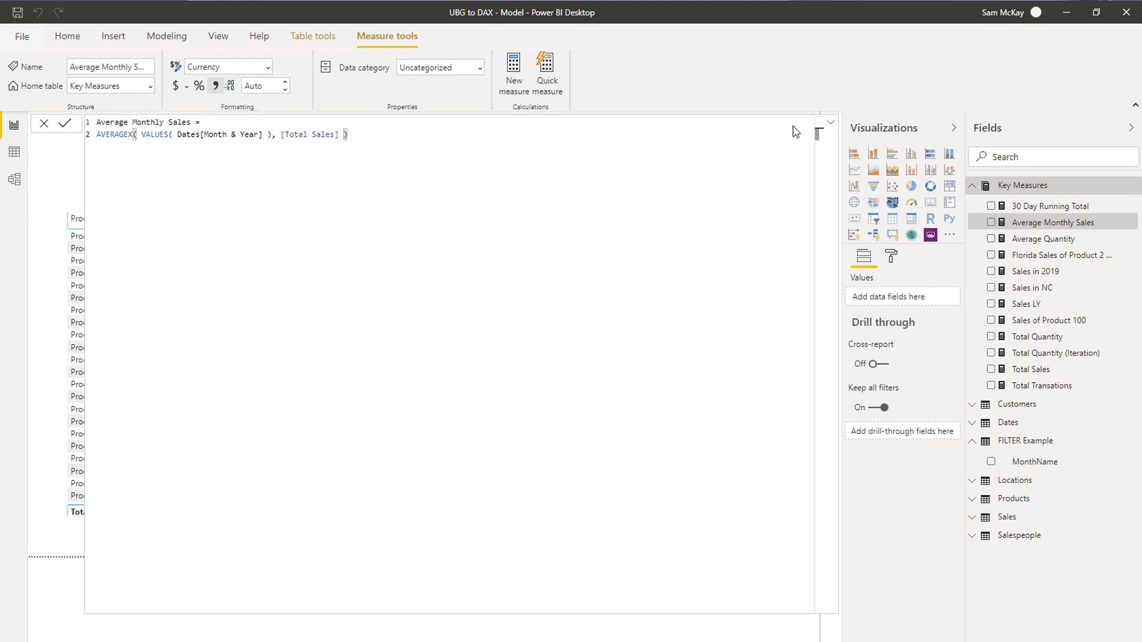
pyautogui.click(830, 124)
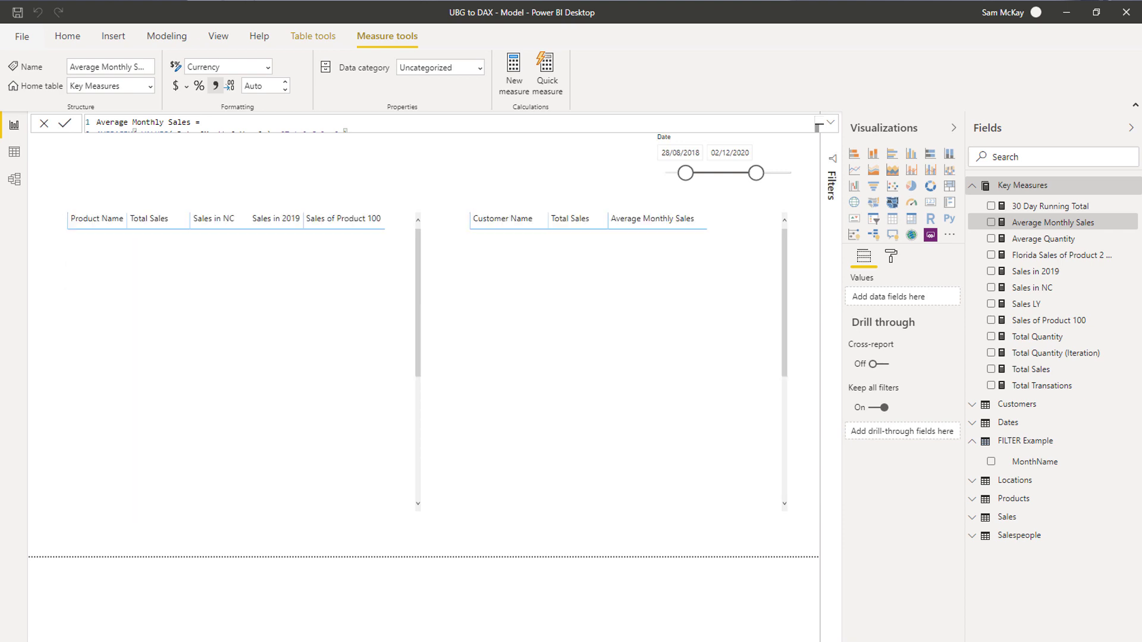
pyautogui.write('2')
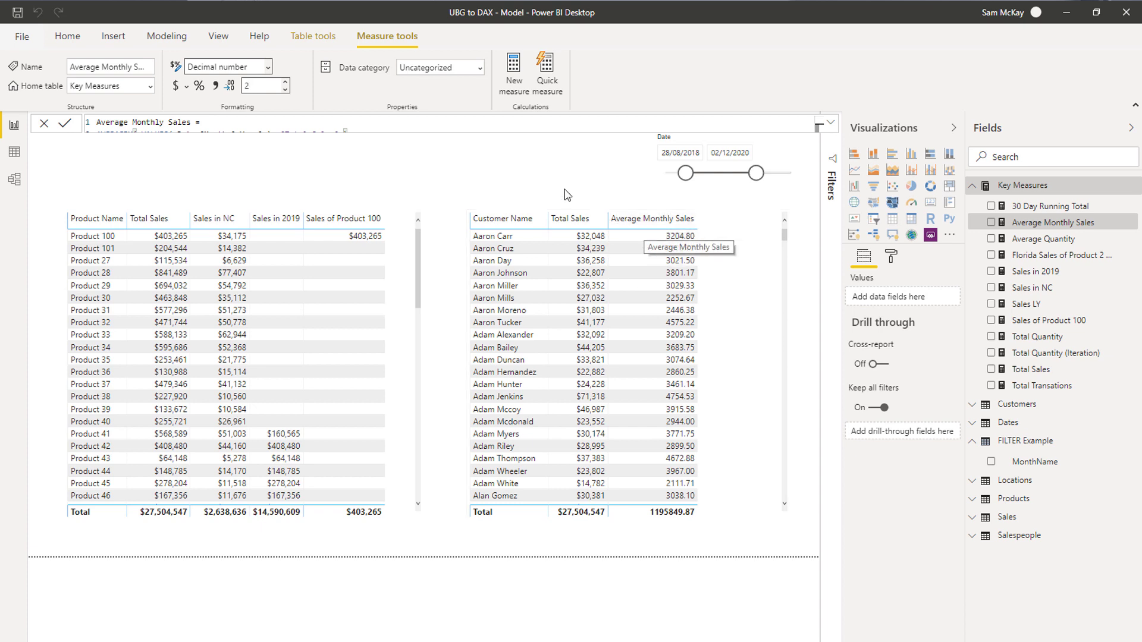
# - Rename the FILTER Example calculated table to VALUES Example in its formula
pyautogui.click(9, 159)
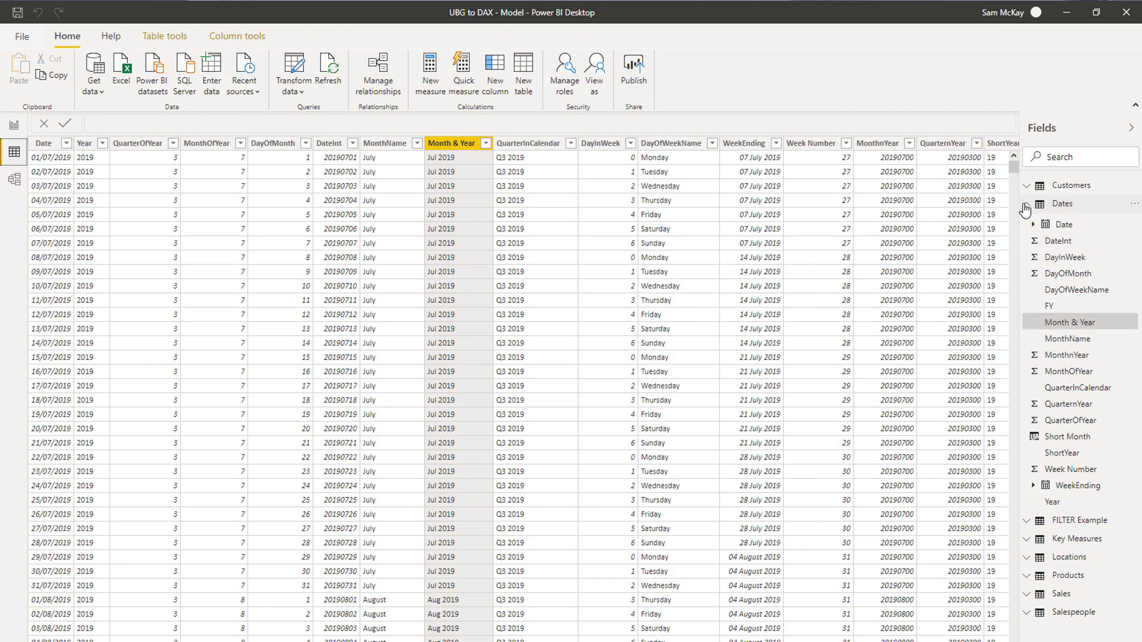
pyautogui.click(1025, 206)
pyautogui.click(1060, 224)
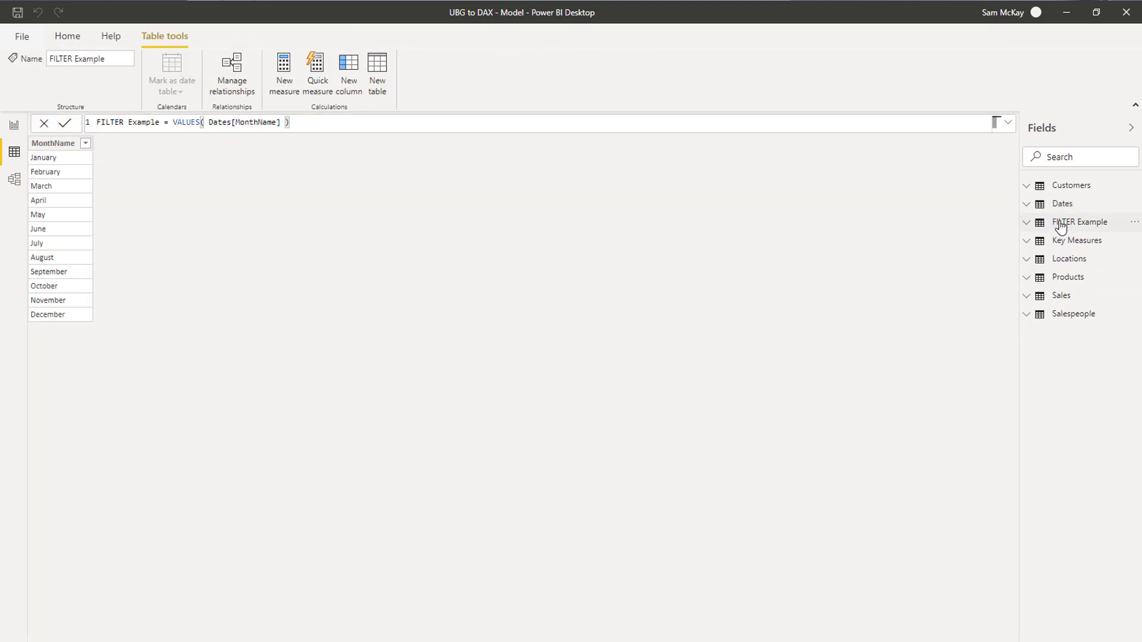
pyautogui.doubleClick(113, 123)
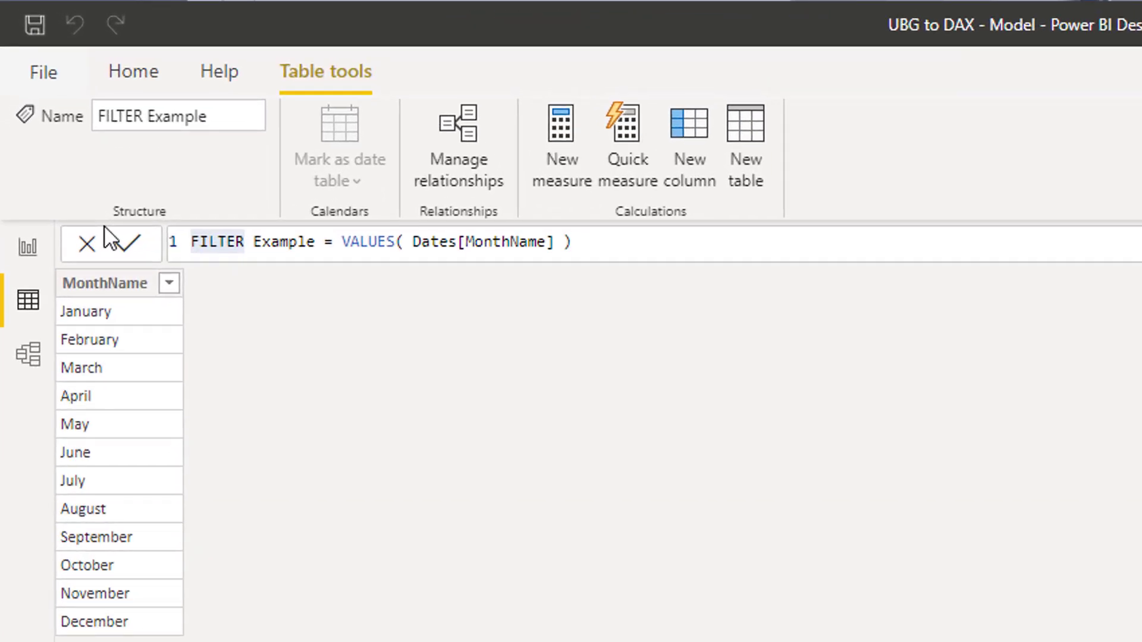
pyautogui.doubleClick(197, 241)
pyautogui.write('VALUES')
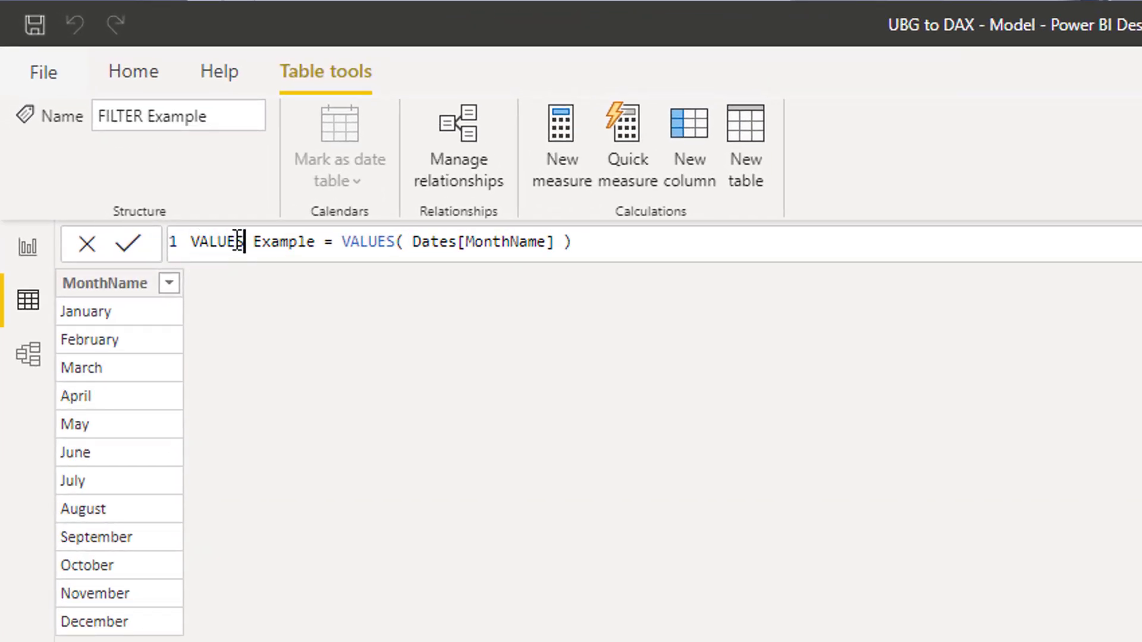
pyautogui.press('Return')
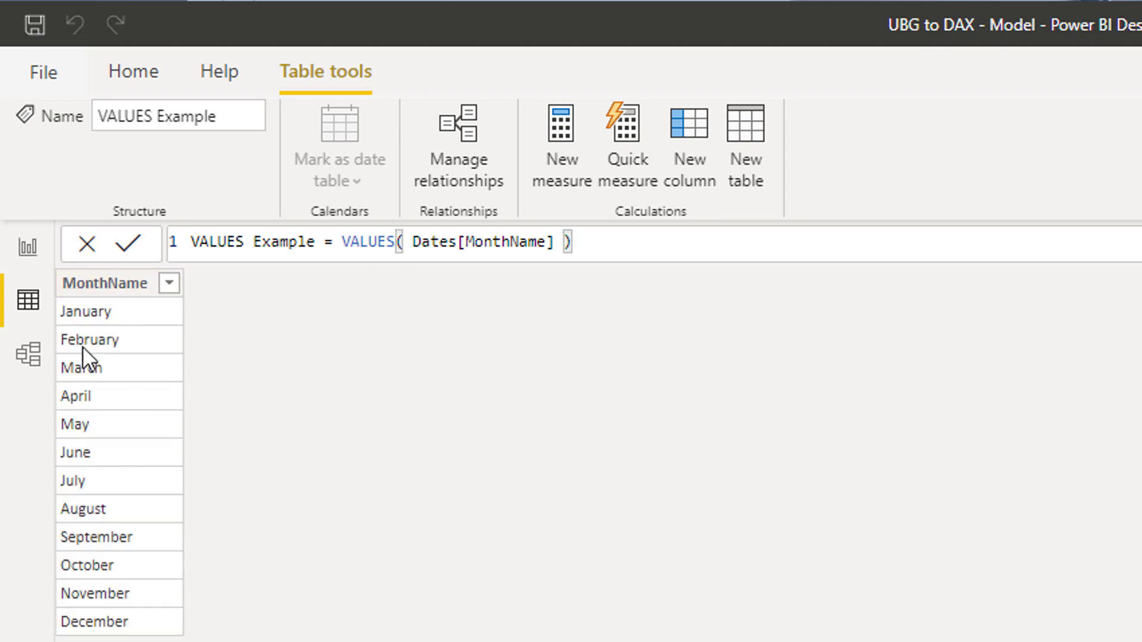
# - Reopen the Average Monthly Sales formula in the report and examine its VALUES( Dates[Month & Year] ) table argument
pyautogui.click(41, 253)
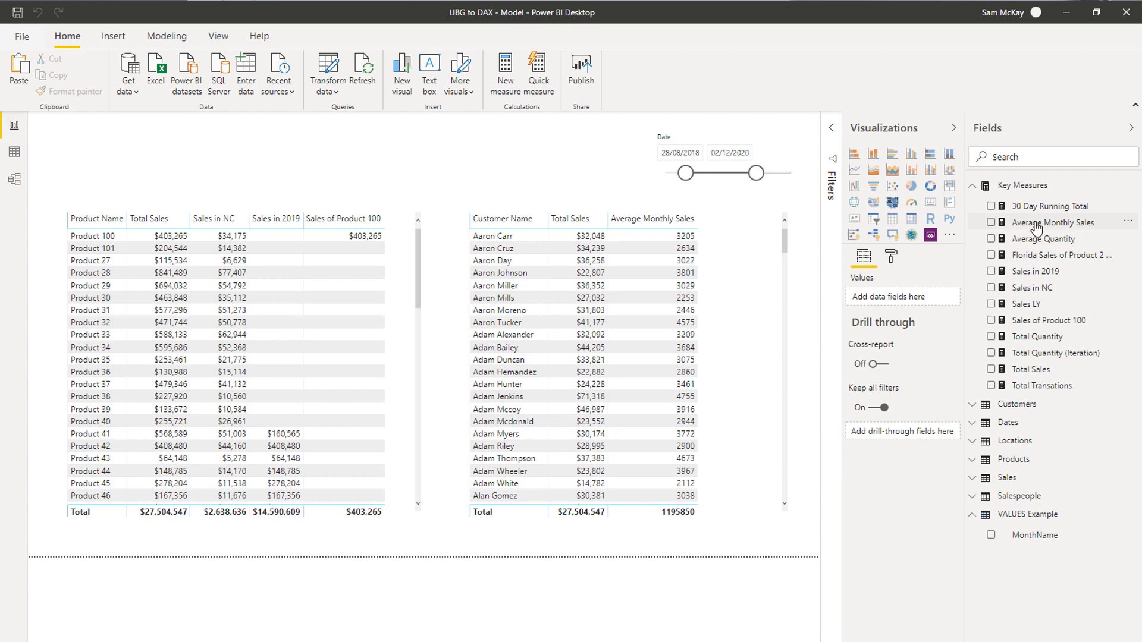
pyautogui.click(1032, 222)
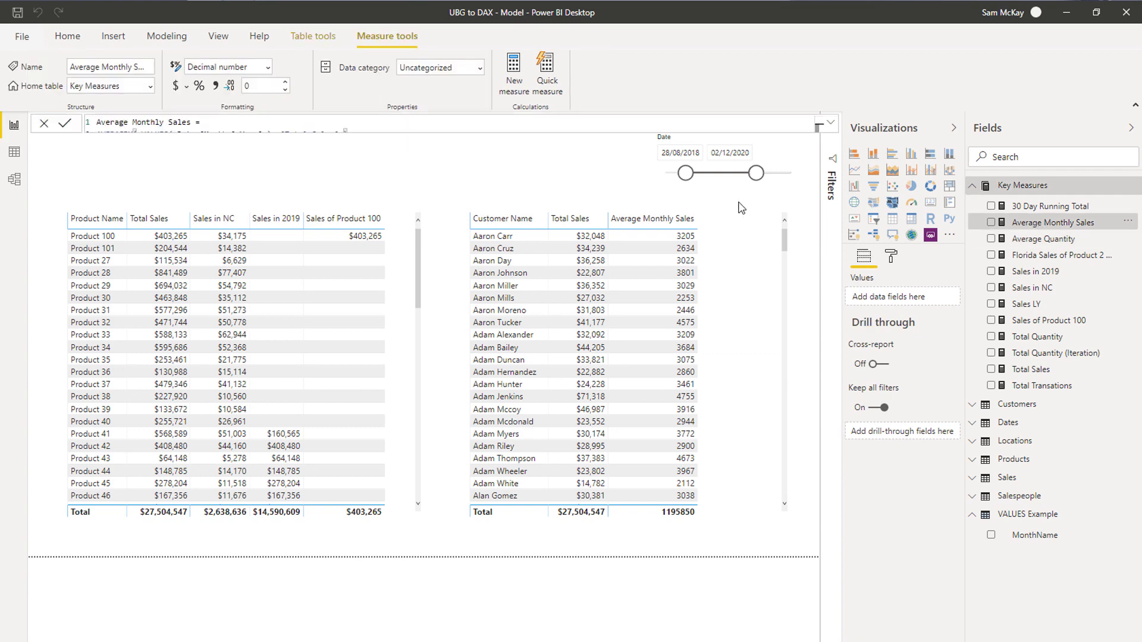
pyautogui.click(831, 123)
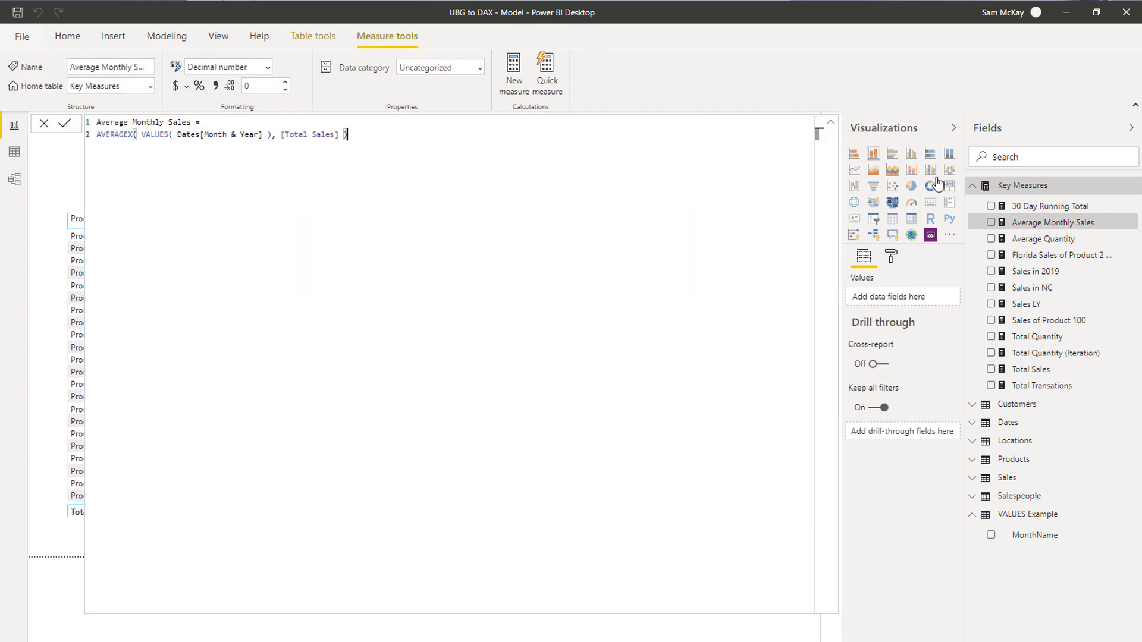
pyautogui.click(1045, 240)
pyautogui.click(1042, 225)
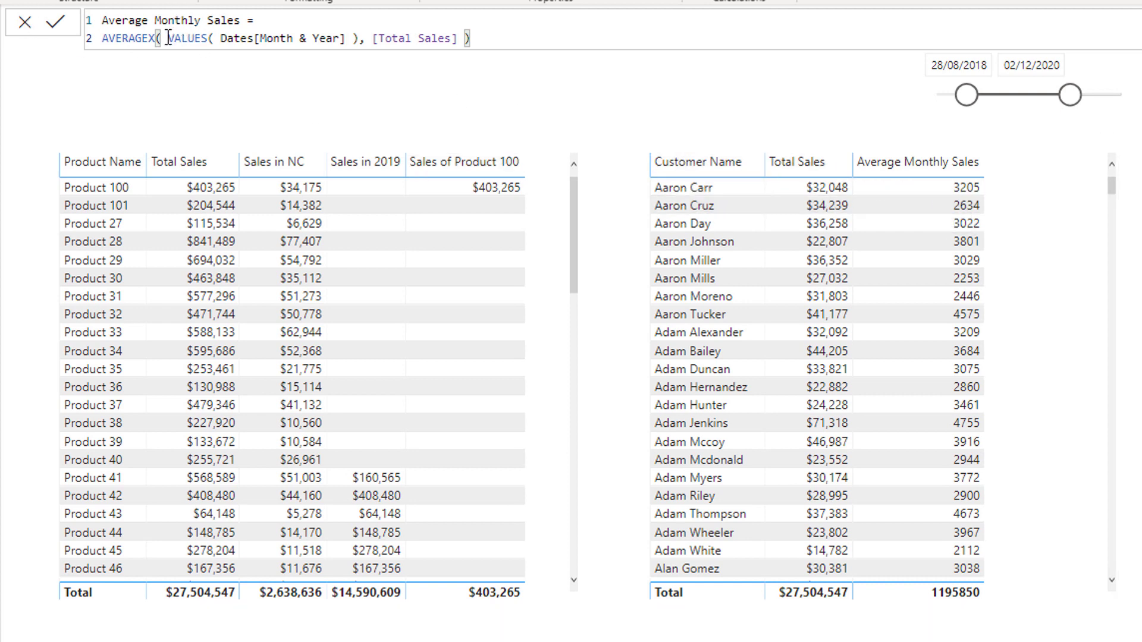
pyautogui.moveTo(167, 38); pyautogui.dragTo(360, 39)
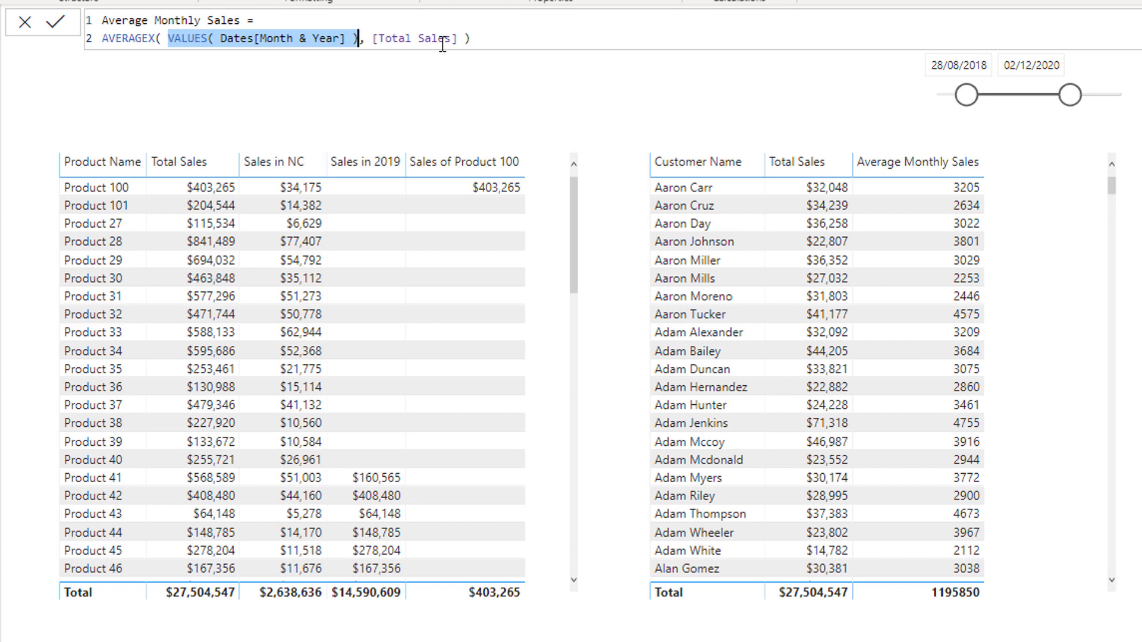
# - Change the VALUES argument in the Average Monthly Sales measure to Dates[Year] and apply the formula
pyautogui.moveTo(102, 39); pyautogui.dragTo(153, 37)
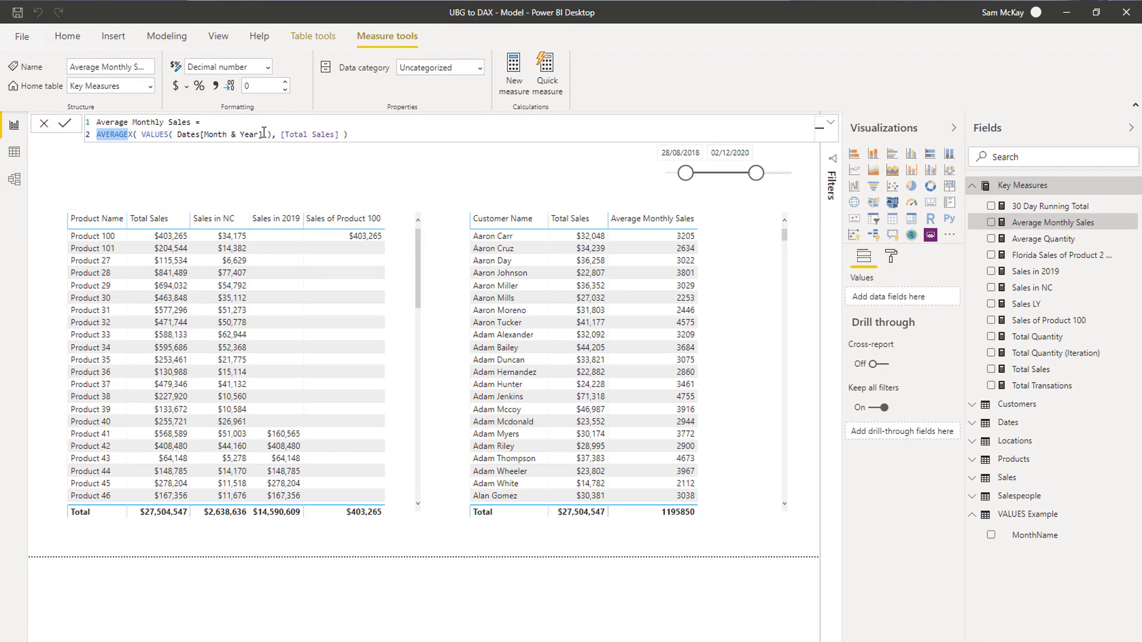
pyautogui.moveTo(263, 134); pyautogui.dragTo(190, 137)
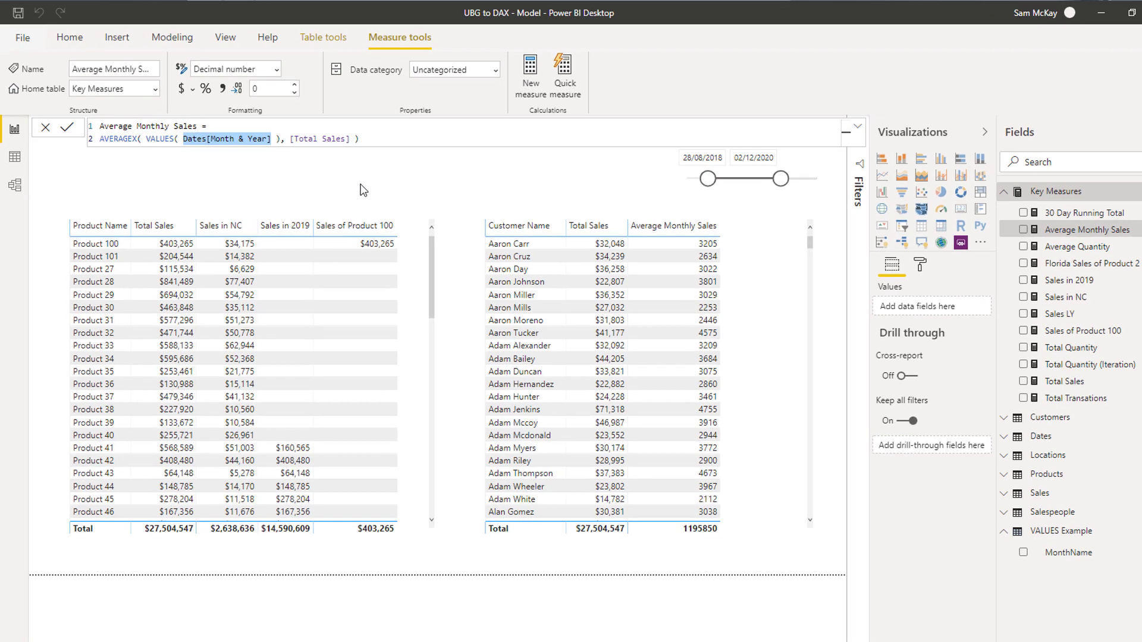
pyautogui.write('YE')
pyautogui.press('Up')
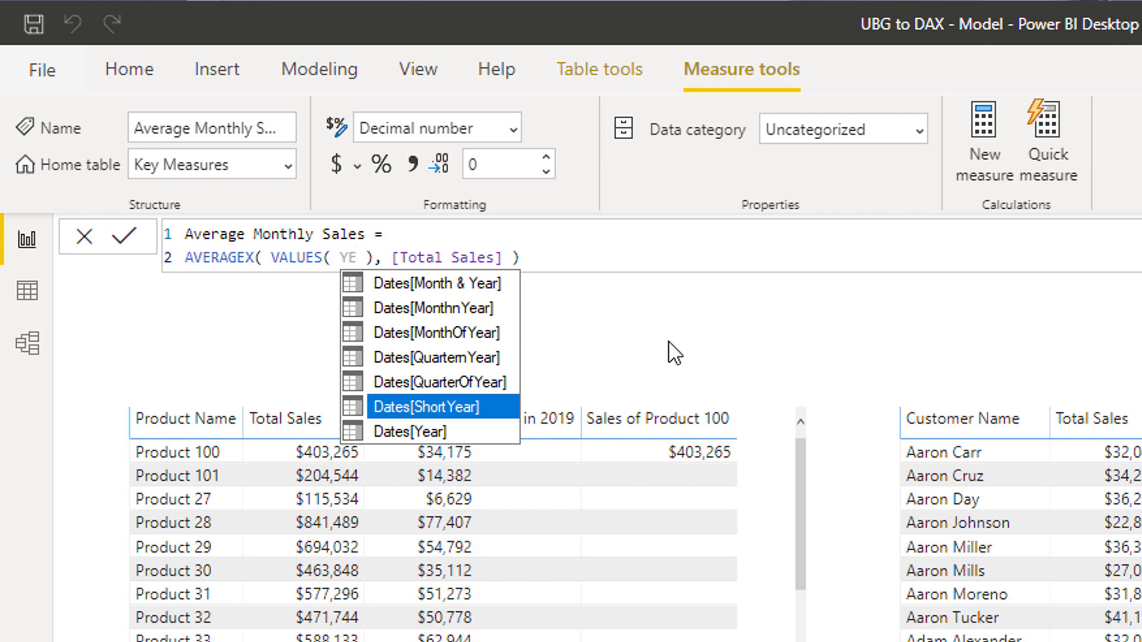
pyautogui.press('Down')
pyautogui.press('Tab')
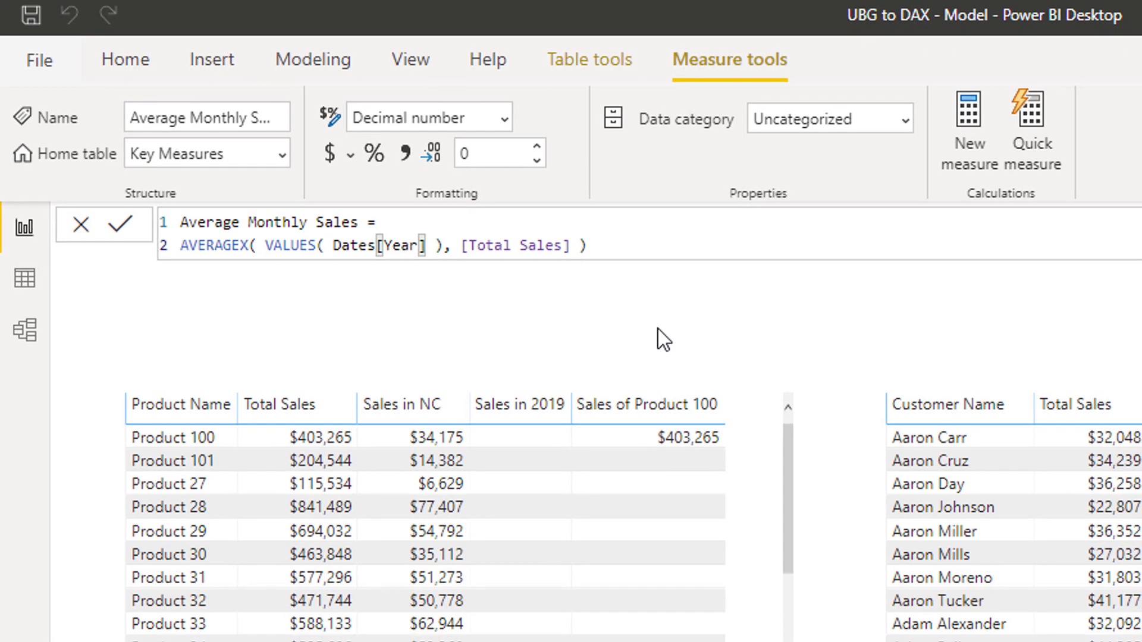
pyautogui.press('Return')
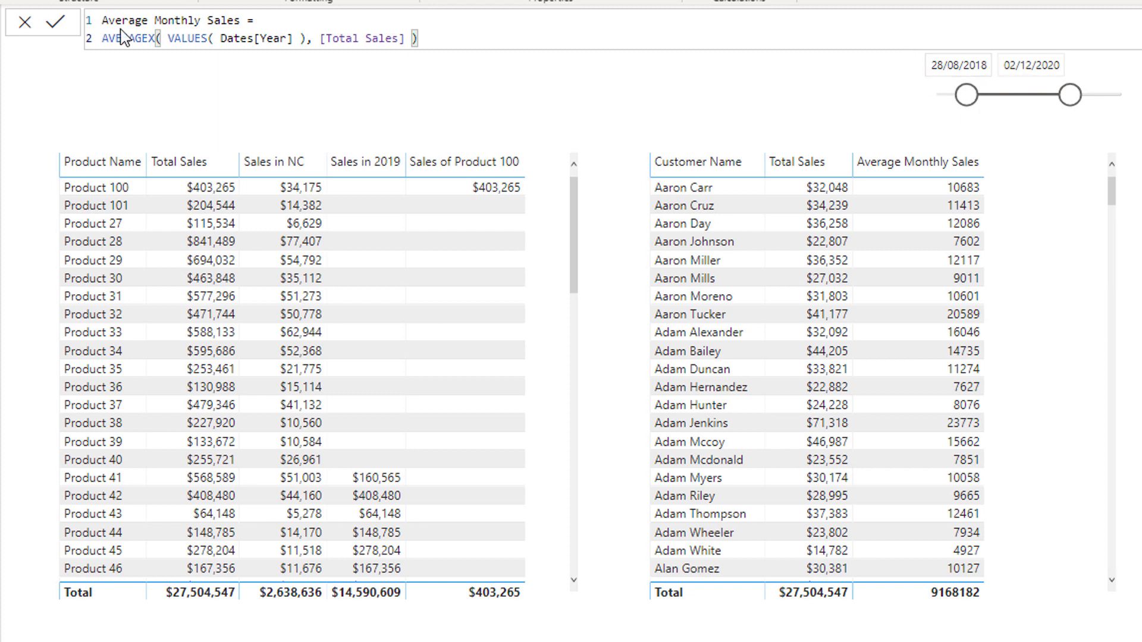
# - Replace the VALUES argument in the Average Monthly Sales measure with Dates[Date] and apply the formula
pyautogui.moveTo(294, 39); pyautogui.dragTo(220, 38)
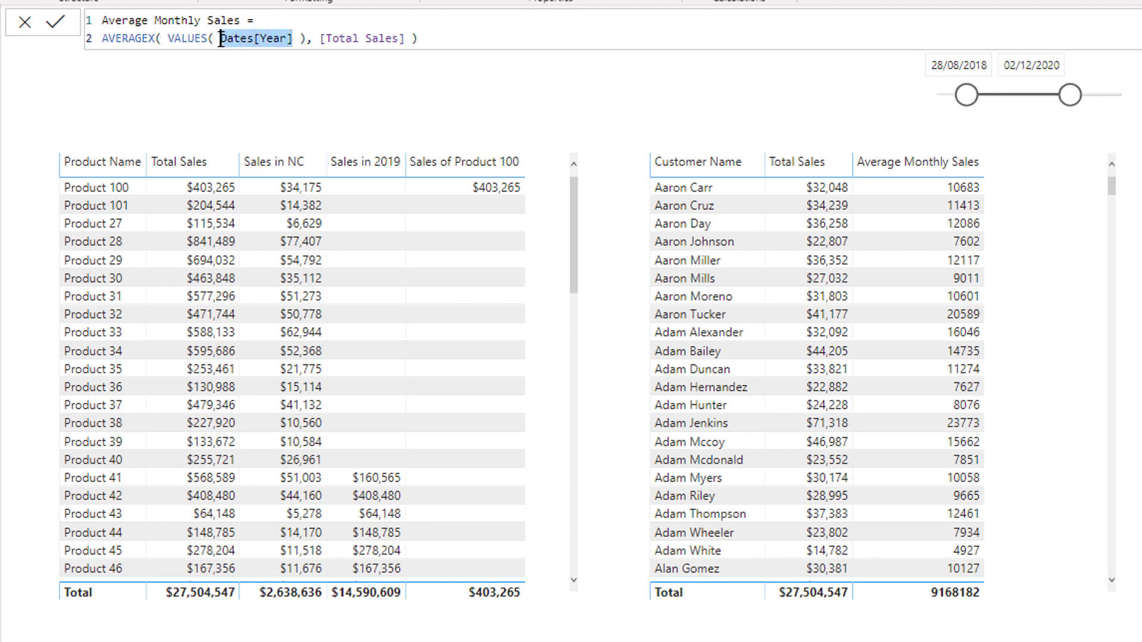
pyautogui.write('Date')
pyautogui.press('Down')
pyautogui.press('Tab')
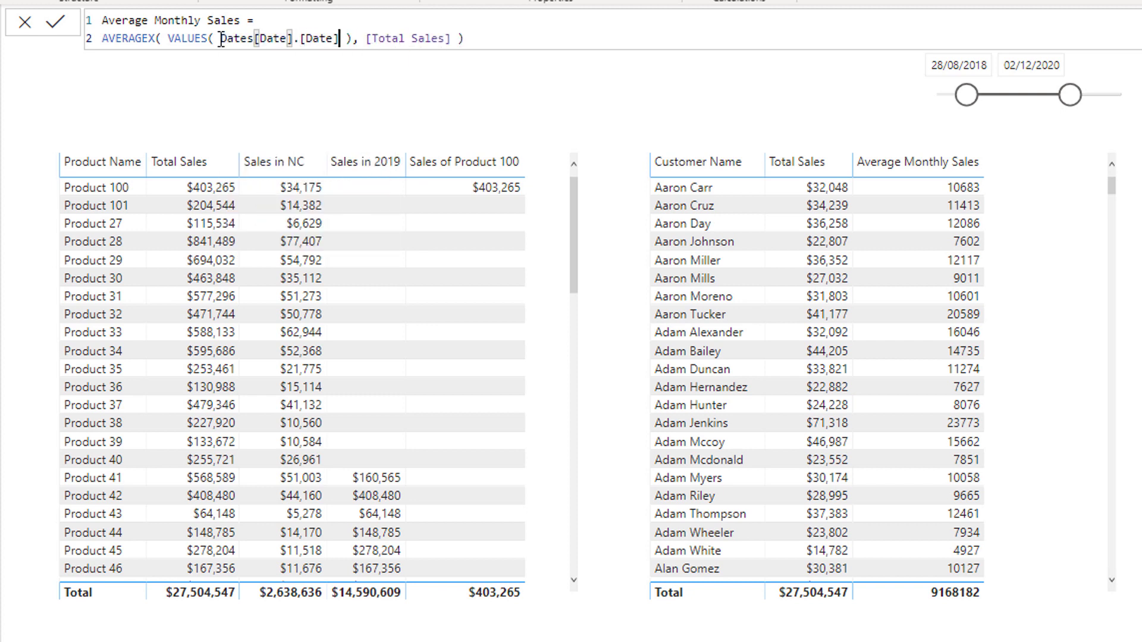
pyautogui.press('BackSpace')
pyautogui.press('BackSpace')
pyautogui.press('BackSpace')
pyautogui.press('BackSpace')
pyautogui.press('BackSpace')
pyautogui.press('BackSpace')
pyautogui.press('BackSpace')
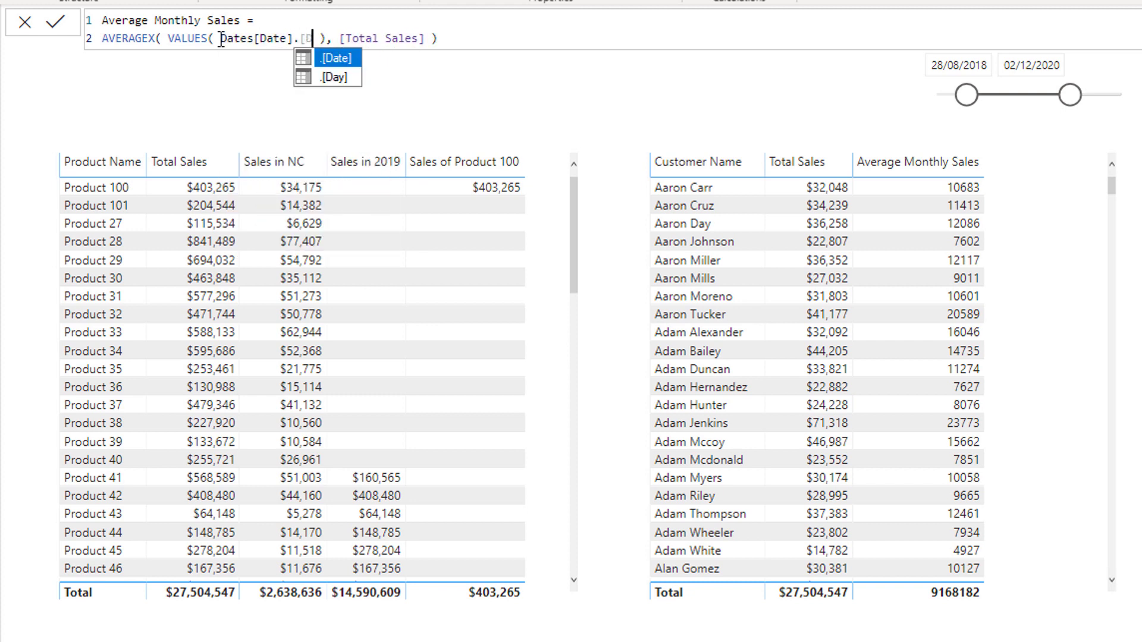
pyautogui.click(491, 47)
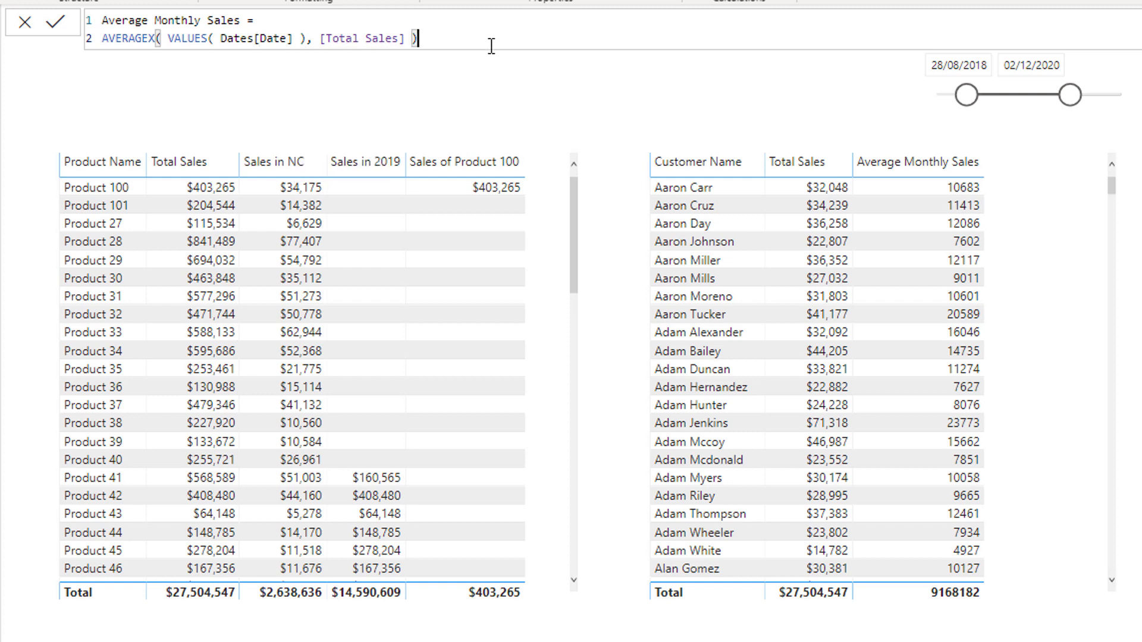
pyautogui.press('Return')
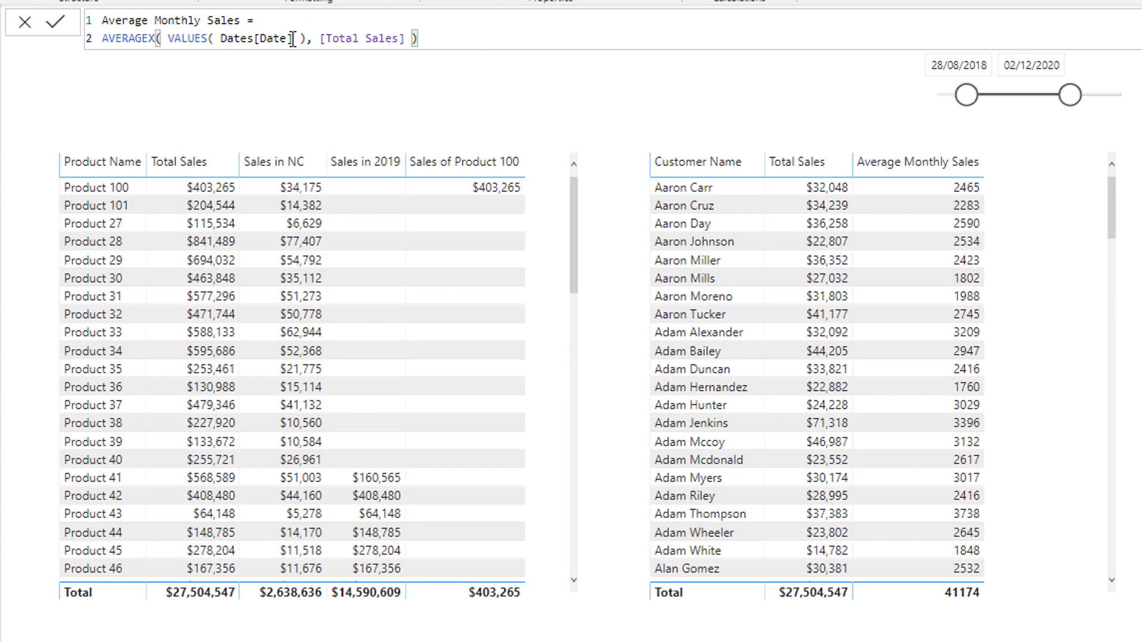
# - Replace the VALUES argument in the Average Monthly Sales measure with Products[Product Name] and apply the formula
pyautogui.moveTo(292, 40); pyautogui.dragTo(221, 43)
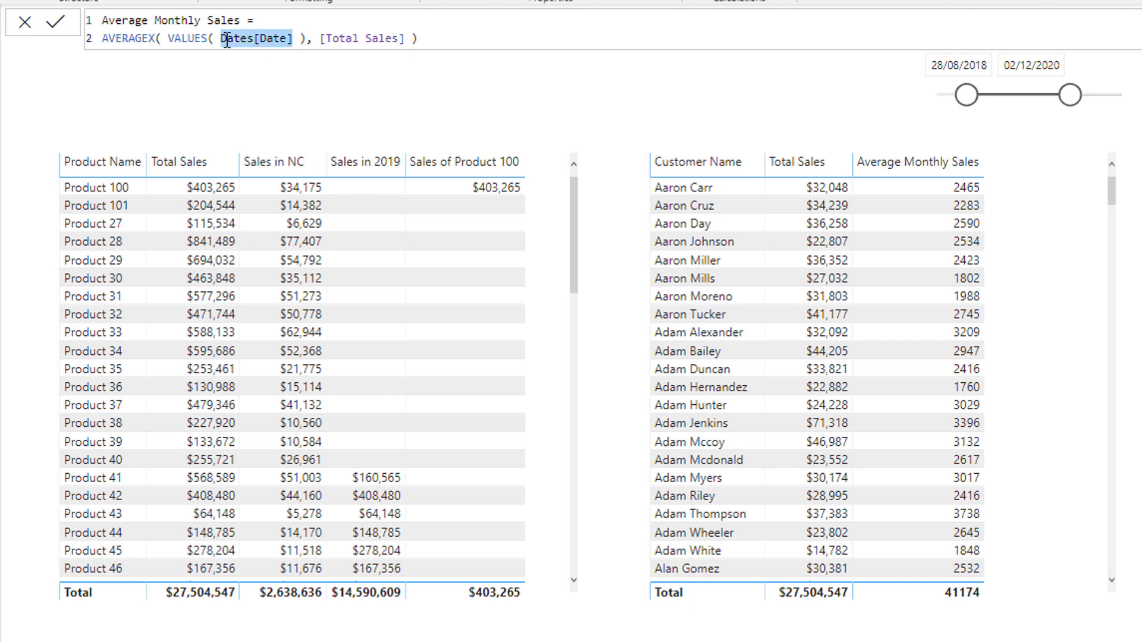
pyautogui.write('Produ')
pyautogui.press('Down')
pyautogui.press('Down')
pyautogui.press('Down')
pyautogui.press('Down')
pyautogui.press('Down')
pyautogui.press('Down')
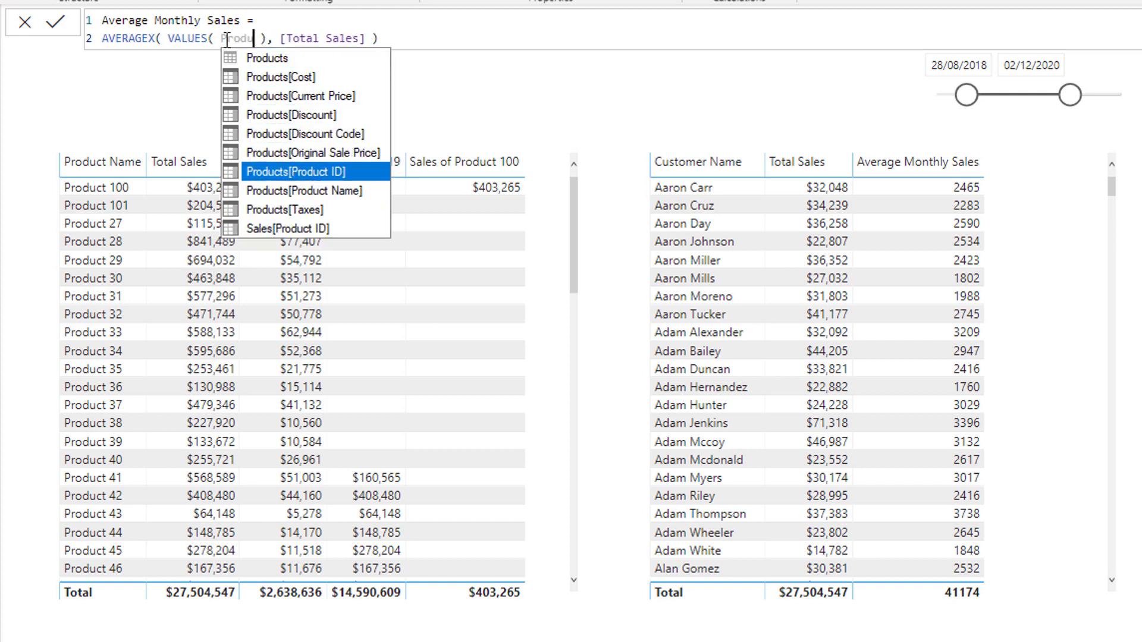
pyautogui.press('Down')
pyautogui.press('Tab')
pyautogui.click(559, 33)
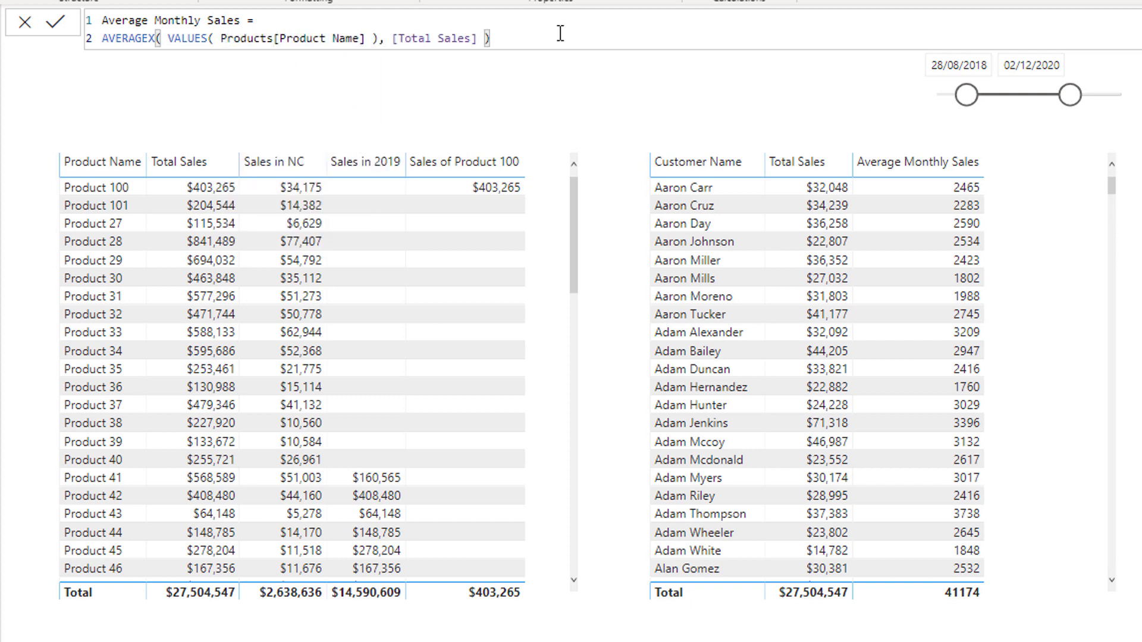
pyautogui.press('Return')
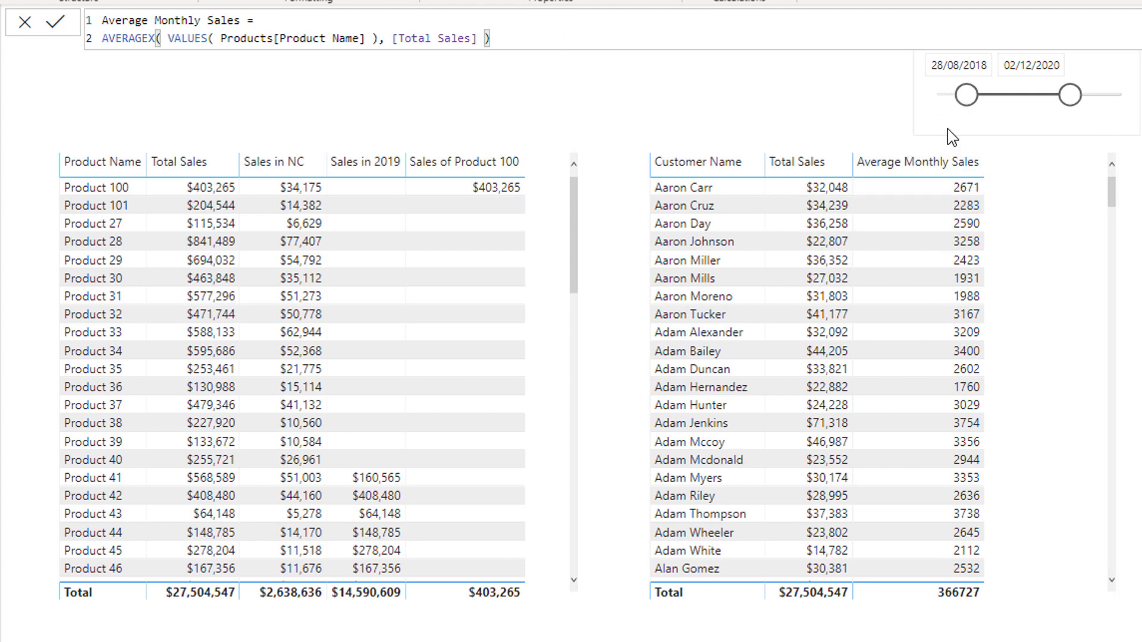
# - Shift the customer sales table toward the product table and widen it to make room for another column
pyautogui.moveTo(1045, 335)
pyautogui.mouseDown()
pyautogui.moveTo(981, 328)
pyautogui.moveTo(1056, 340)
pyautogui.mouseUp()
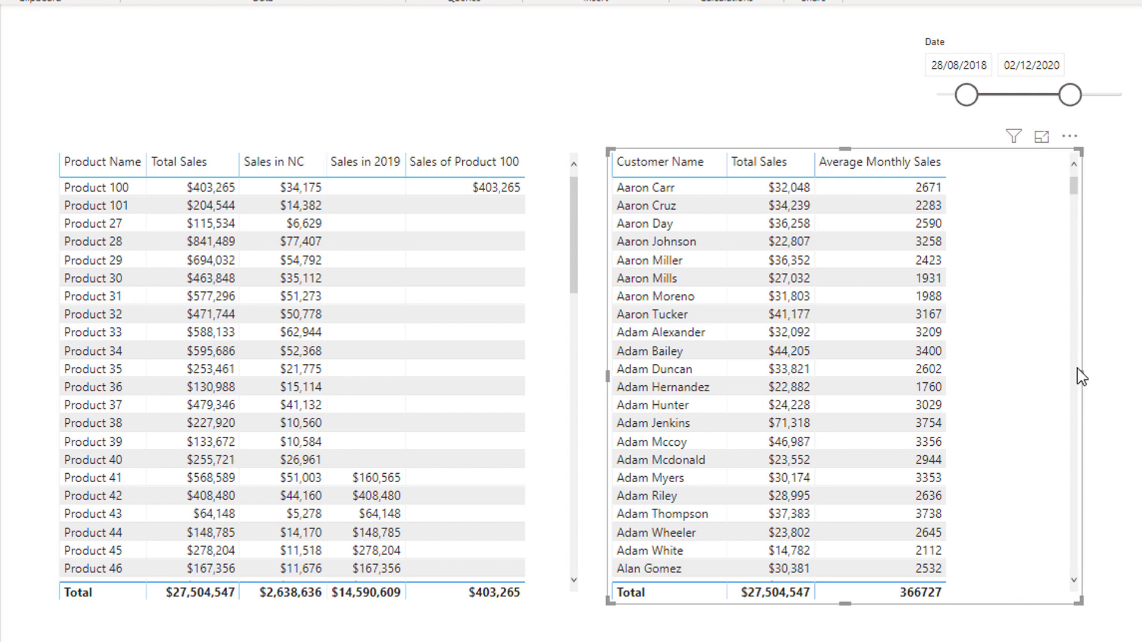
pyautogui.moveTo(1081, 377); pyautogui.dragTo(1114, 377)
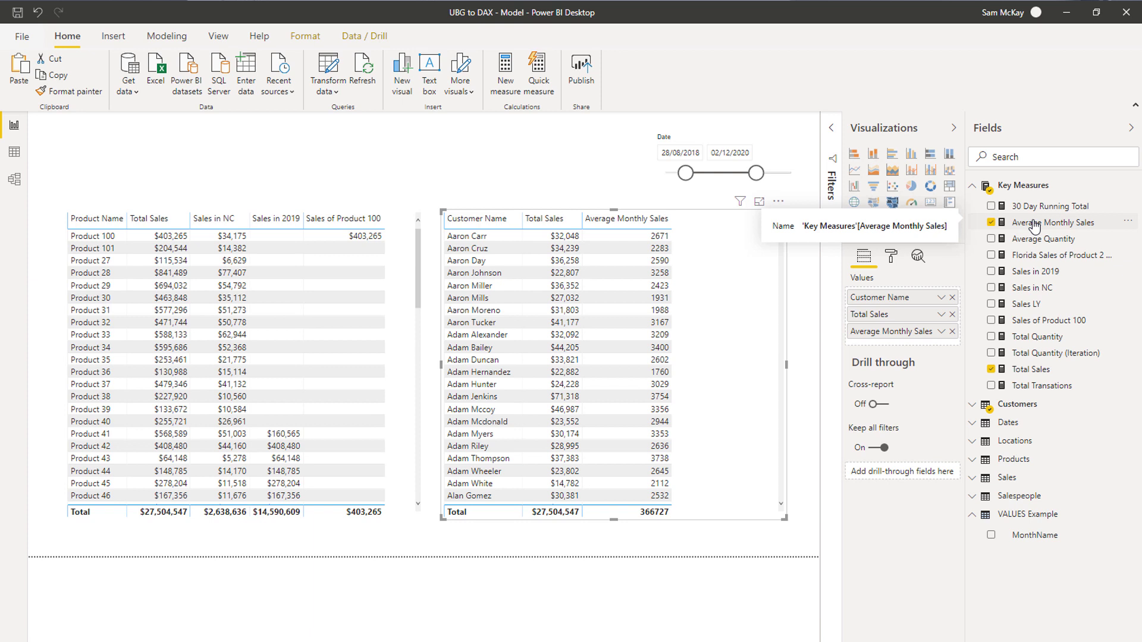
# - Start a new measure in the Key Measures table and name it All Customer Sales
pyautogui.click(1034, 226)
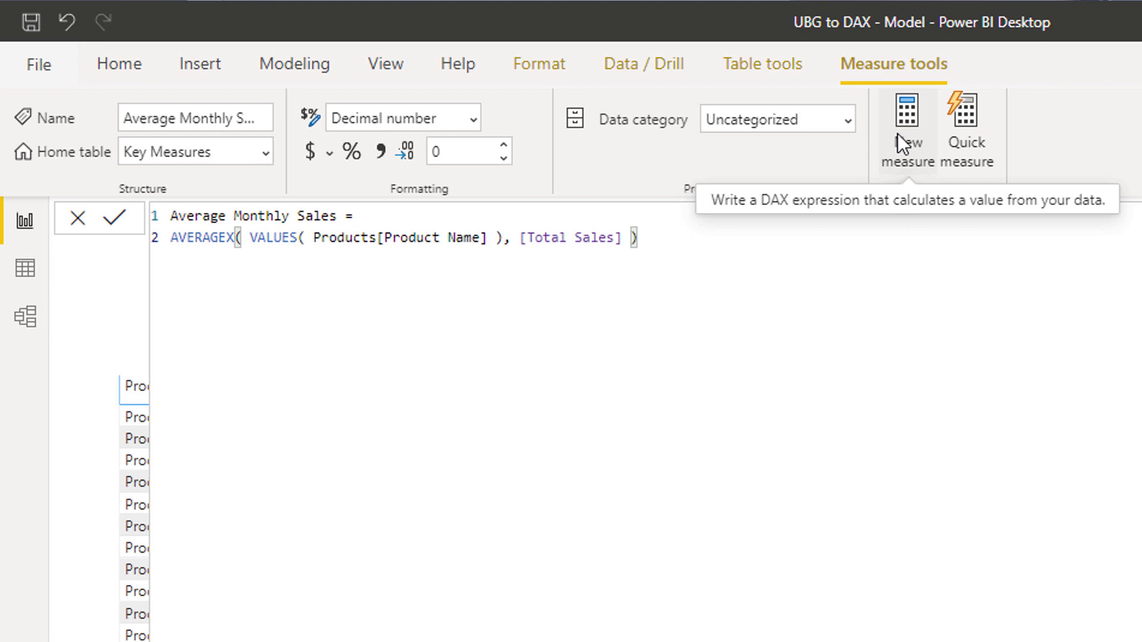
pyautogui.click(905, 132)
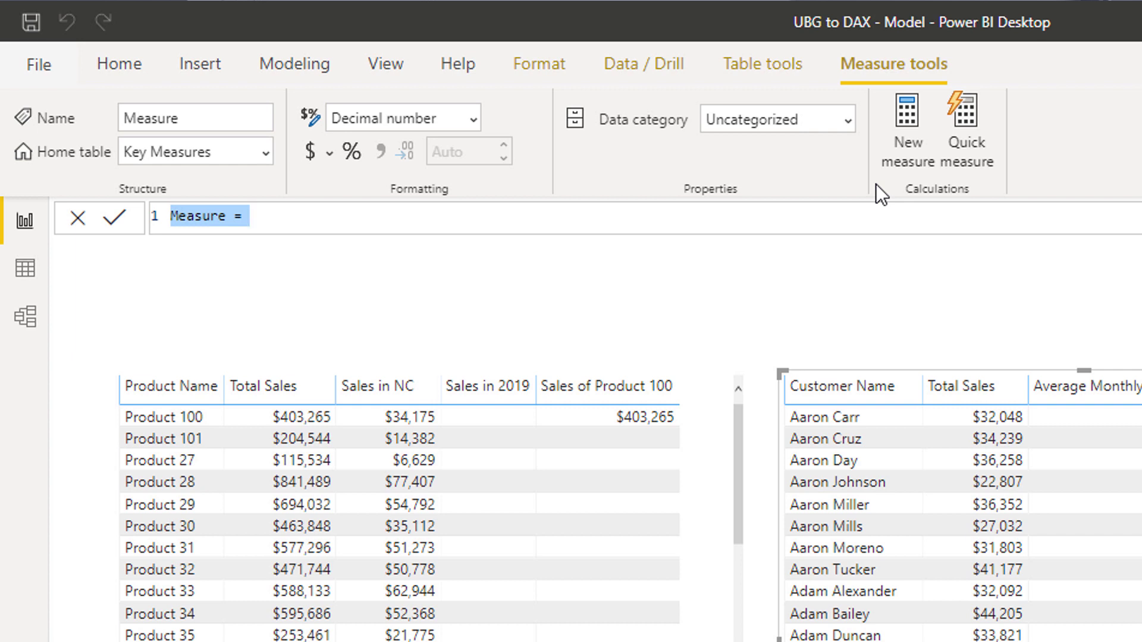
pyautogui.write('All Sale')
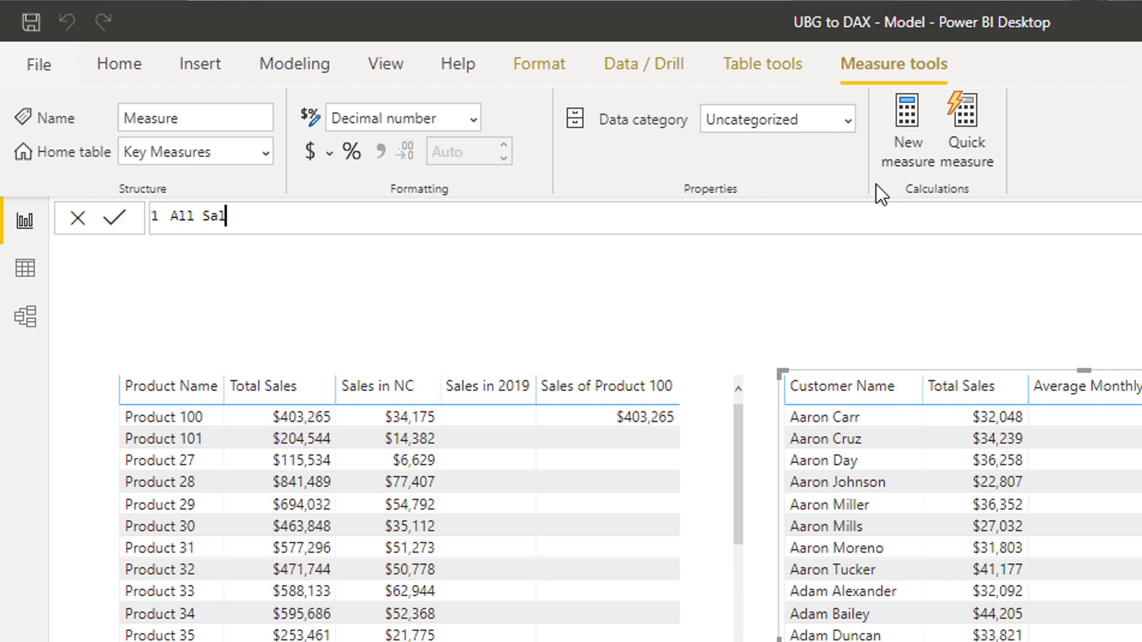
pyautogui.press('BackSpace')
pyautogui.press('BackSpace')
pyautogui.press('BackSpace')
pyautogui.write('custo')
pyautogui.press('BackSpace')
pyautogui.press('BackSpace')
pyautogui.press('BackSpace')
pyautogui.press('BackSpace')
pyautogui.write('ustomer Sales = ')
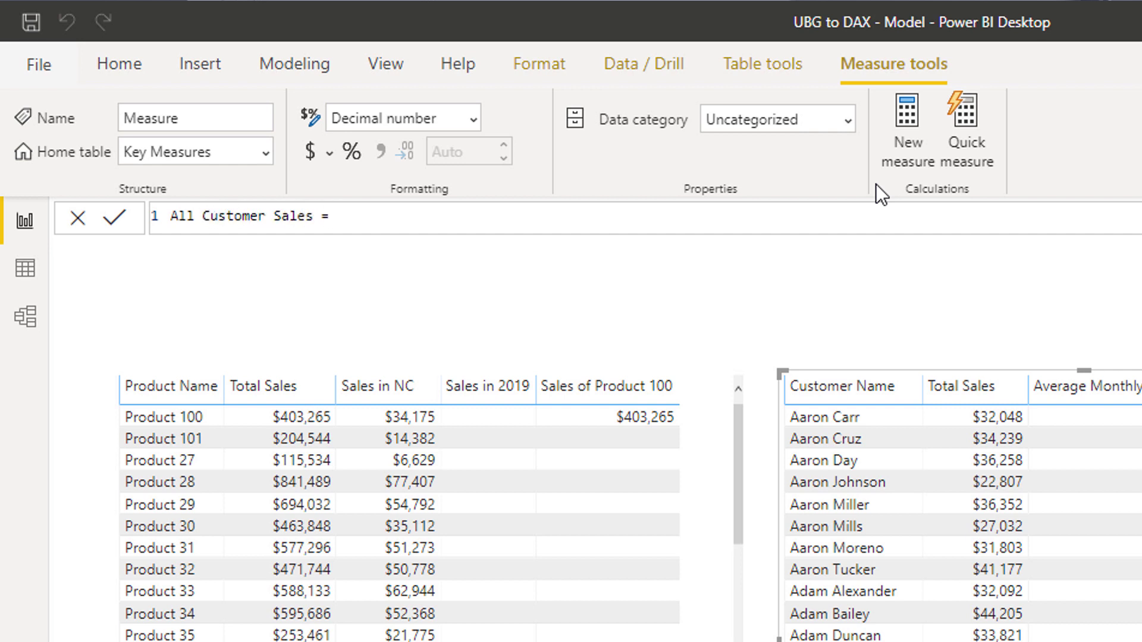
# - Define the All Customer Sales measure as CALCULATE( [Total Sales], ALL( Customers ) ) and apply it
pyautogui.write('CAL')
pyautogui.press('Tab')
pyautogui.write('[Tota')
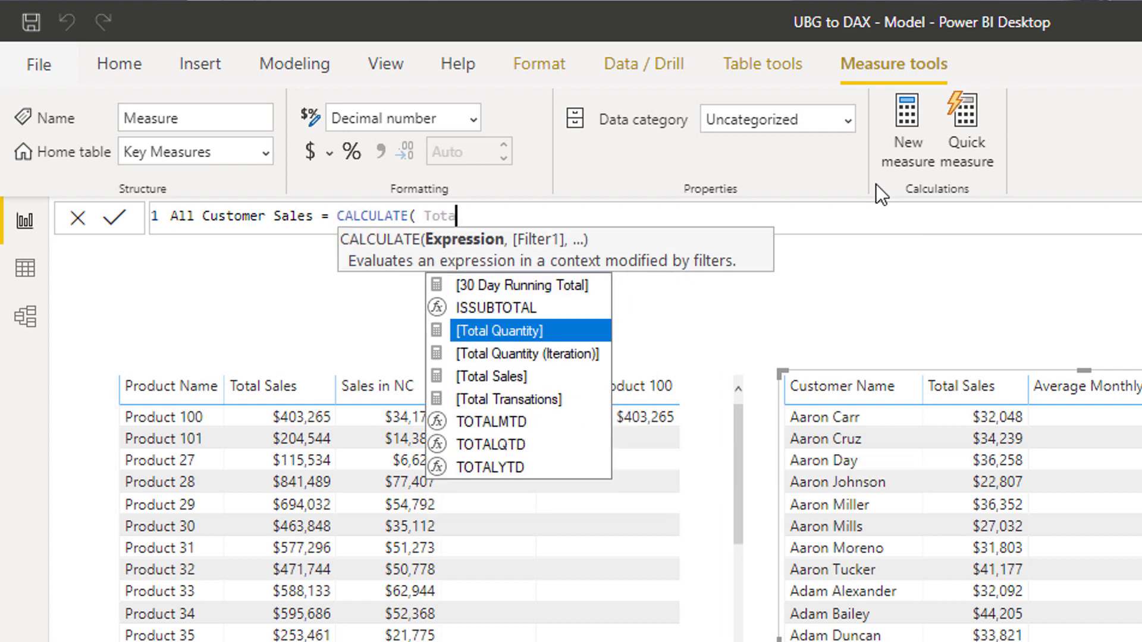
pyautogui.press('Down')
pyautogui.press('Down')
pyautogui.press('Tab')
pyautogui.write(', ALL(')
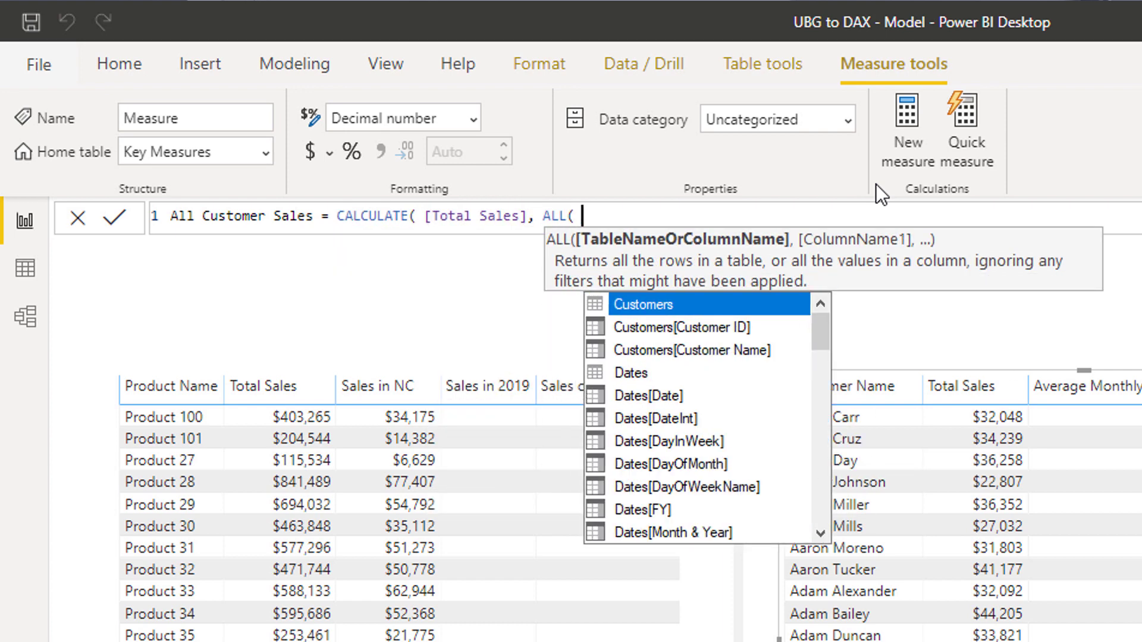
pyautogui.write(' Cus')
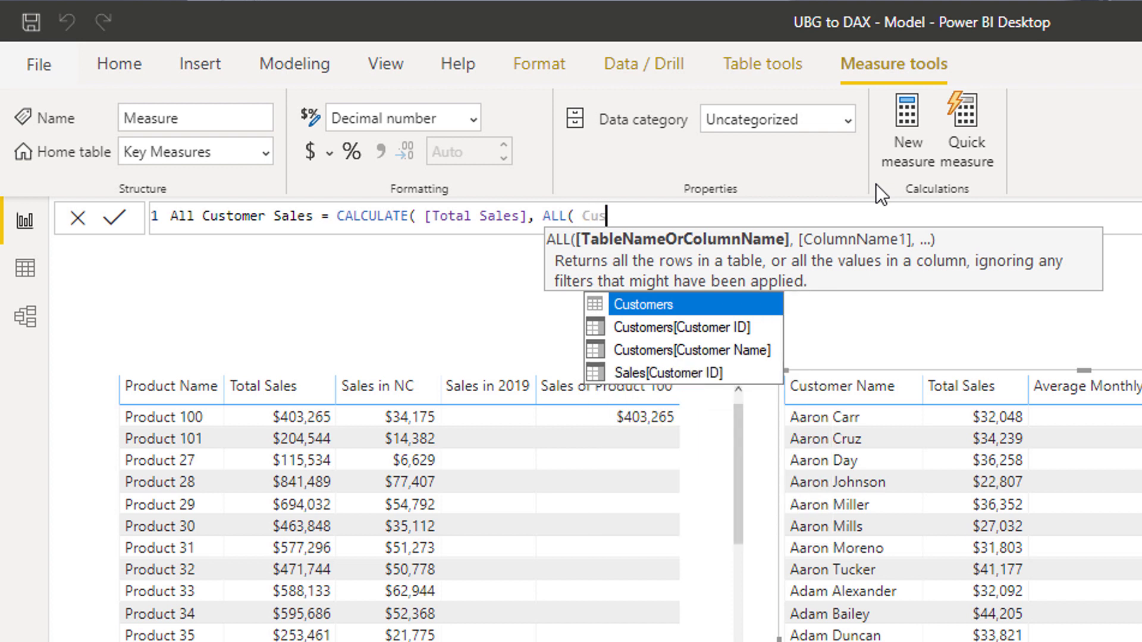
pyautogui.press('Tab')
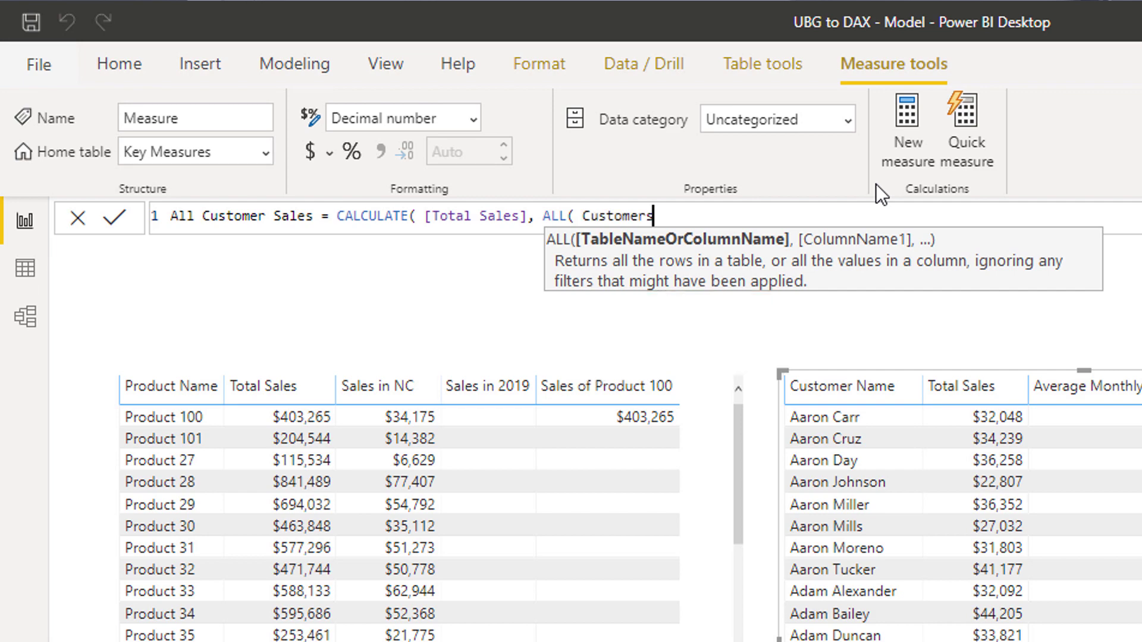
pyautogui.write(') )')
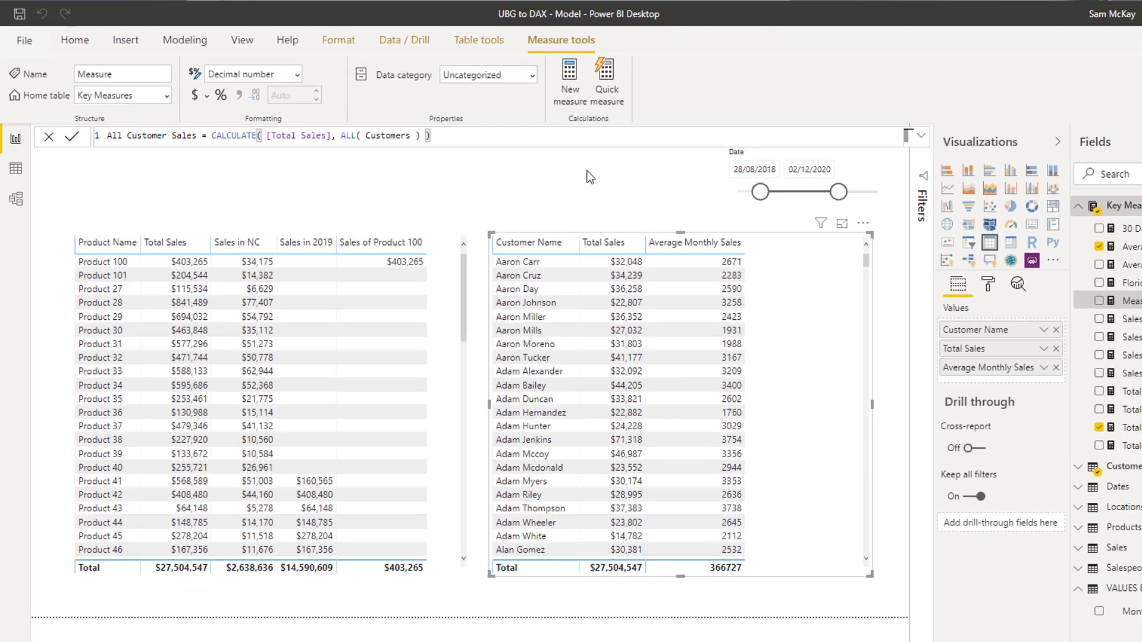
pyautogui.press('Return')
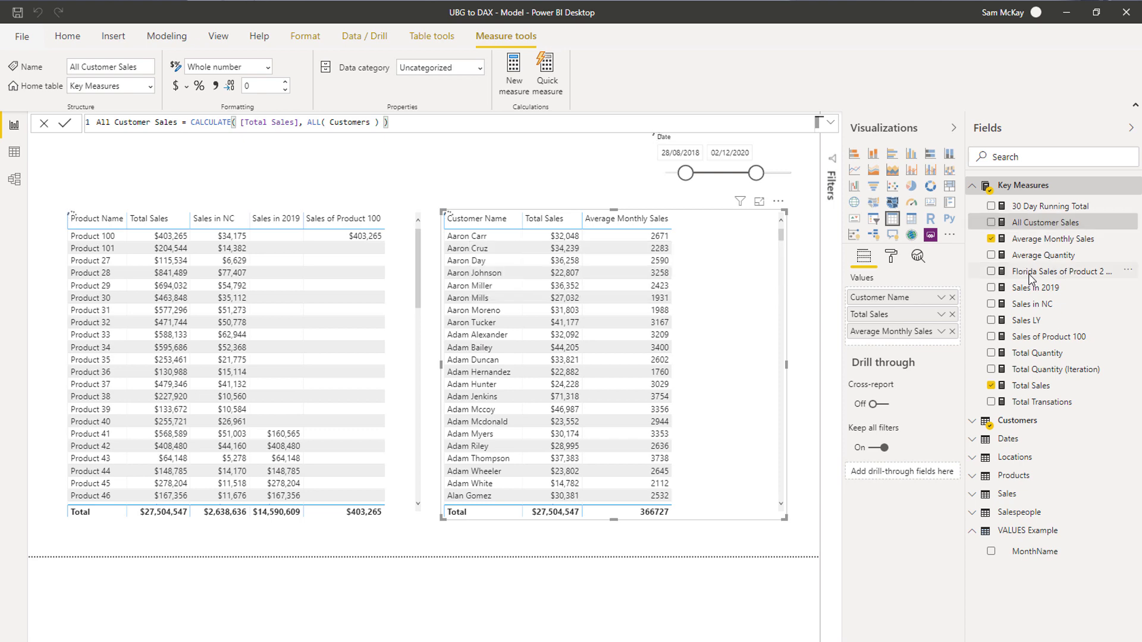
# - Add the All Customer Sales measure to the customer sales table and format it as currency
pyautogui.moveTo(1038, 224); pyautogui.dragTo(746, 355)
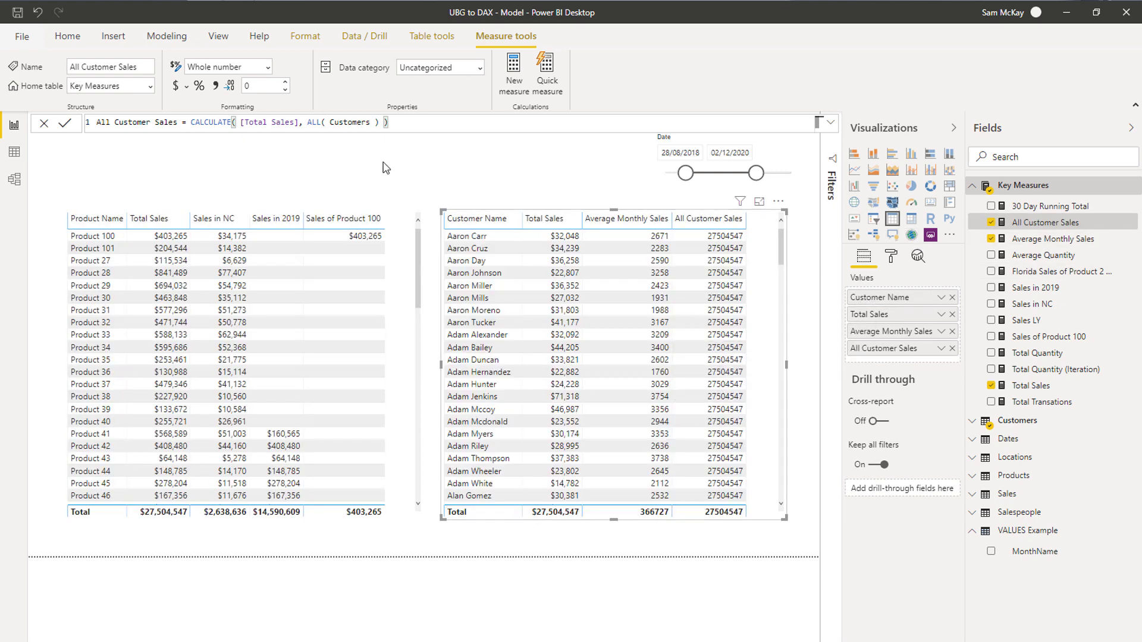
pyautogui.click(175, 86)
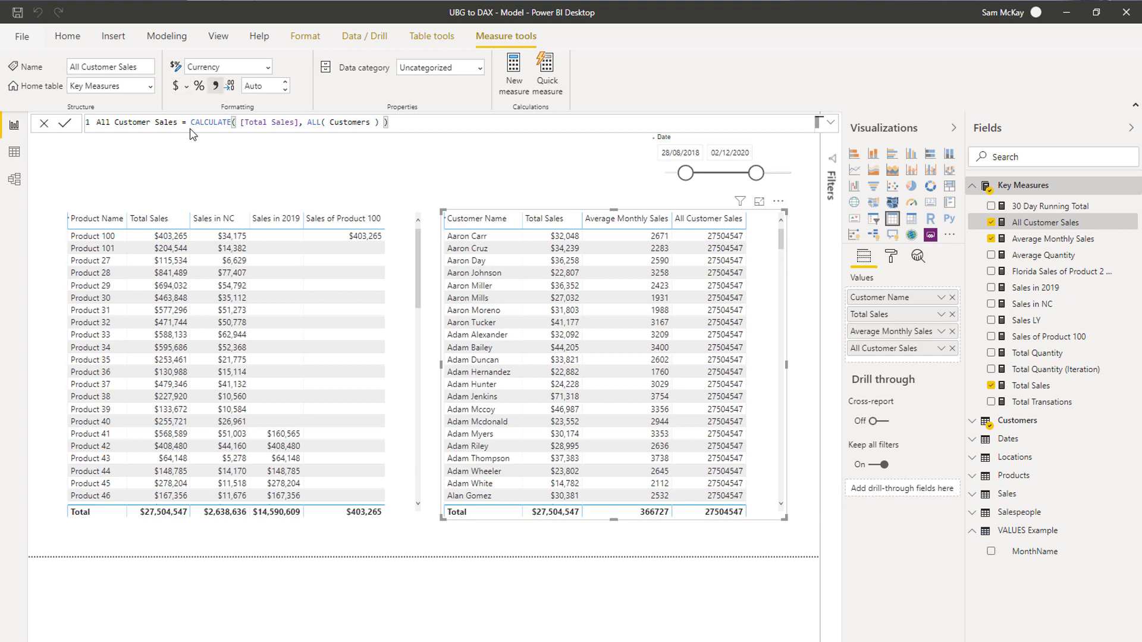